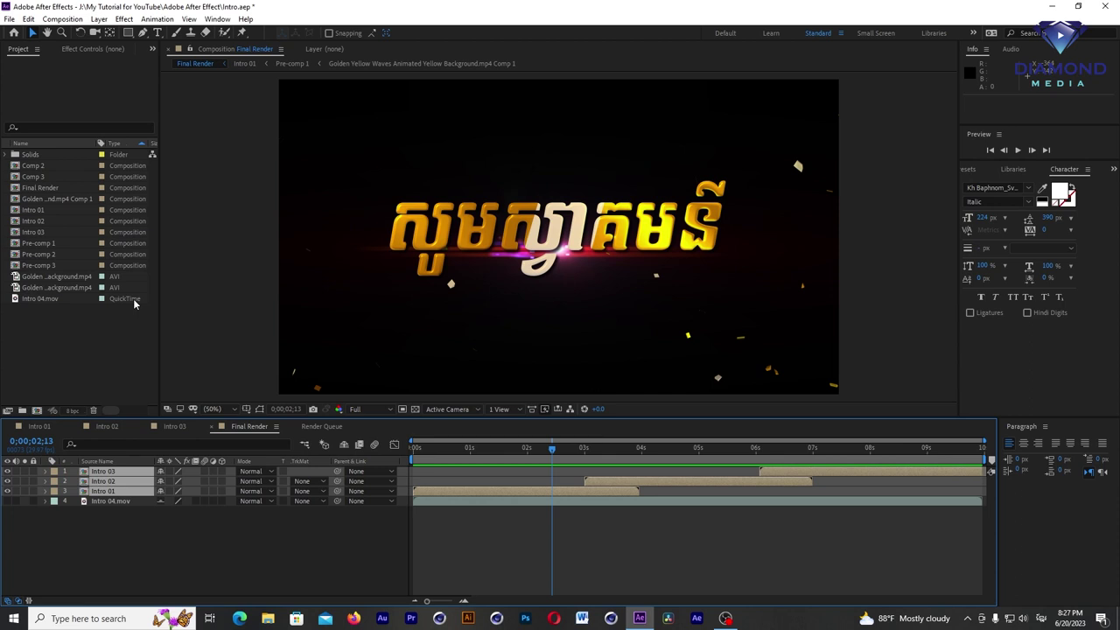
Step: Create the 'Intro Text' composition with the HDTV 1080 29.97 preset and a 0;00;04;00 duration
click(63, 20)
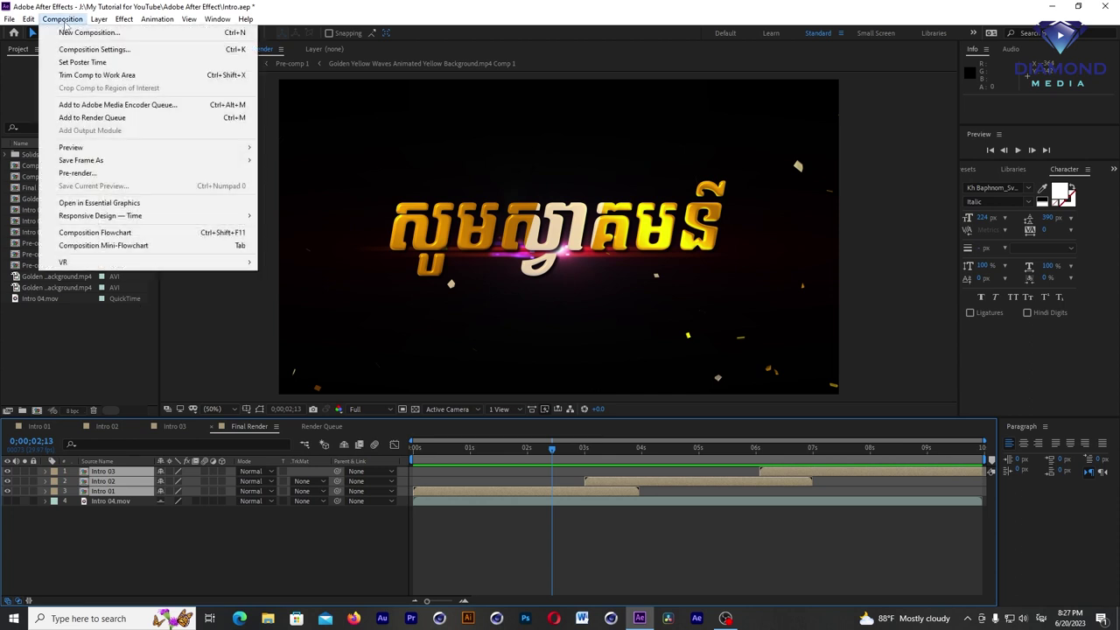
click(125, 35)
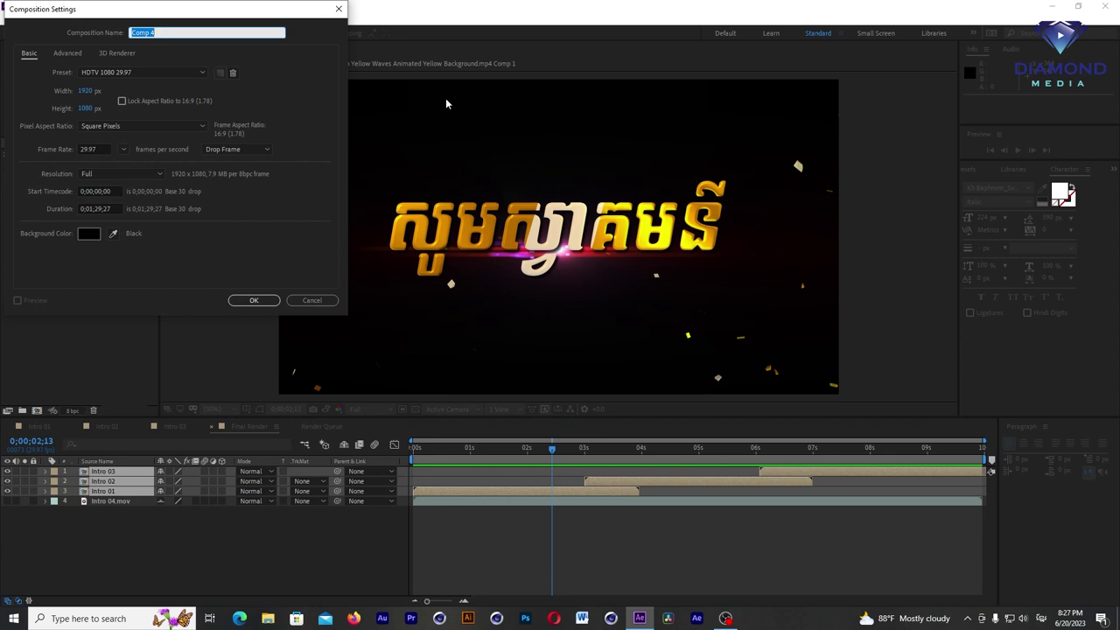
text(Intro Text)
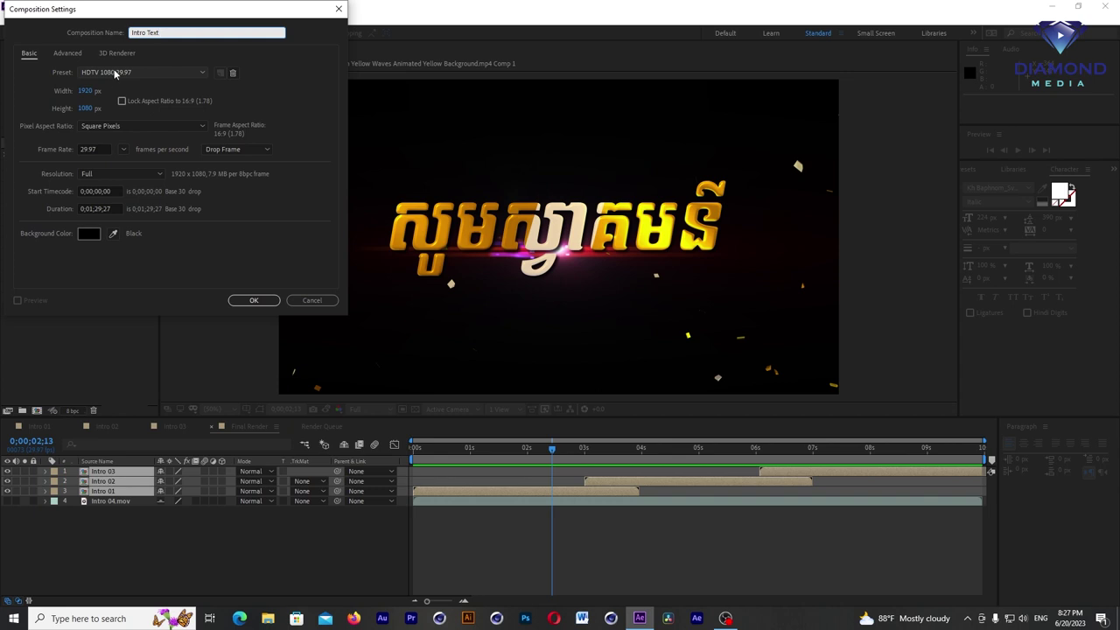
click(114, 75)
click(108, 378)
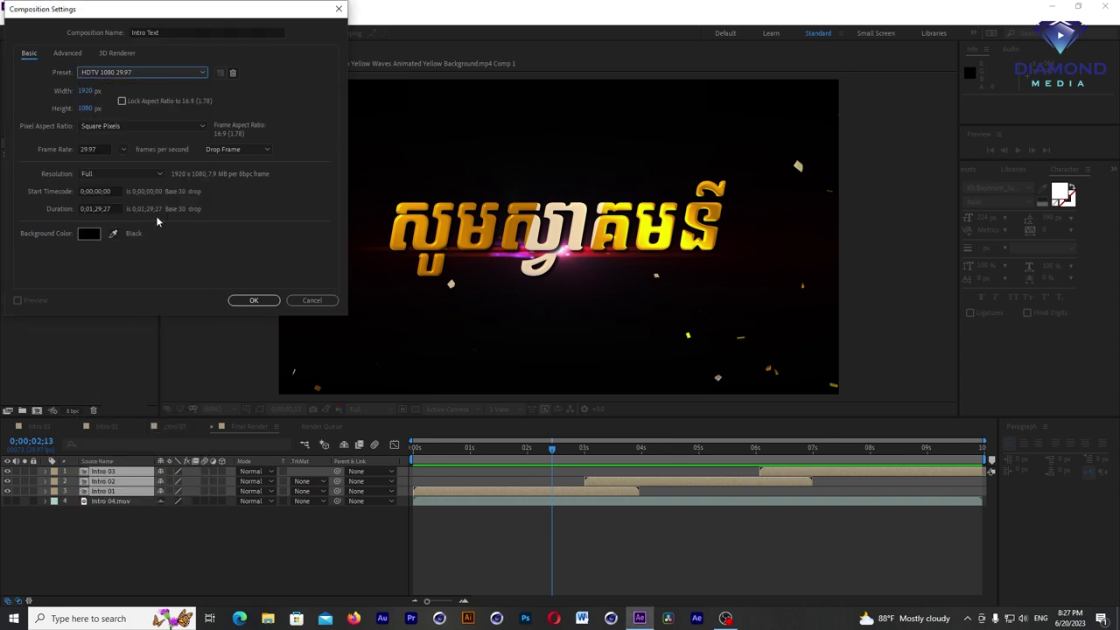
click(109, 209)
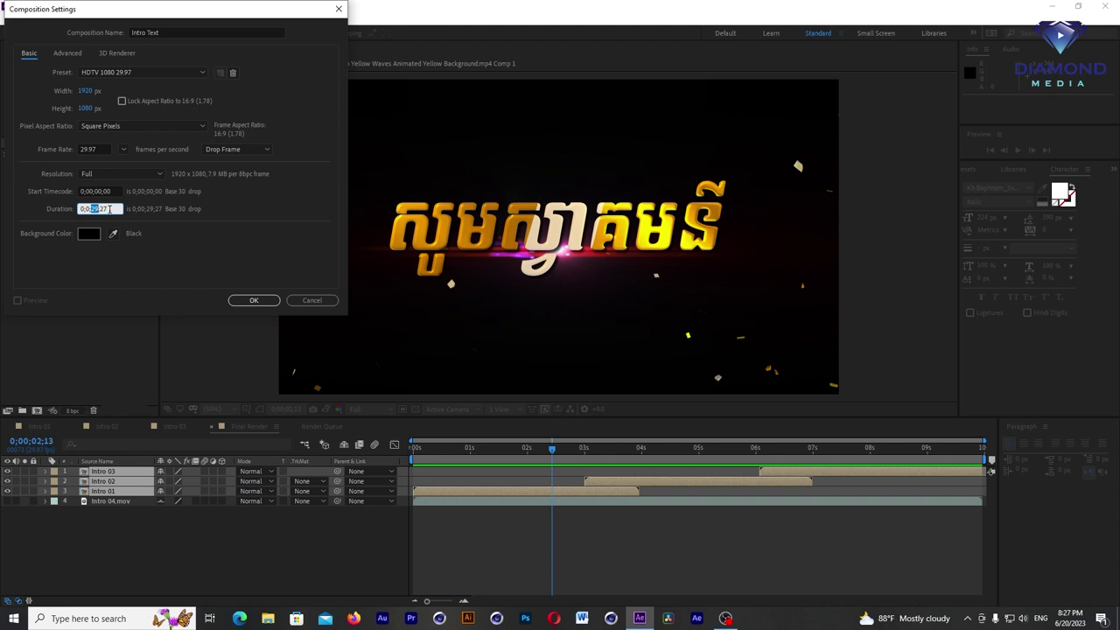
text(4;00)
click(246, 299)
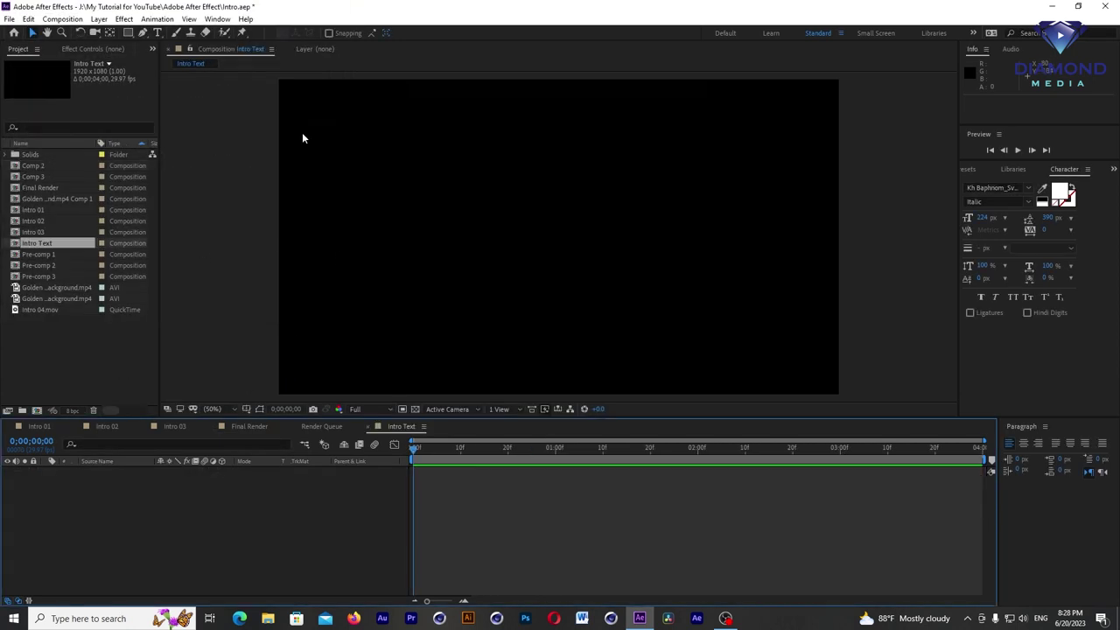
Step: Select the Horizontal Type Tool and set the Type preferences to the South Asian and Middle Eastern text engine
click(159, 34)
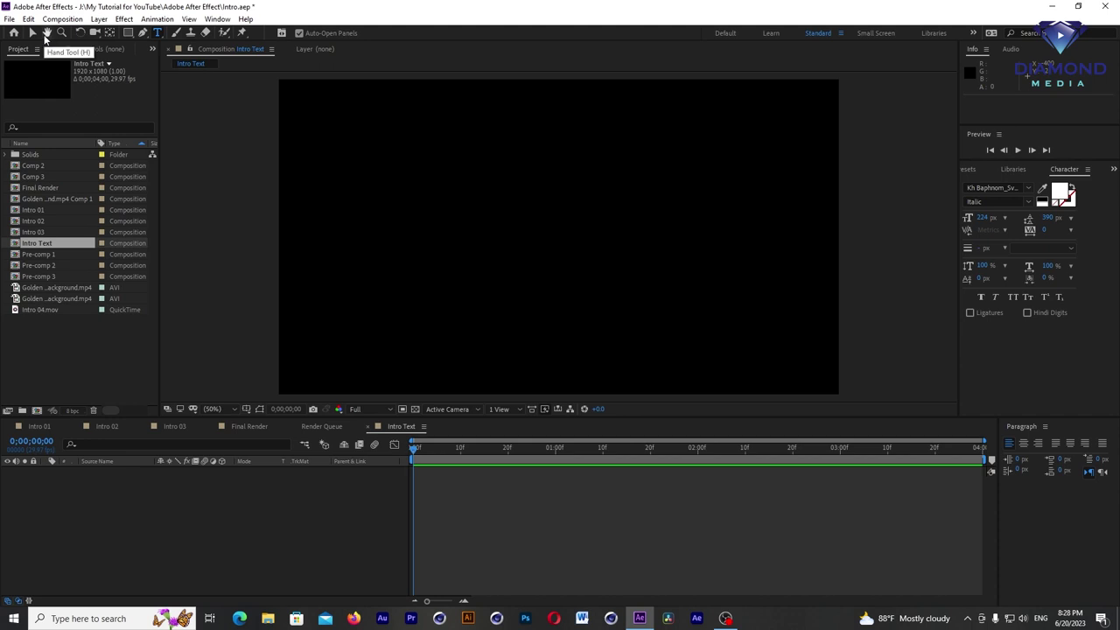
click(29, 20)
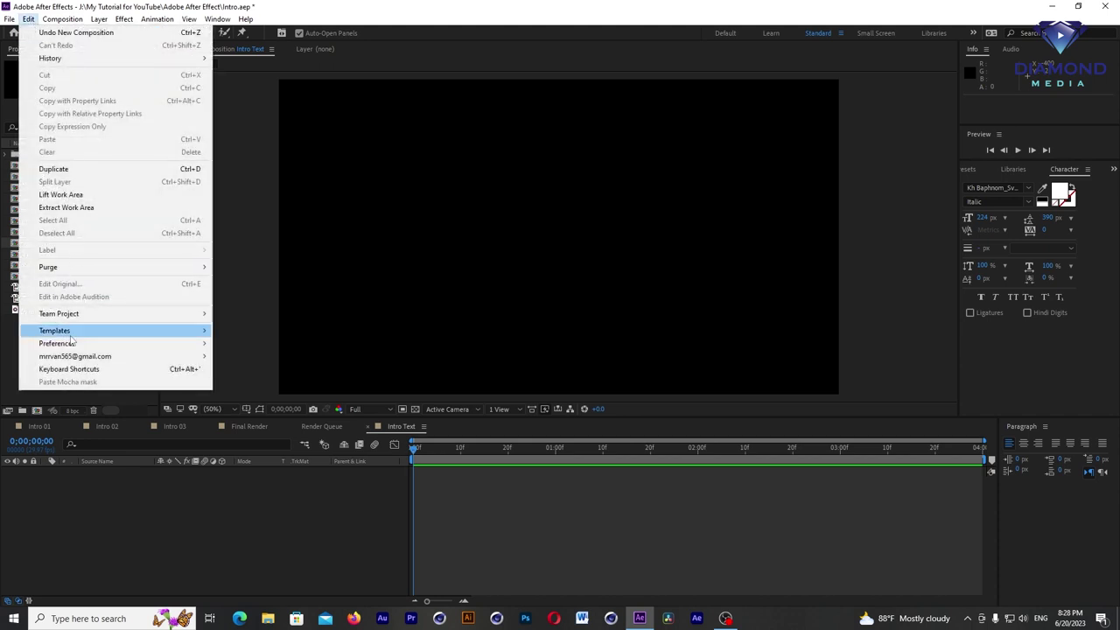
mouse_move(73, 346)
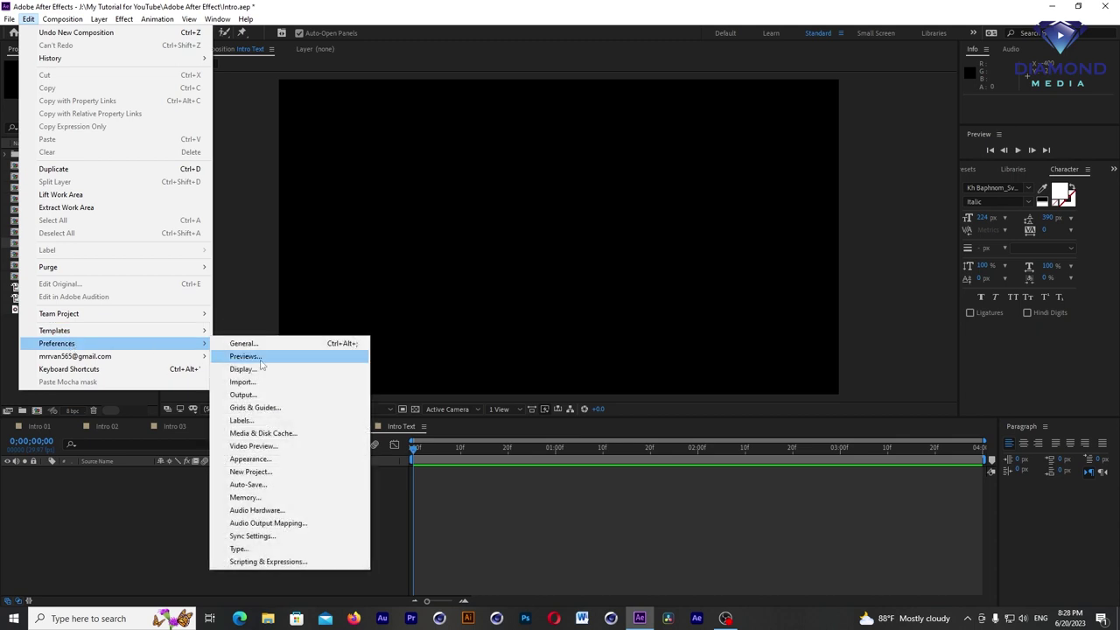
click(241, 549)
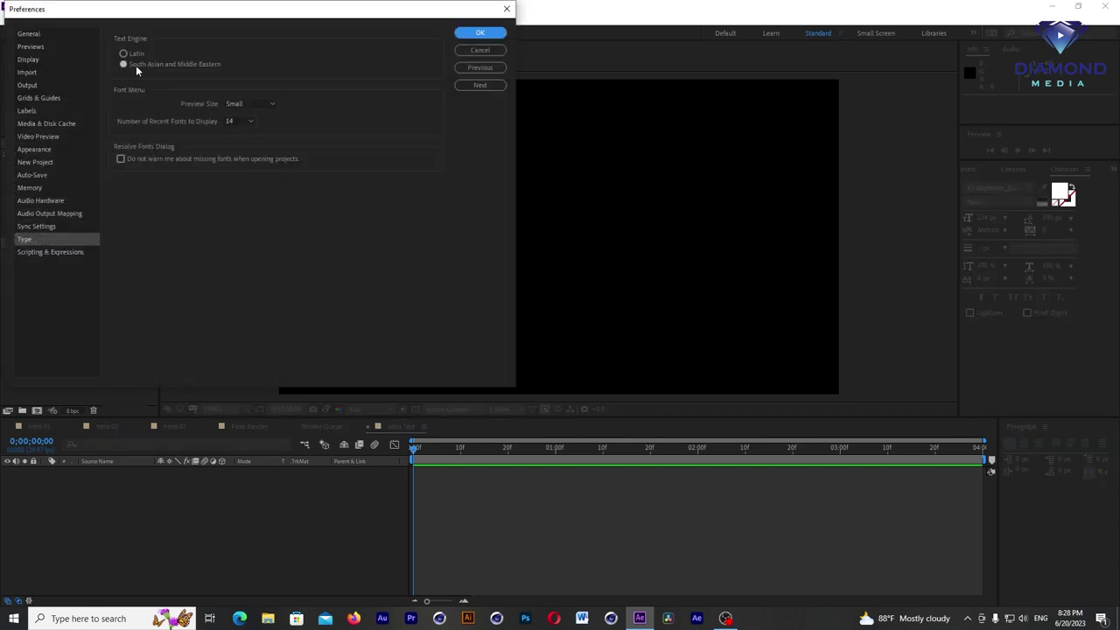
click(123, 55)
click(479, 32)
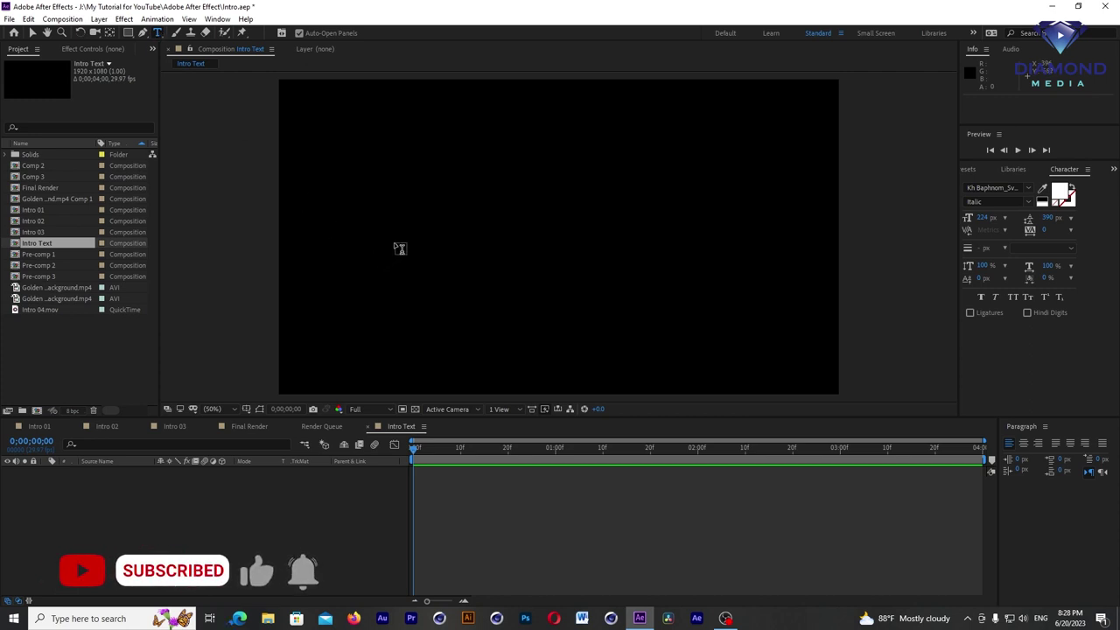
Step: Type the Khmer welcome text សូមស្វាគមន៍ into a new text layer using the Khmer keyboard
click(395, 249)
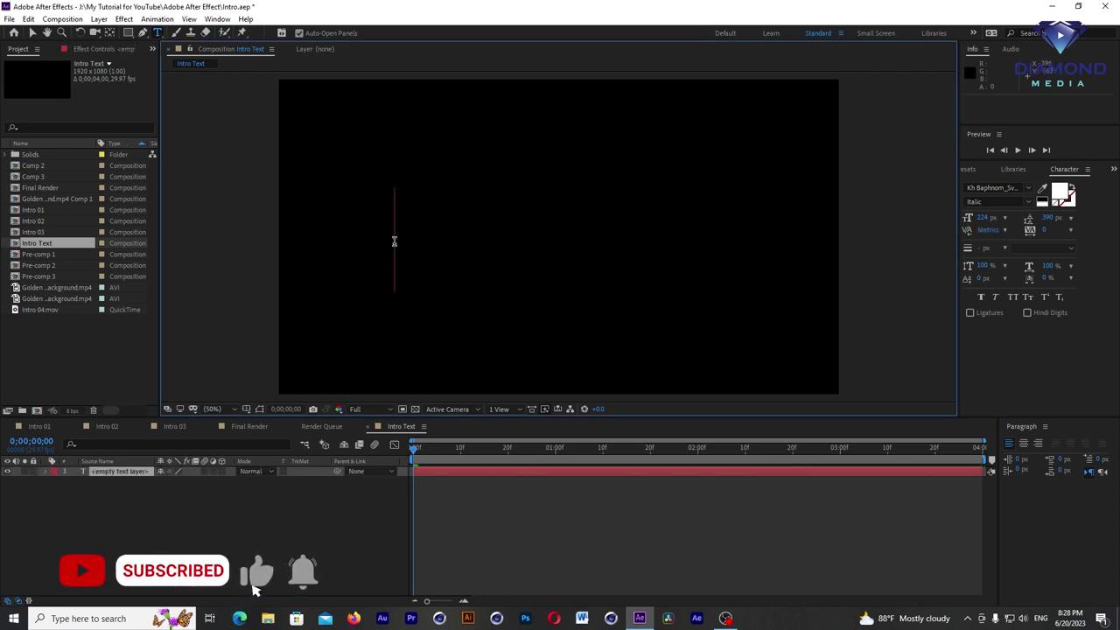
click(1040, 616)
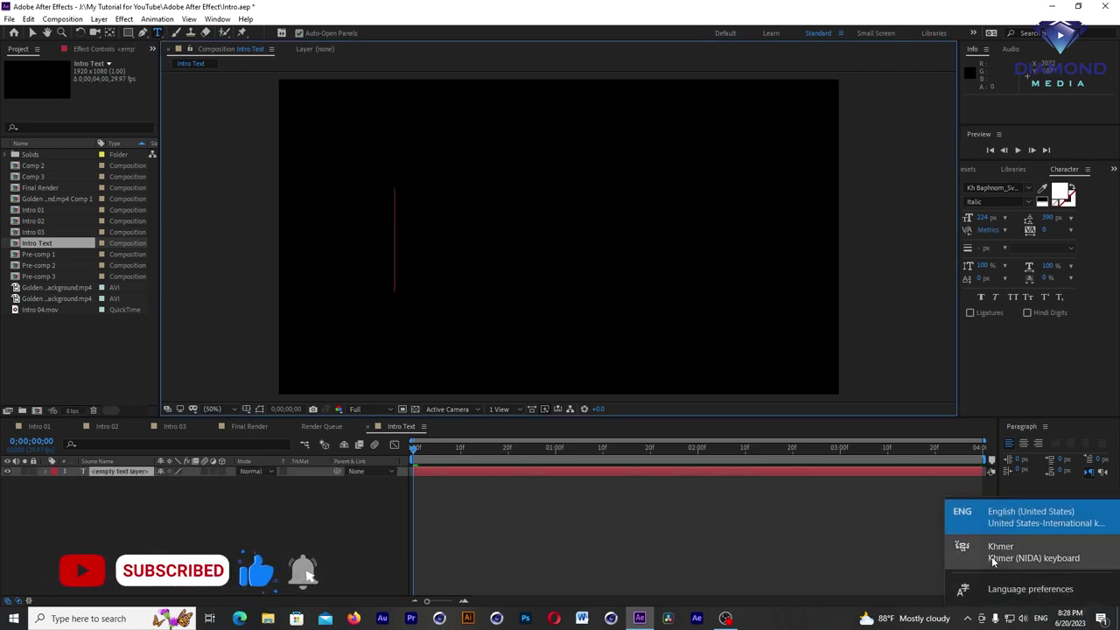
click(940, 577)
text(សិ)
text(ូម)
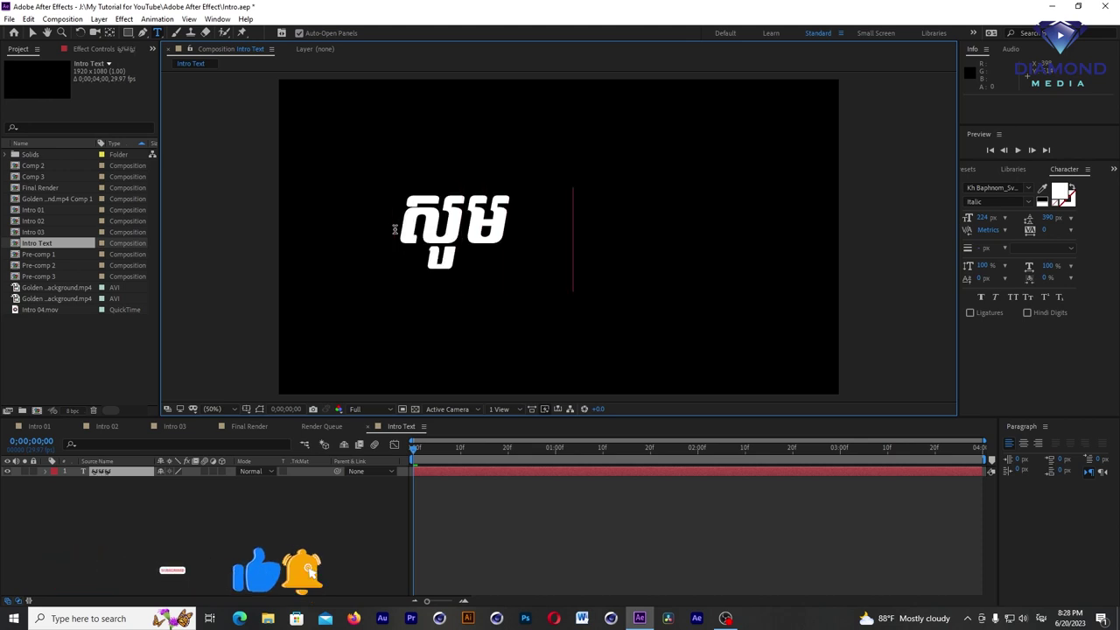
text(ស្វាគមន)
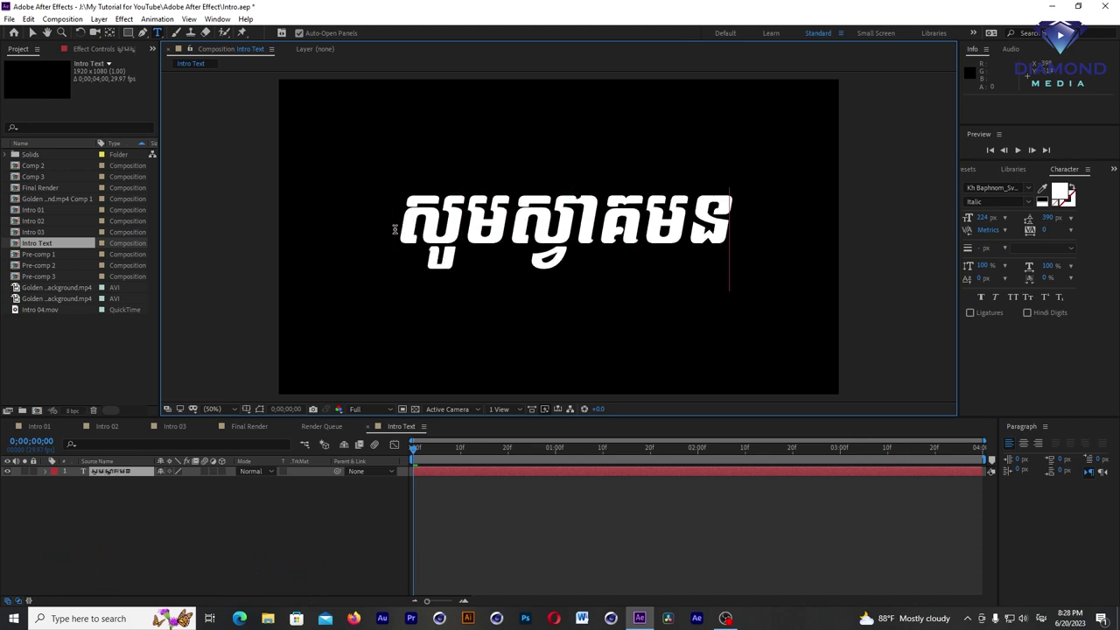
text(៍)
click(33, 33)
Step: Set the Khmer text to 220 px, nudge it into position, and keep its fill white
key(comma)
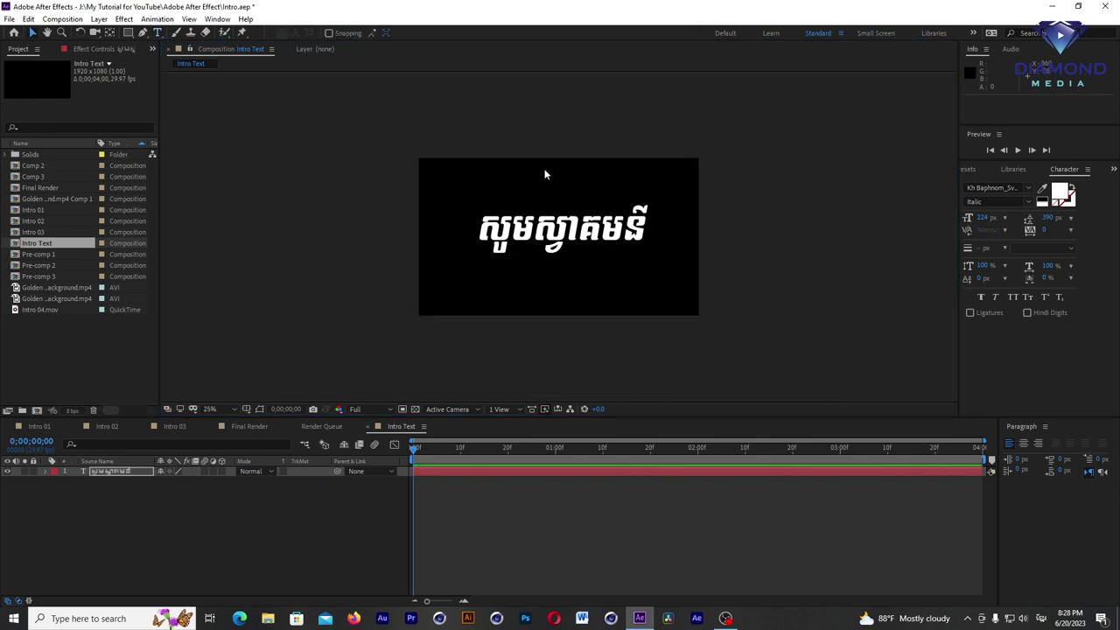
drag(552, 229, 548, 235)
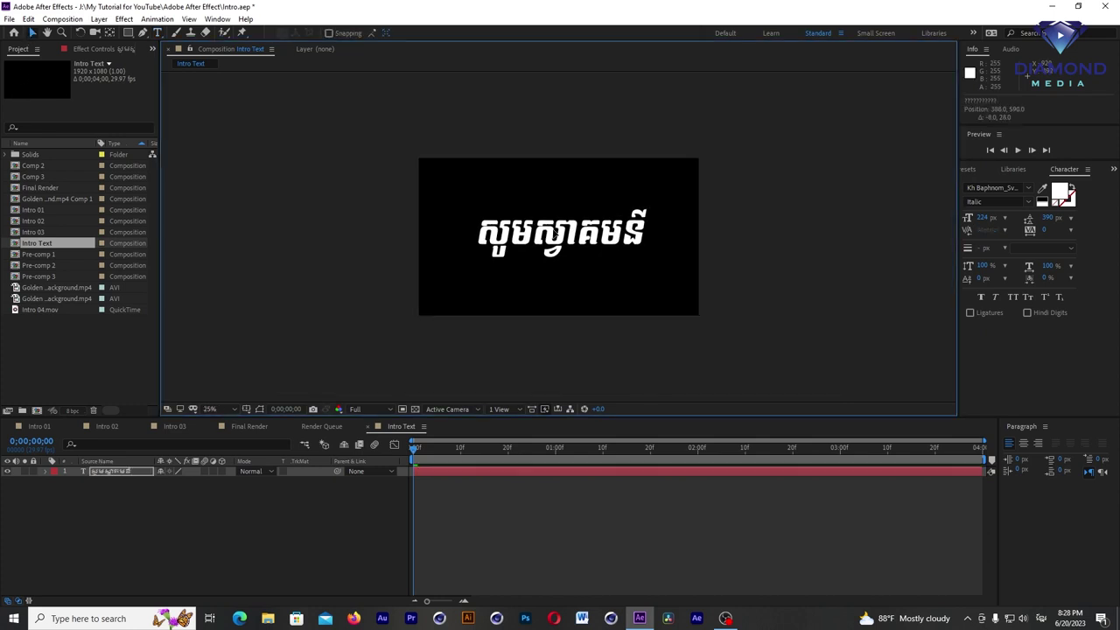
drag(985, 218, 988, 223)
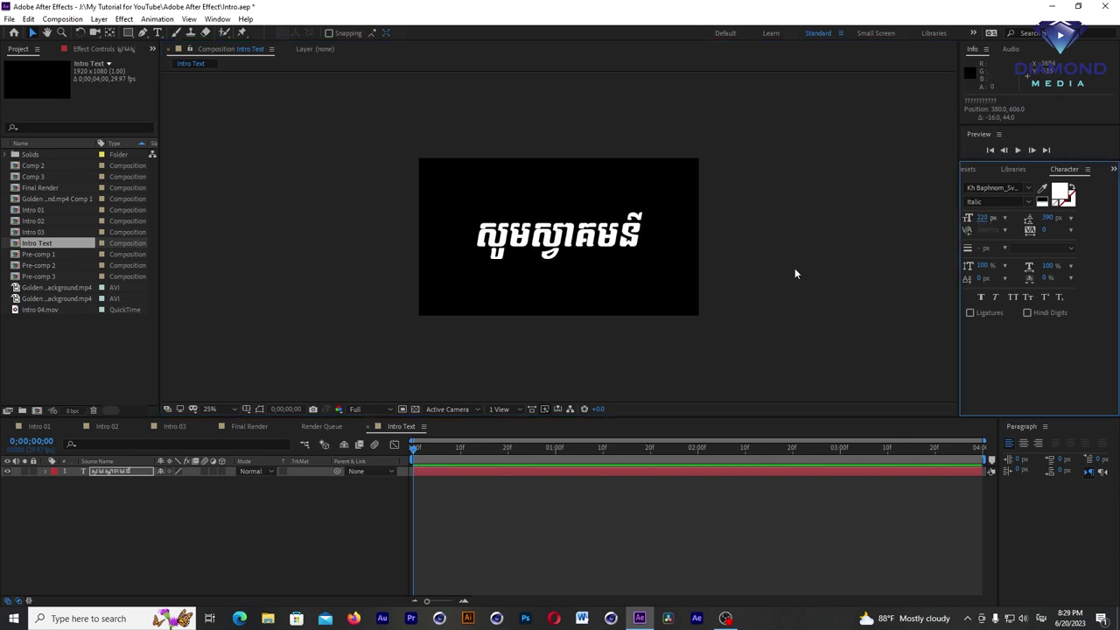
scroll(611, 255, up, 2)
click(612, 250)
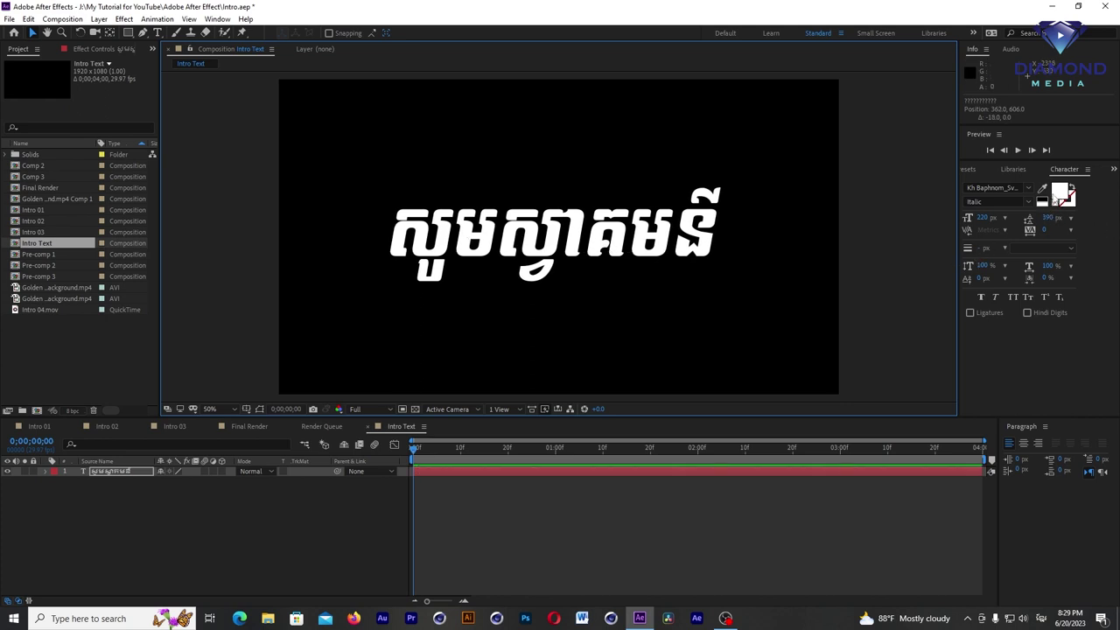
double_click(550, 471)
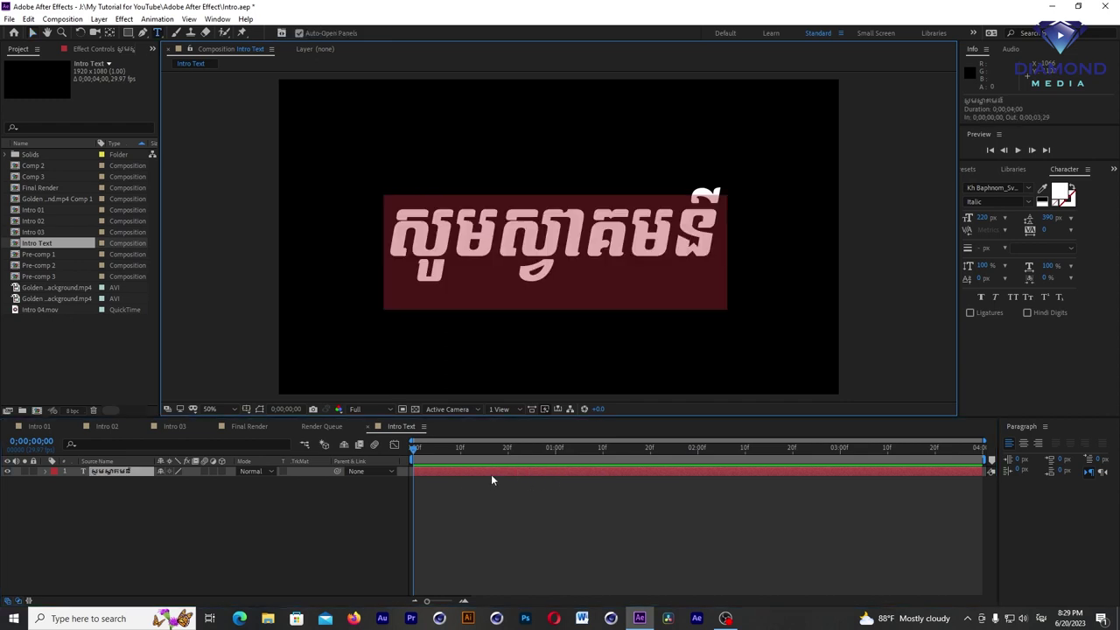
click(1061, 190)
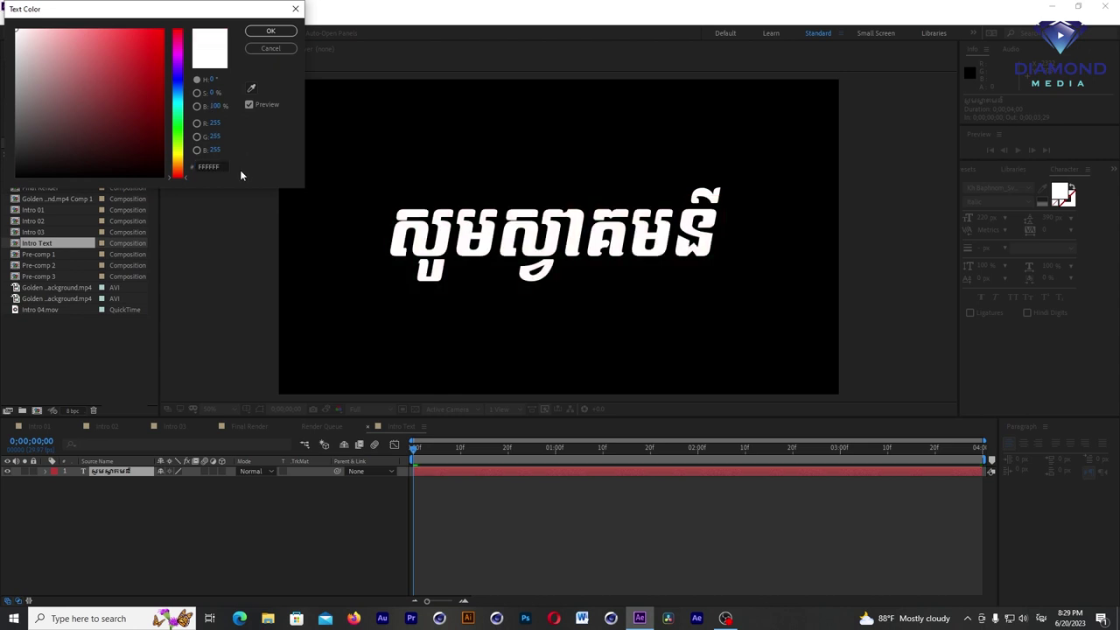
click(278, 33)
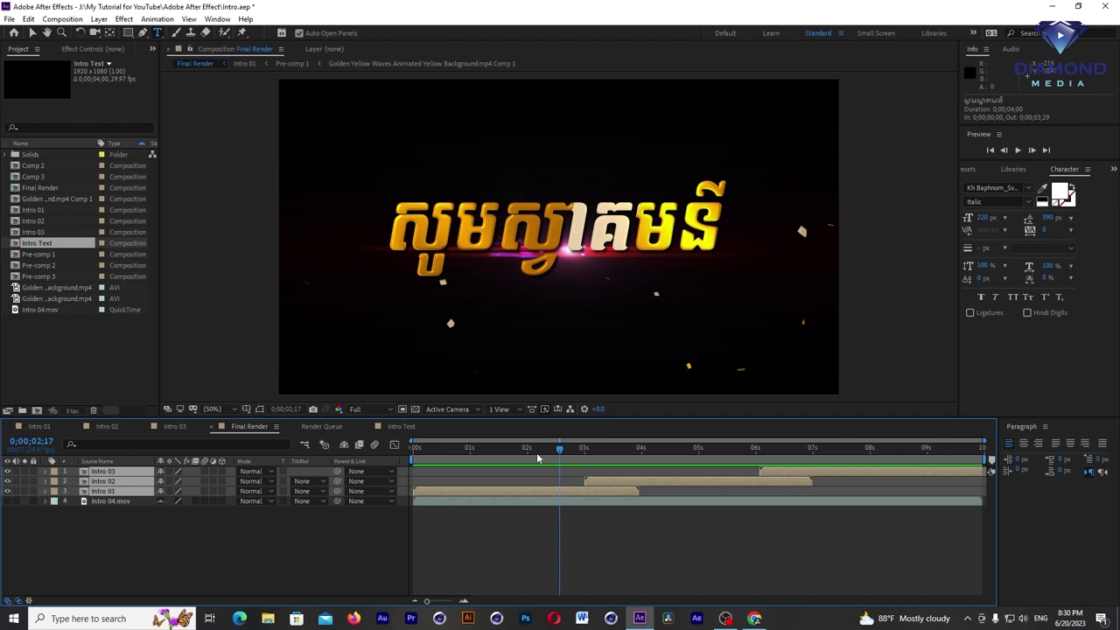
Step: Scrub the Final Render title animation to about 0;00;02;21, then switch to YouTube in the browser
drag(479, 454, 531, 461)
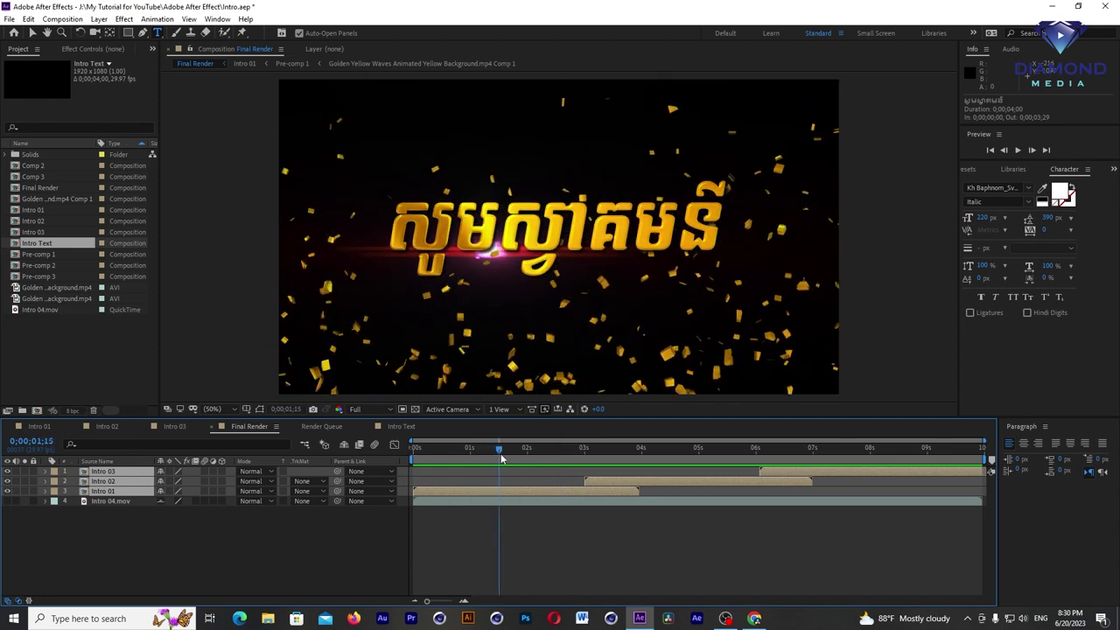
drag(531, 461, 566, 462)
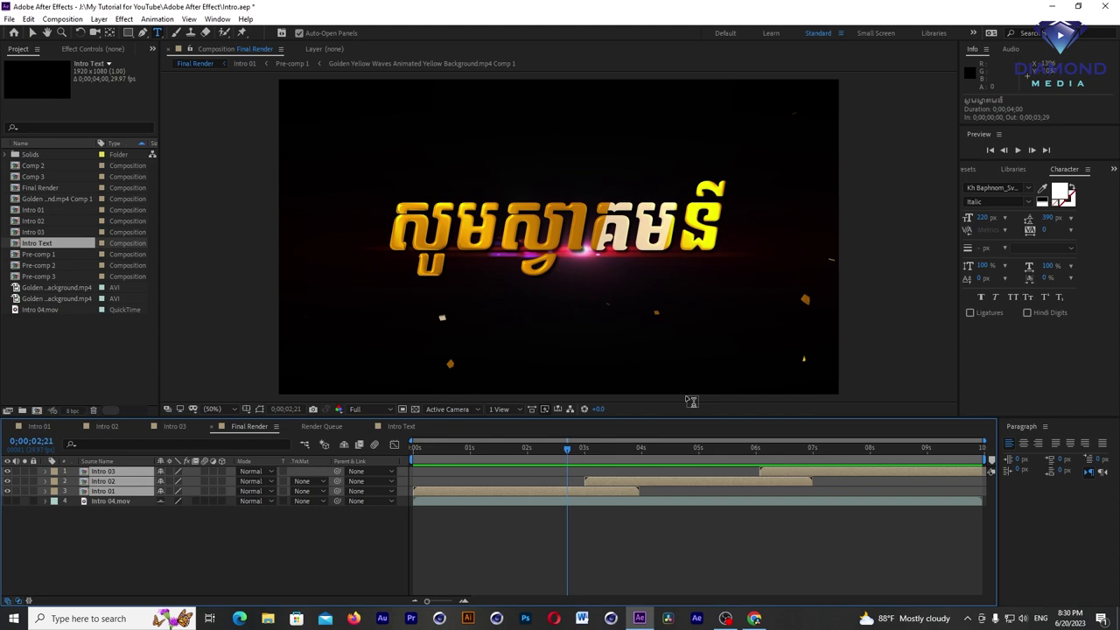
click(754, 618)
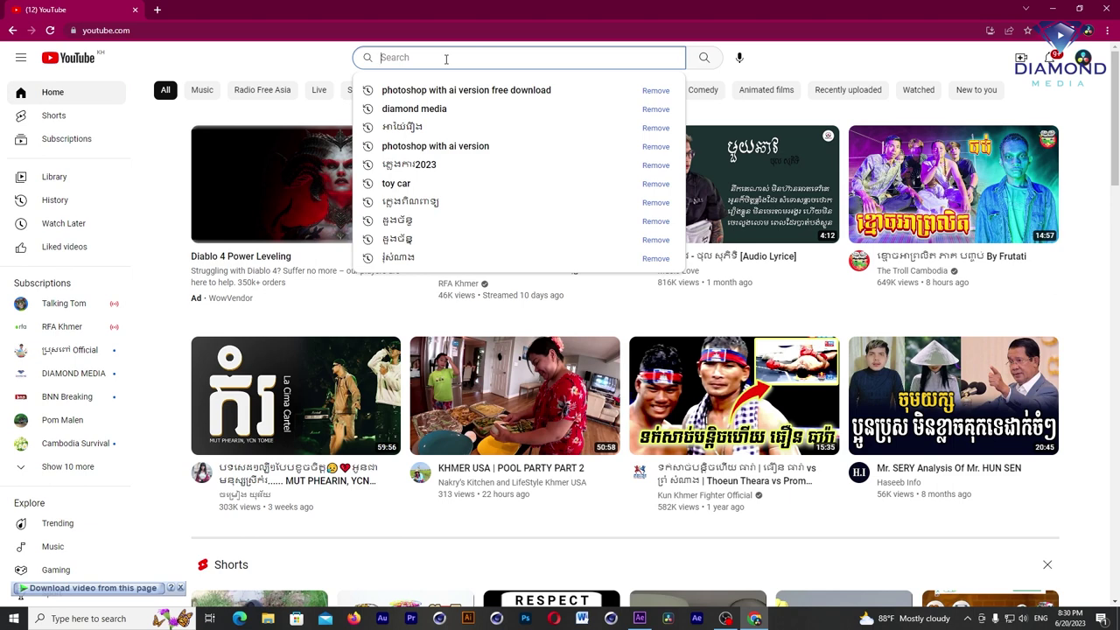
Step: Search YouTube for 'gold background video' and scroll through the results
text(Gold)
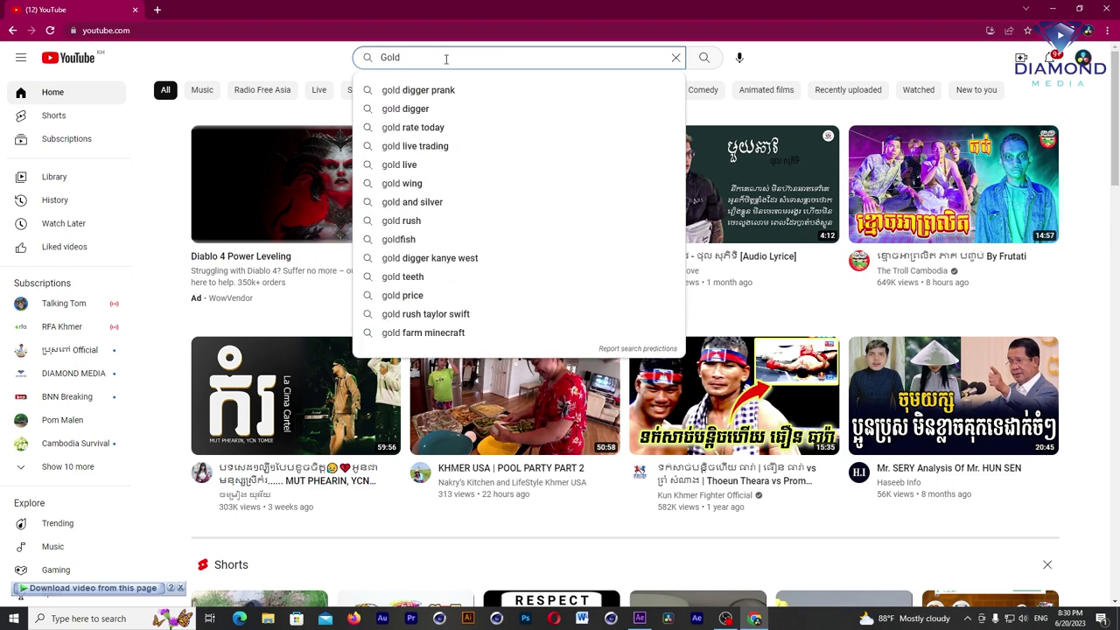
text( back)
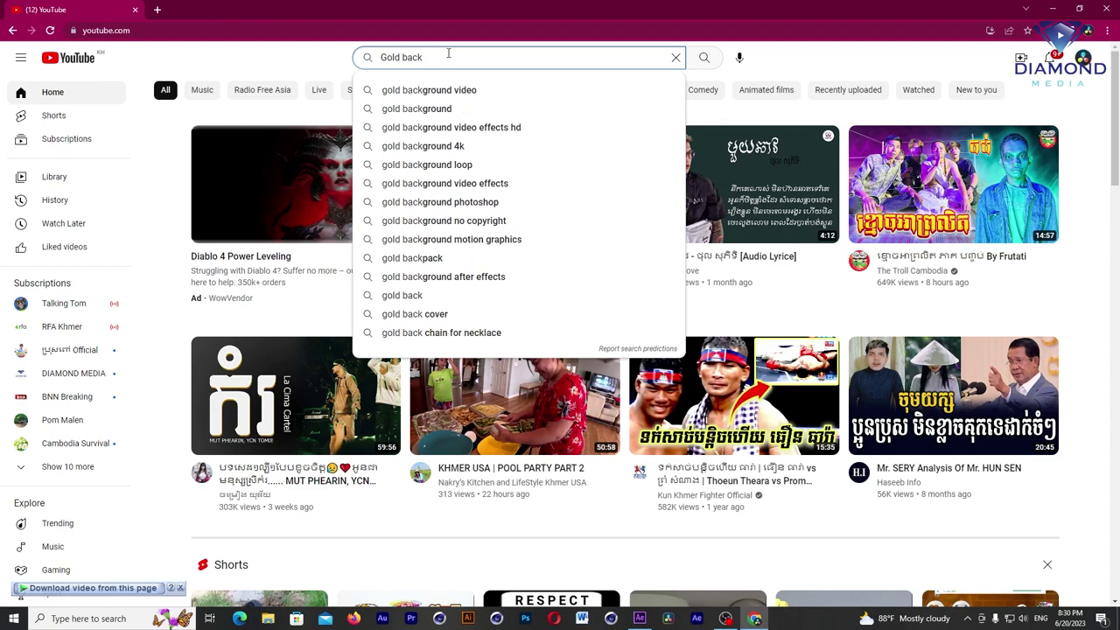
click(434, 91)
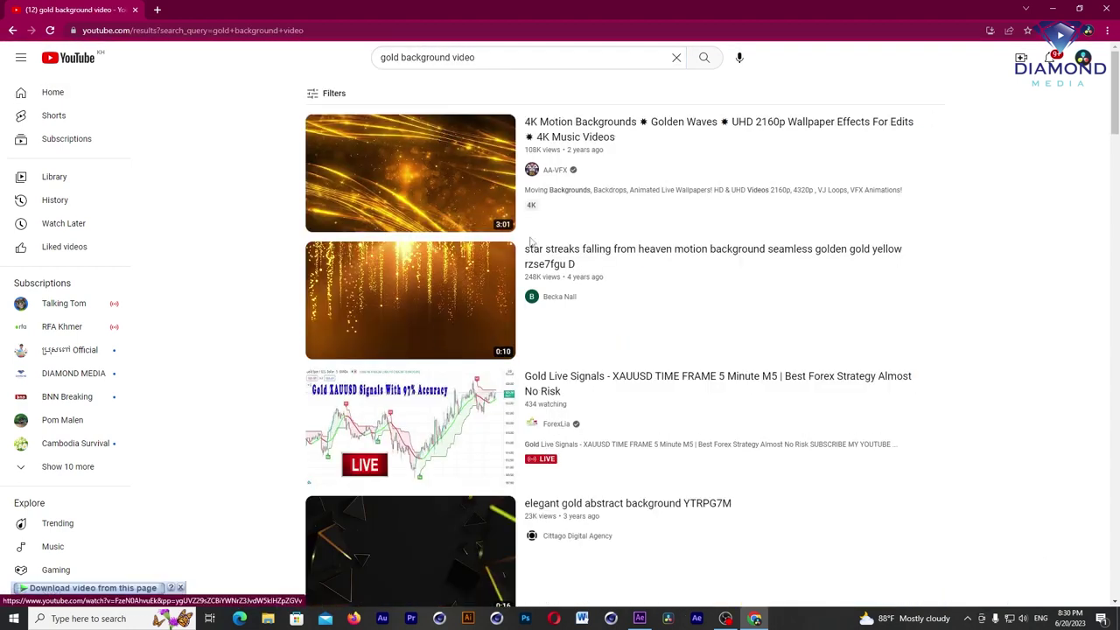
scroll(482, 229, down, 3)
scroll(482, 229, down, 3)
scroll(481, 229, down, 3)
scroll(479, 231, down, 3)
scroll(477, 236, down, 3)
scroll(476, 236, down, 1)
scroll(480, 232, down, 2)
scroll(482, 234, down, 4)
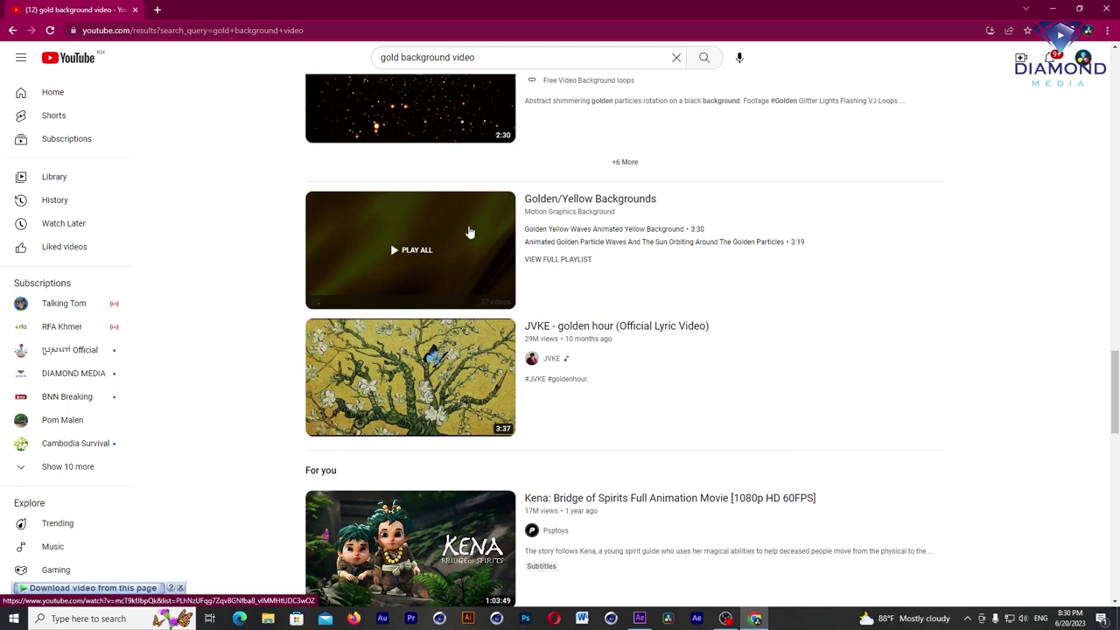
Step: Open Golden Yellow Waves from the Golden/Yellow Backgrounds playlist, pause it at 0:05, and minimise the browser
click(467, 230)
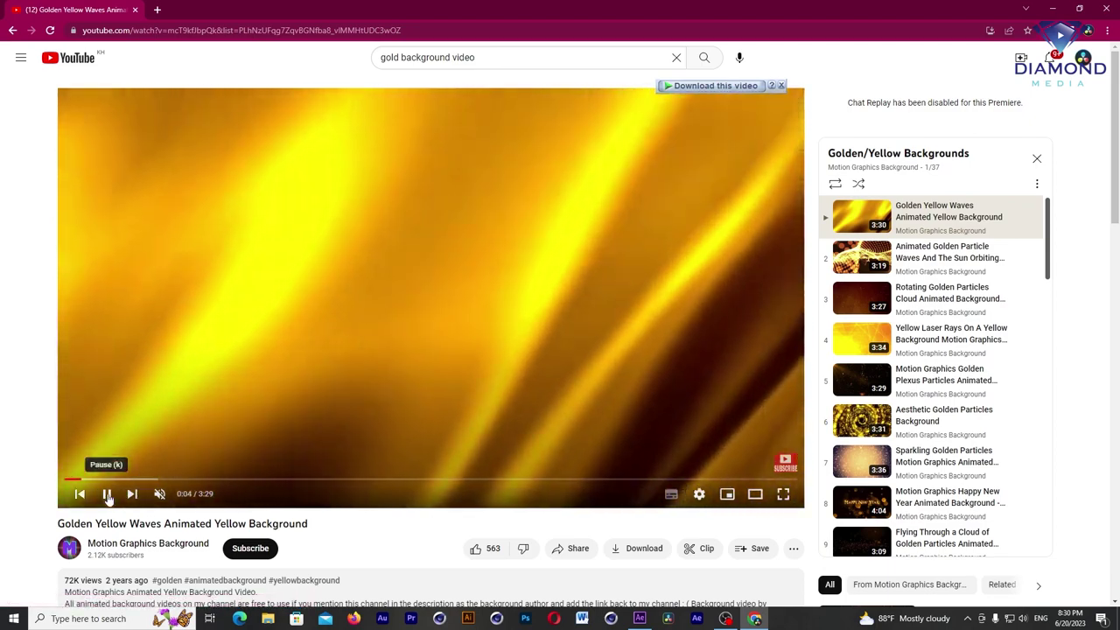
click(106, 494)
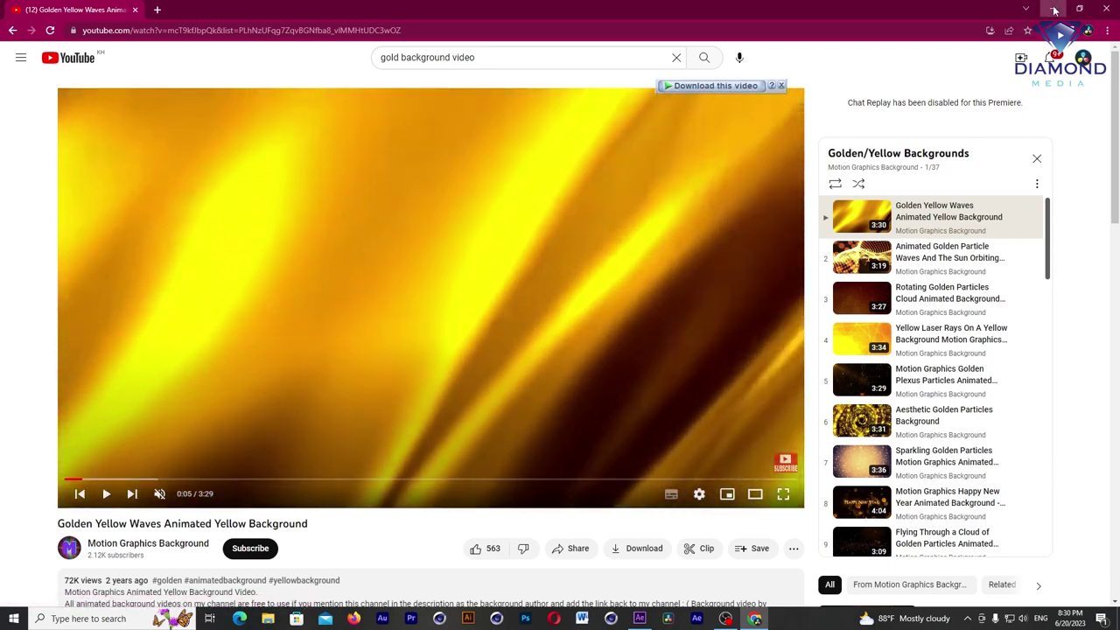
click(1052, 9)
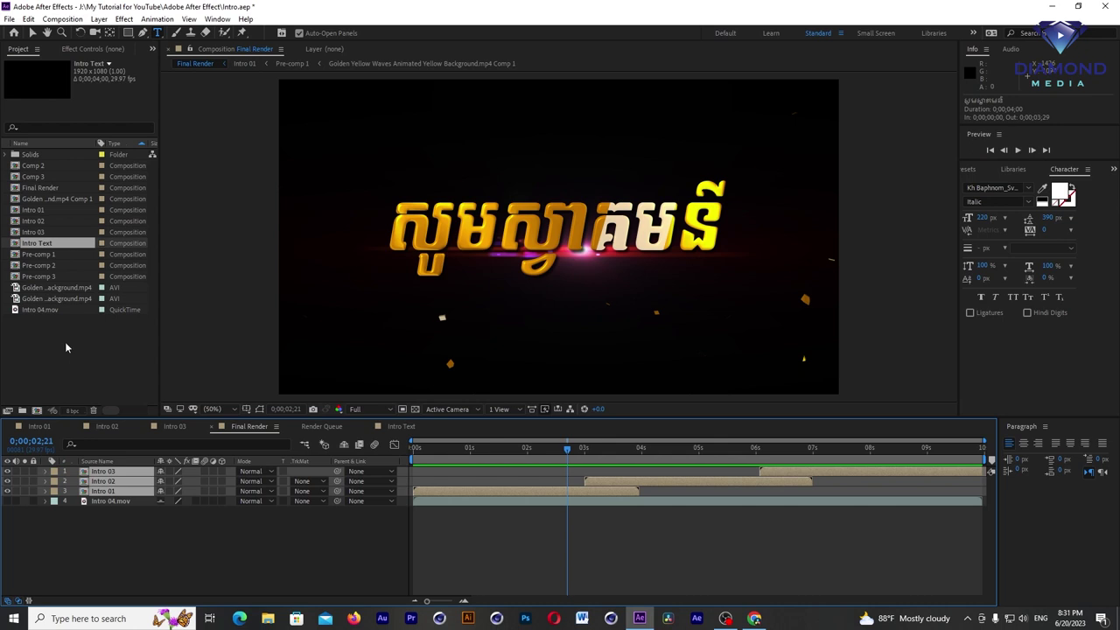
Step: Import the Golden Yellow Waves video into Intro Text beneath the Khmer title and preview it
click(400, 426)
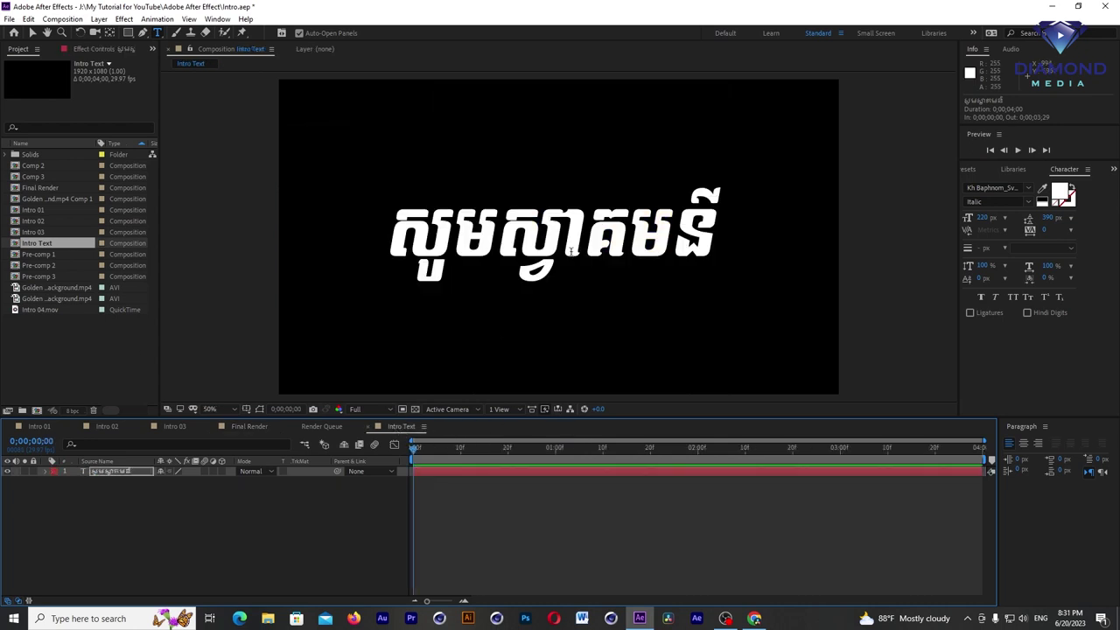
click(61, 375)
double_click(72, 356)
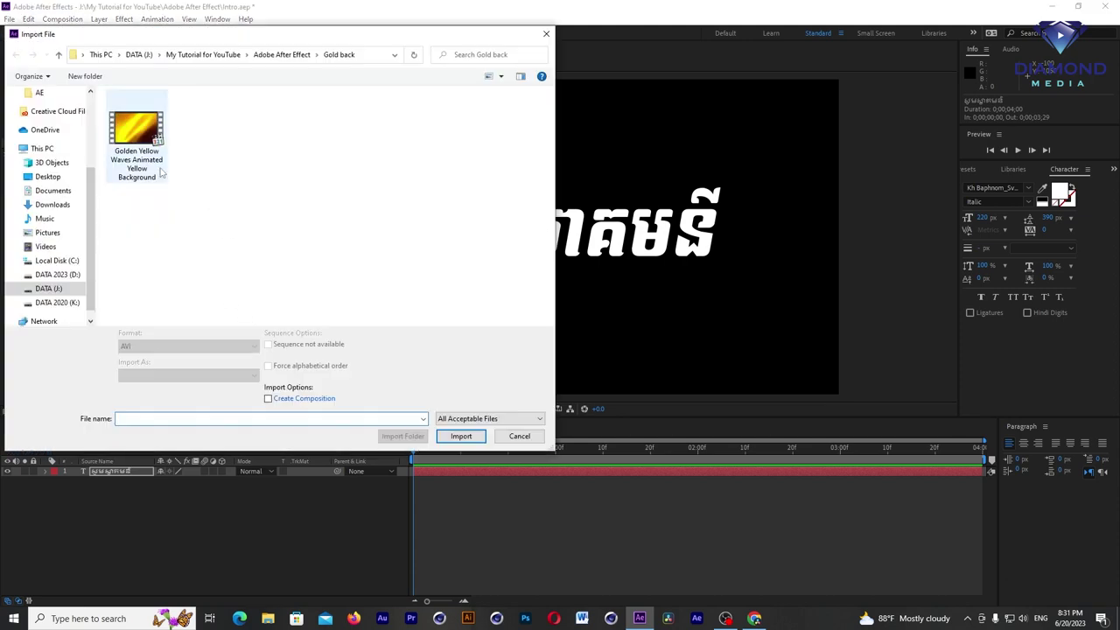
double_click(140, 138)
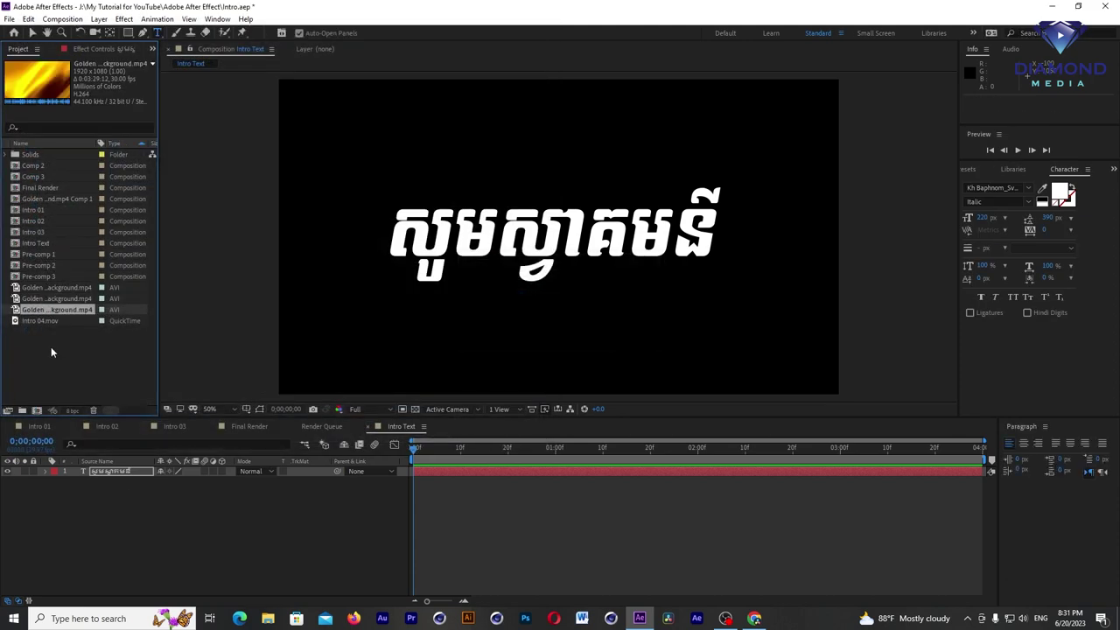
drag(53, 317, 75, 503)
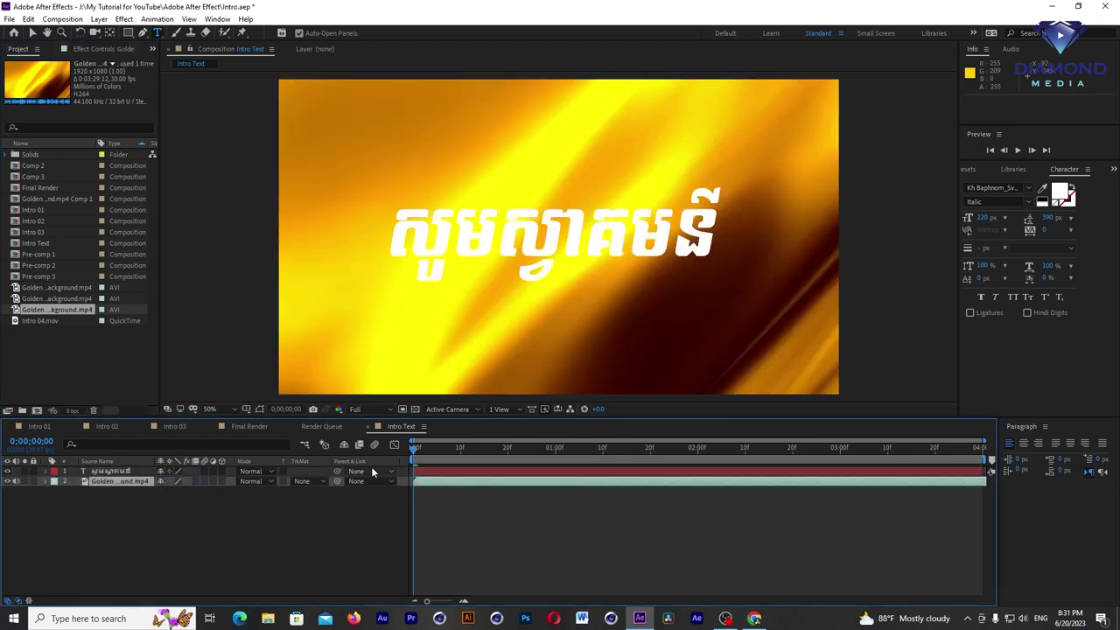
key(space)
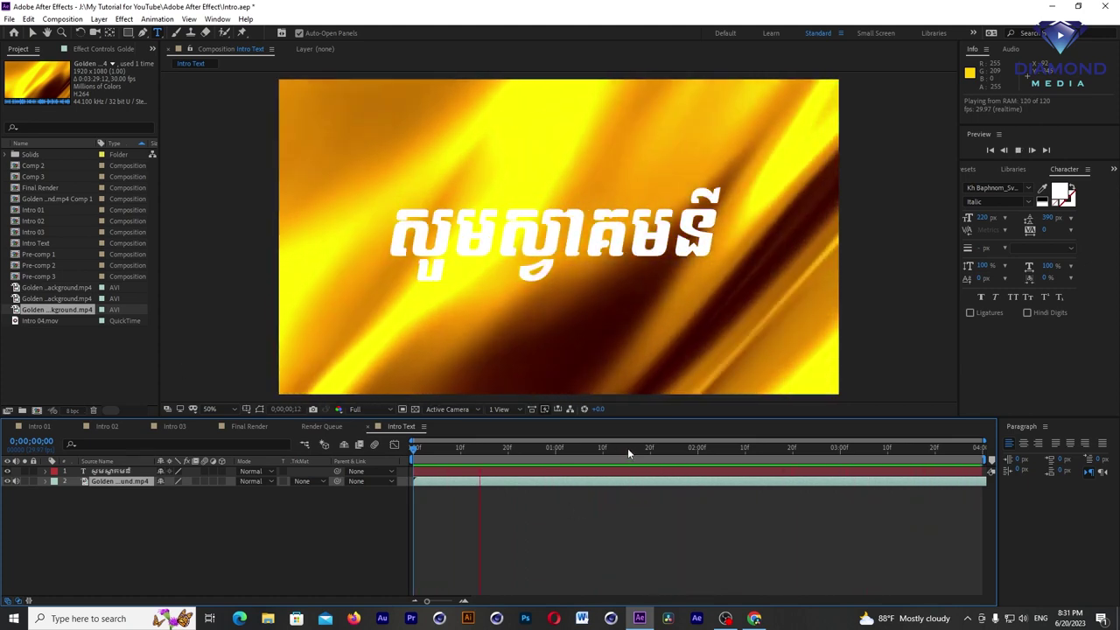
mouse_move(785, 449)
mouse_down()
mouse_move(918, 462)
mouse_move(491, 464)
mouse_up()
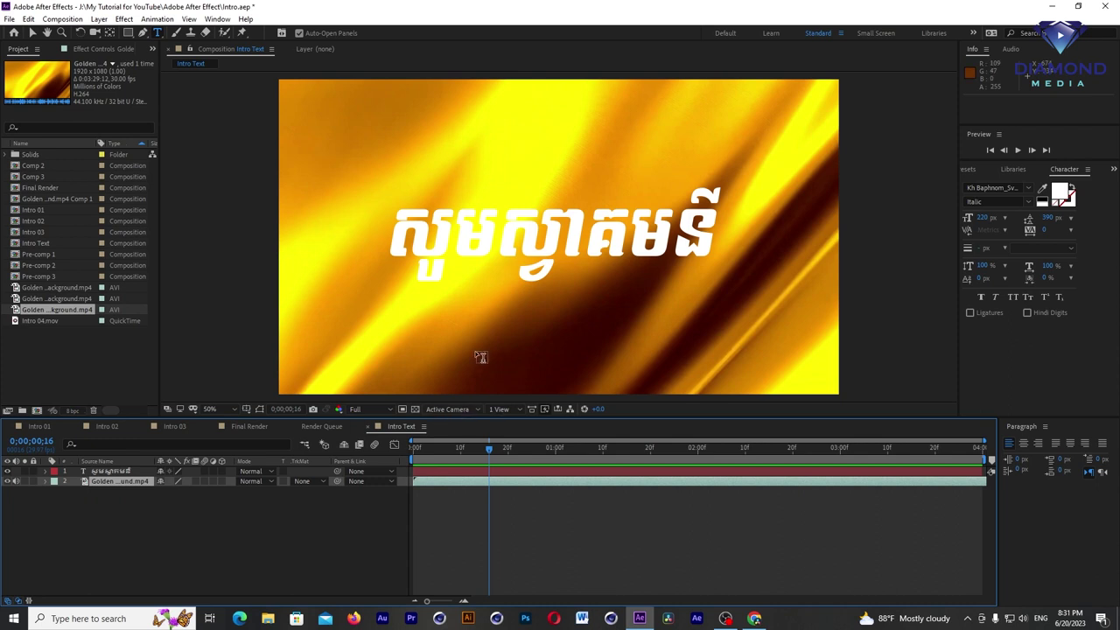
right_click(479, 486)
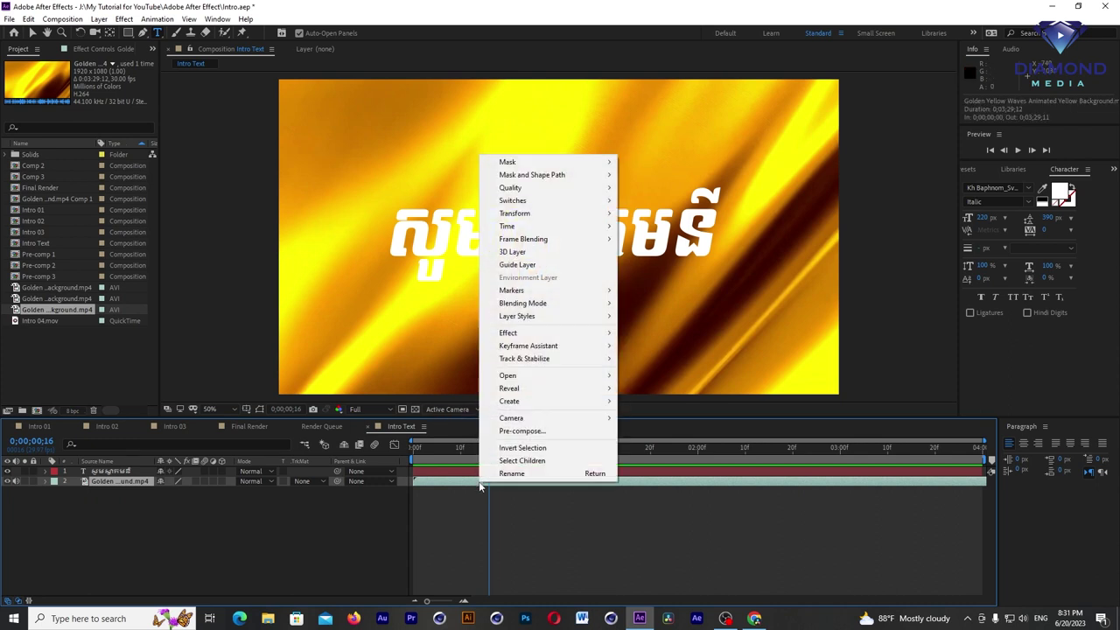
Step: Flip the golden background layer horizontally and preview the mirrored footage
mouse_move(533, 216)
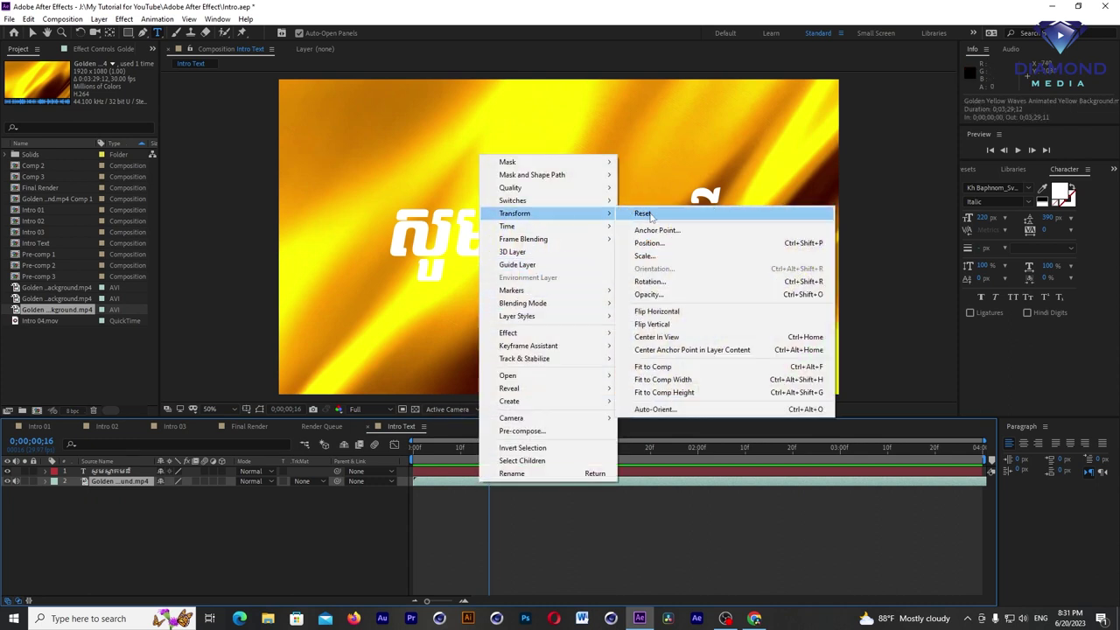
click(657, 315)
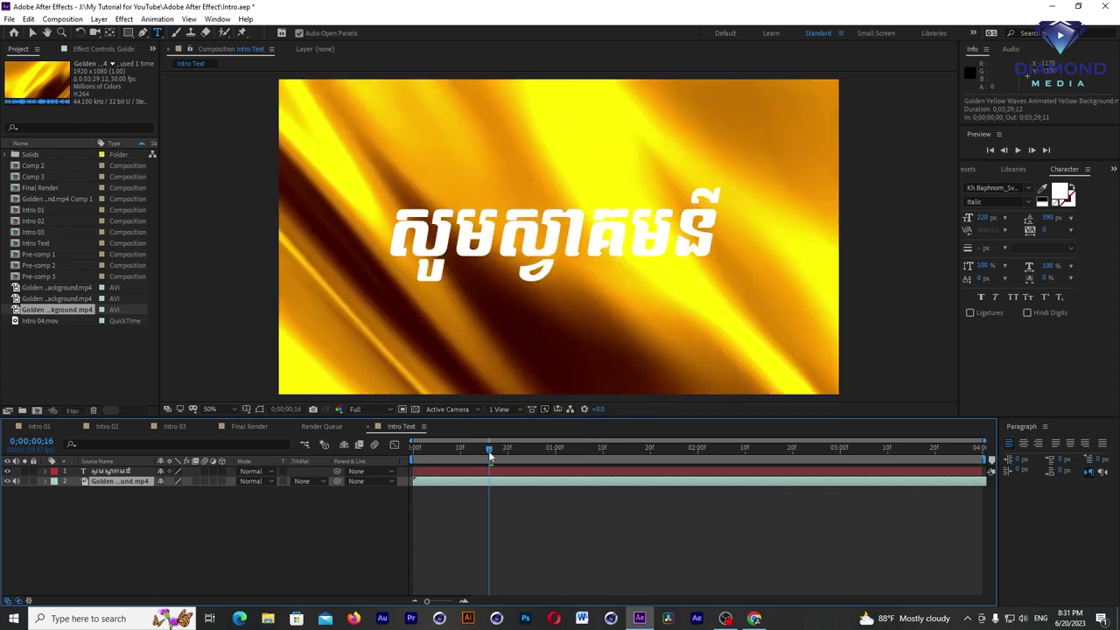
key(space)
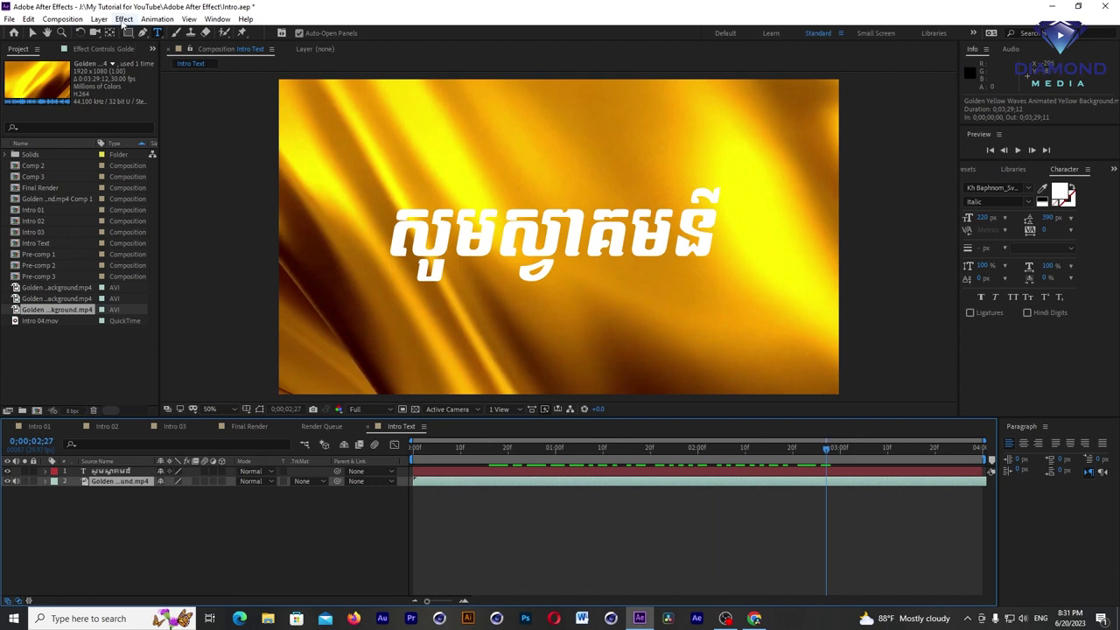
click(123, 19)
mouse_move(194, 112)
mouse_move(206, 154)
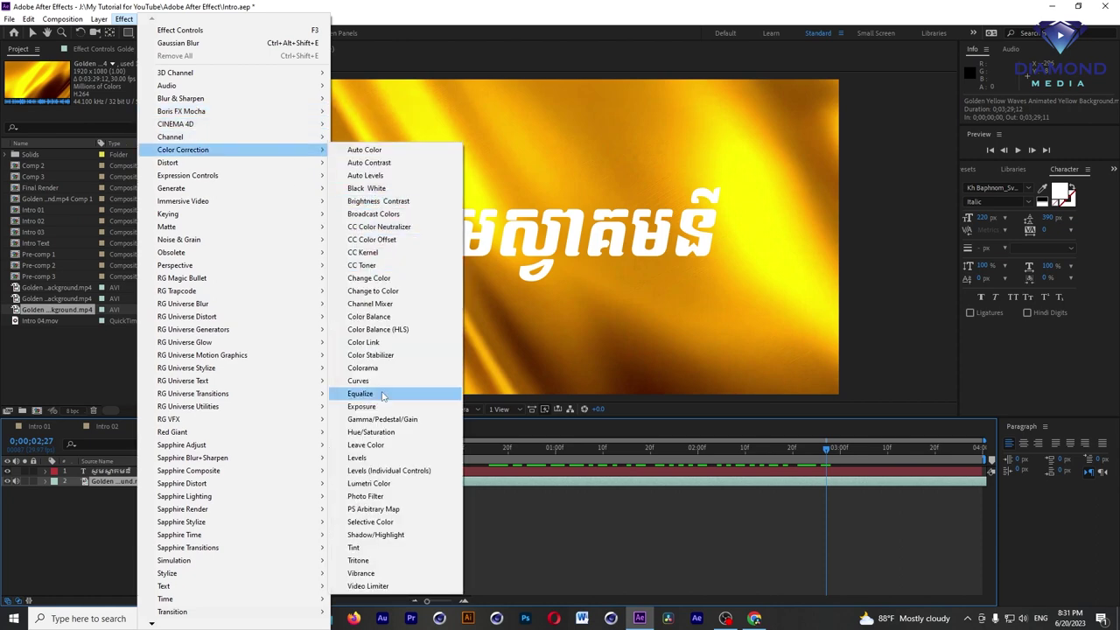
Step: Apply Curves to the golden background, raise the RGB curve slightly, and check a later frame
click(372, 383)
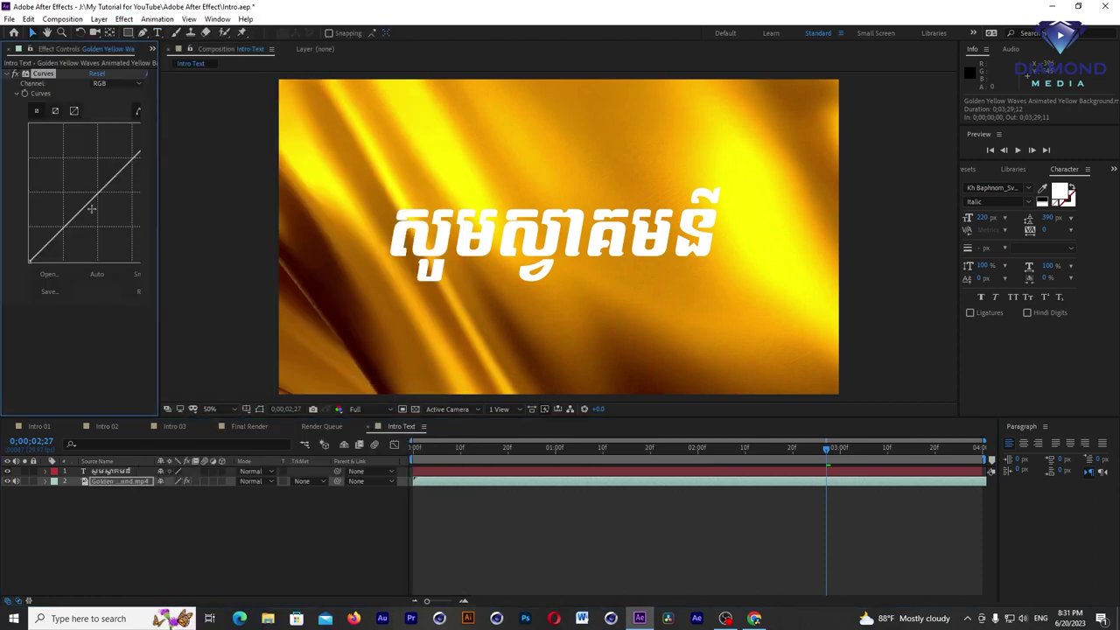
drag(86, 214, 78, 210)
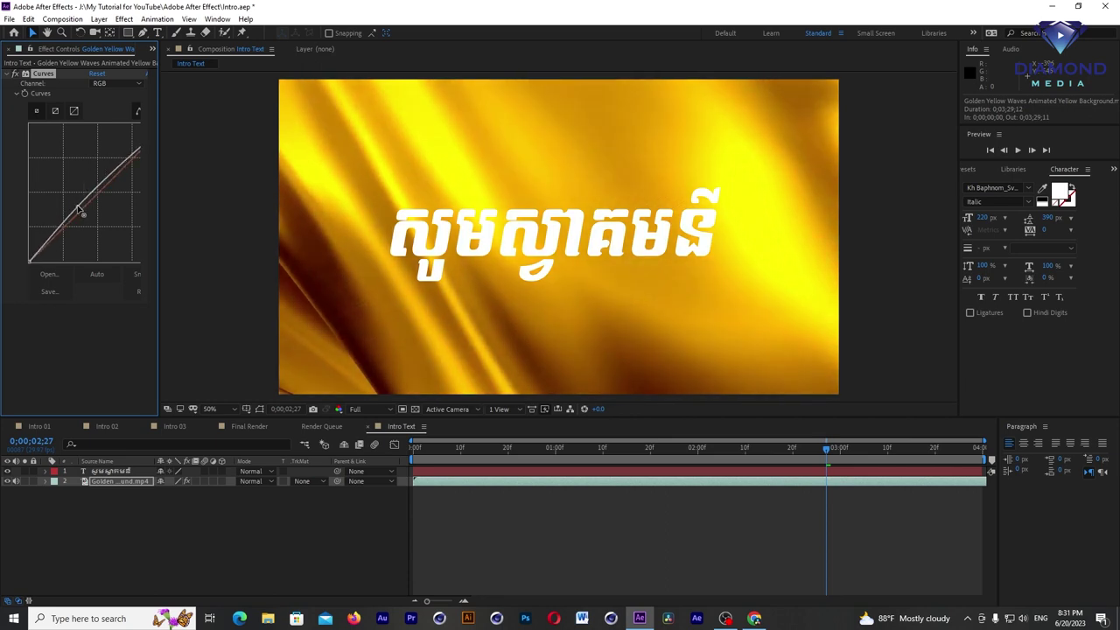
drag(488, 442, 621, 447)
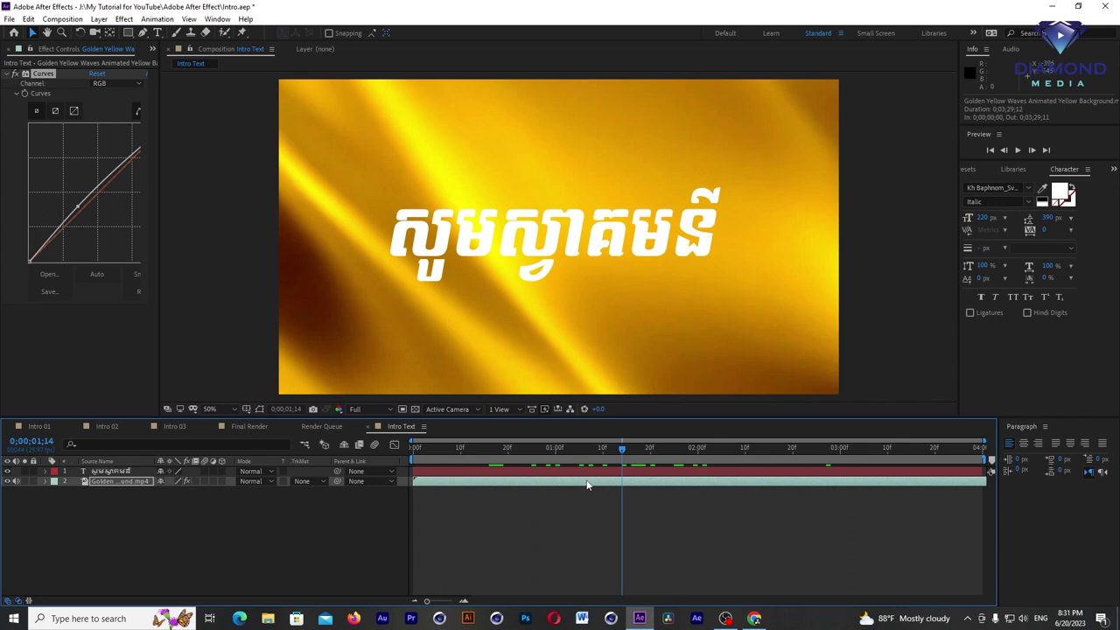
Step: Pre-compose the background layer, moving all attributes into Golden Yellow Waves Animated Yellow Background.mp4 Comp 2
right_click(587, 485)
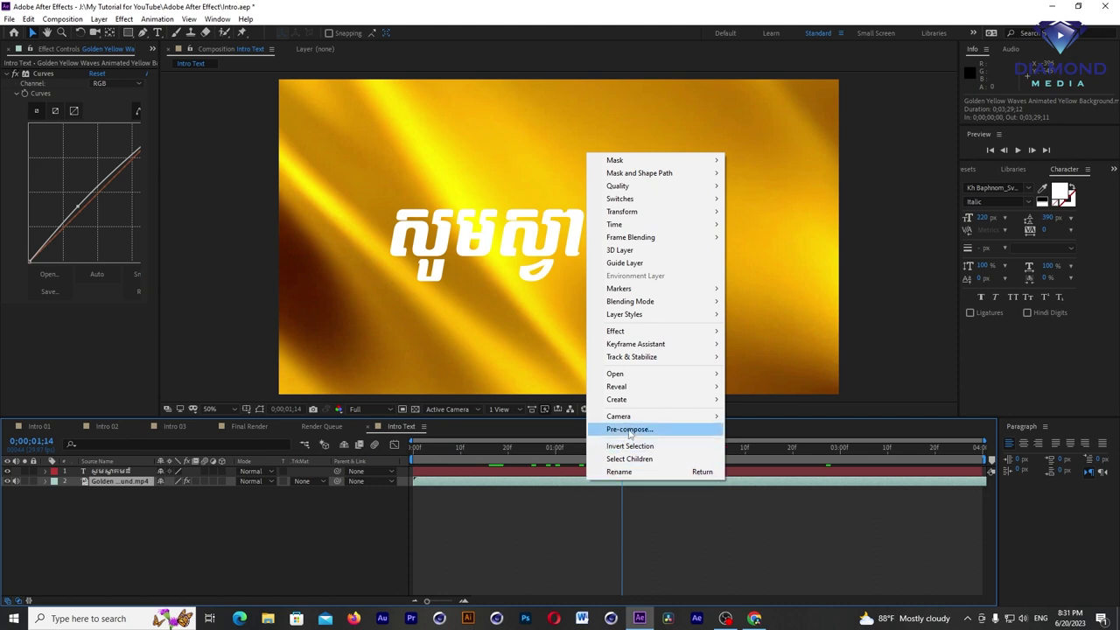
click(629, 429)
click(60, 114)
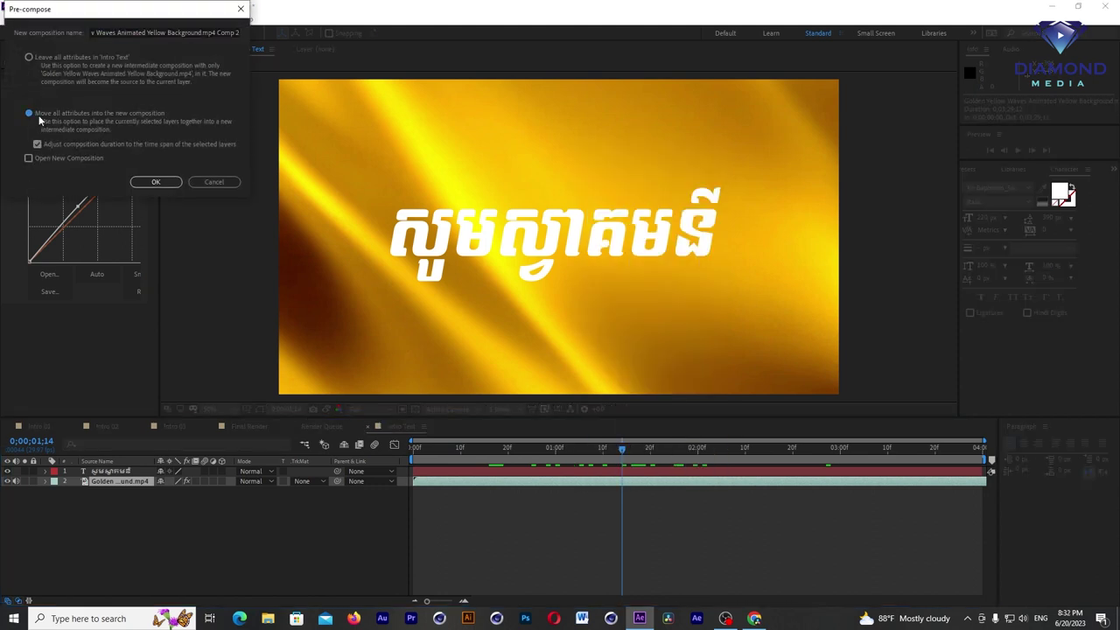
click(153, 181)
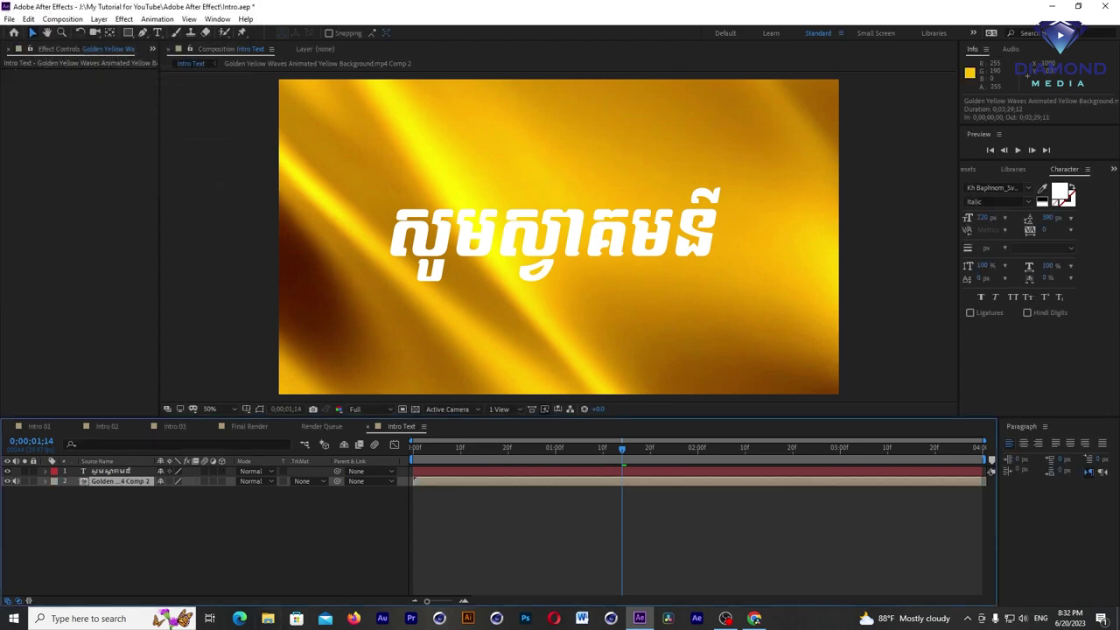
key(comma)
key(period)
drag(573, 434, 573, 438)
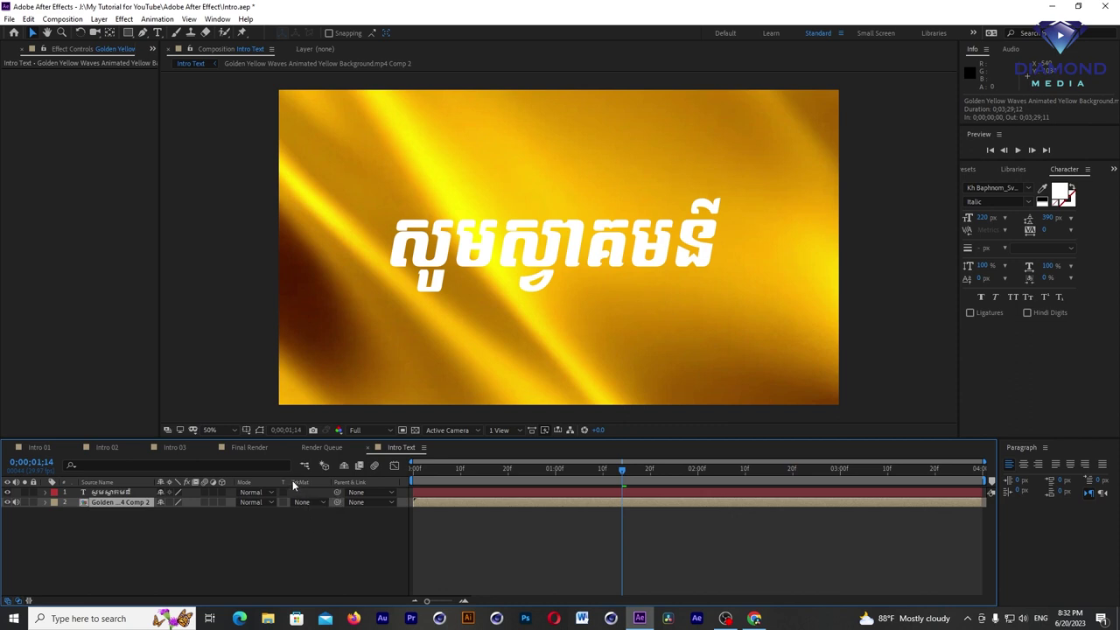
Step: Show the TrkMat column and set the background's Track Matte to the text layer's Alpha Matte
click(20, 602)
click(17, 602)
click(20, 602)
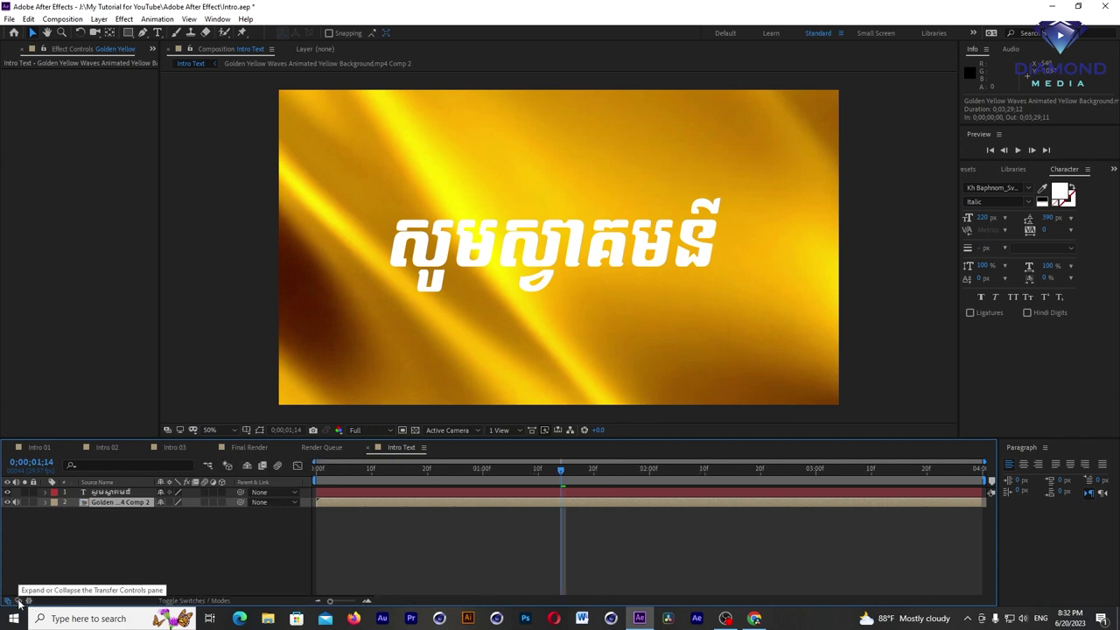
click(19, 602)
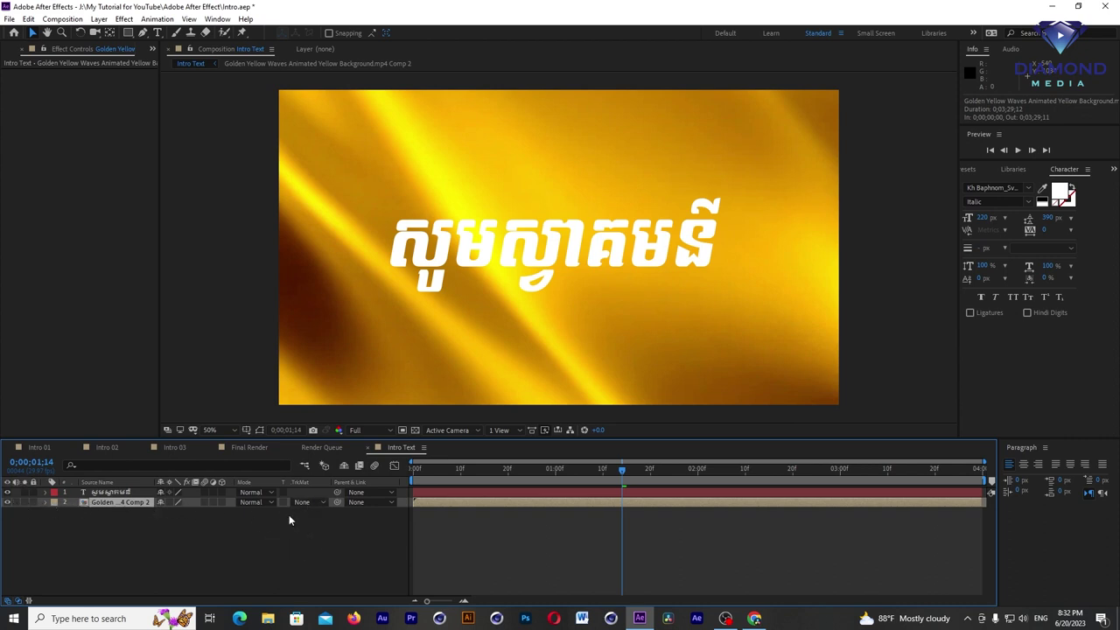
click(319, 504)
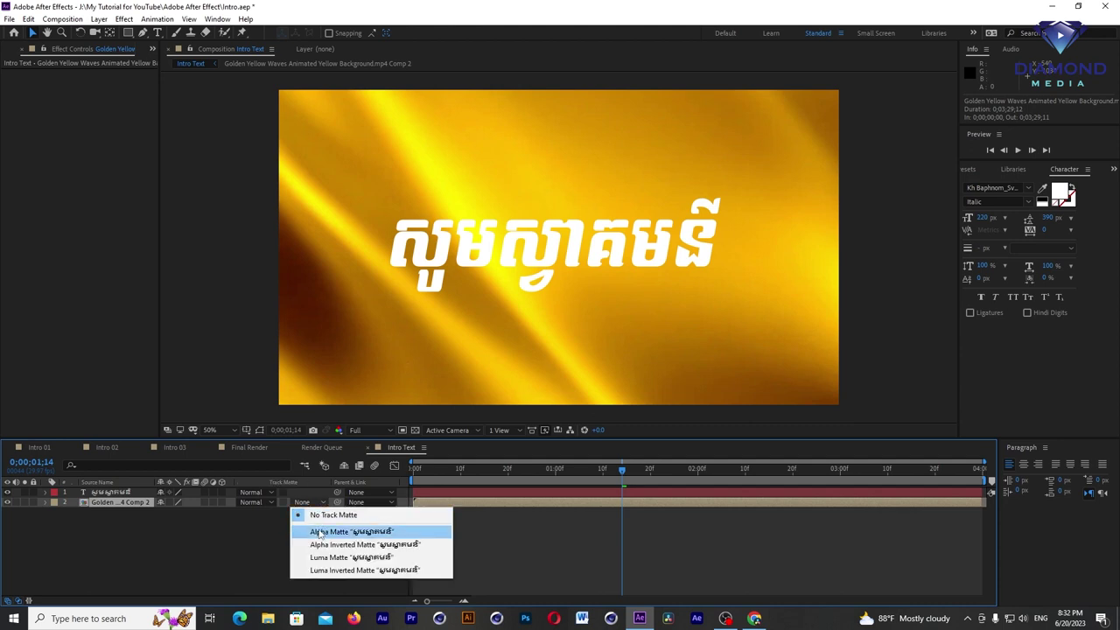
click(320, 532)
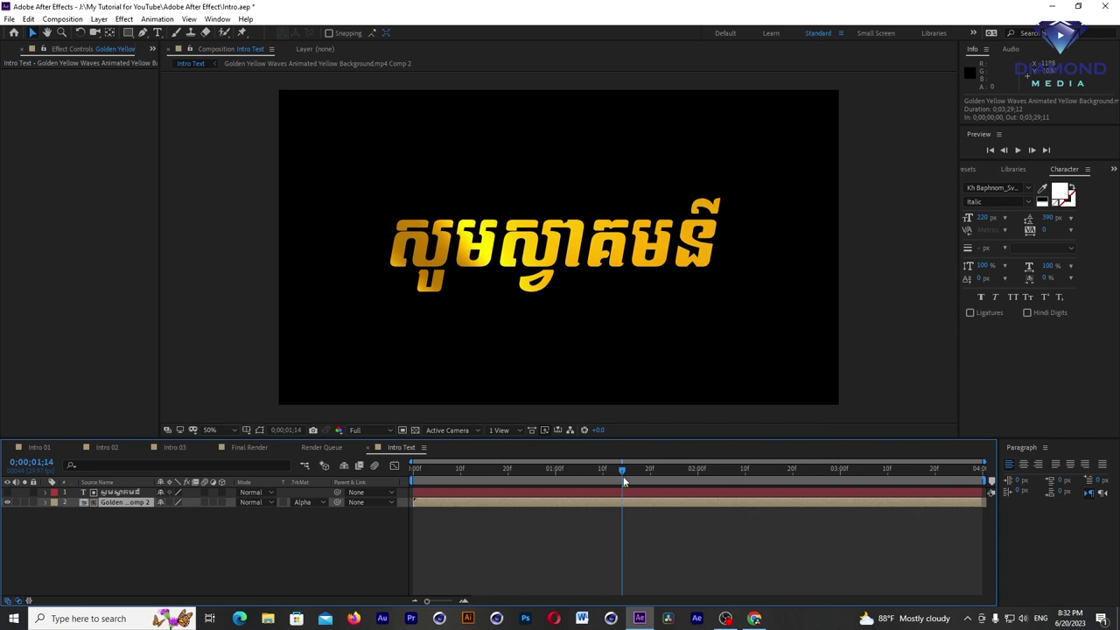
Step: Preview the golden-filled Khmer title from the start, stopping near the two-second mark
drag(623, 476, 414, 473)
key(space)
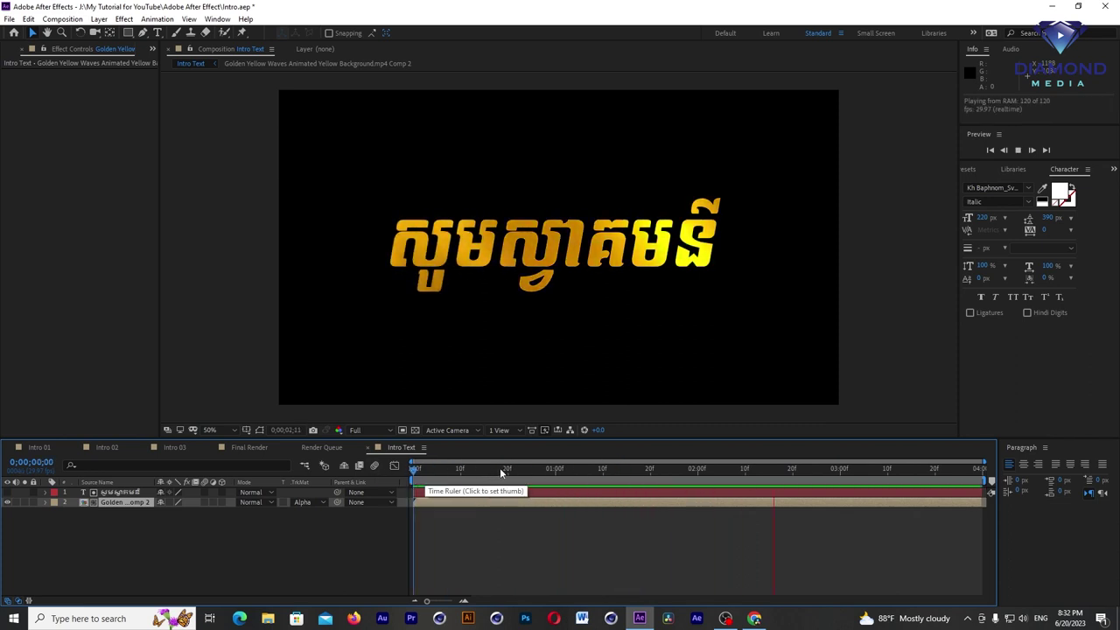
drag(543, 470, 617, 470)
key(space)
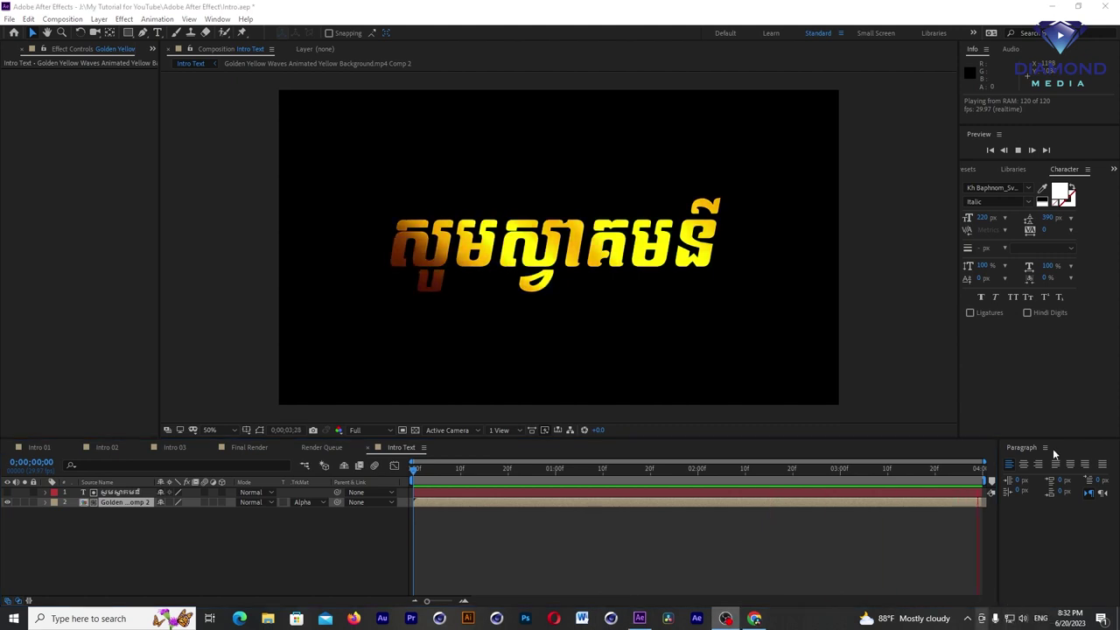
click(703, 480)
key(Page_Down)
key(Page_Down)
click(39, 448)
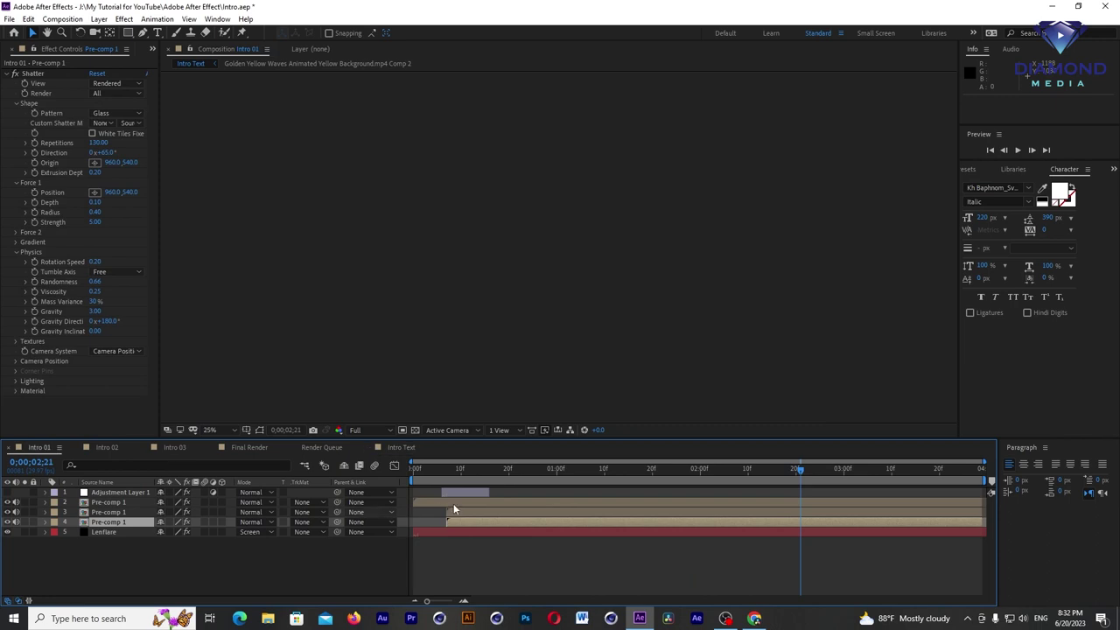
click(546, 469)
scroll(694, 249, up, 1)
drag(560, 468, 839, 478)
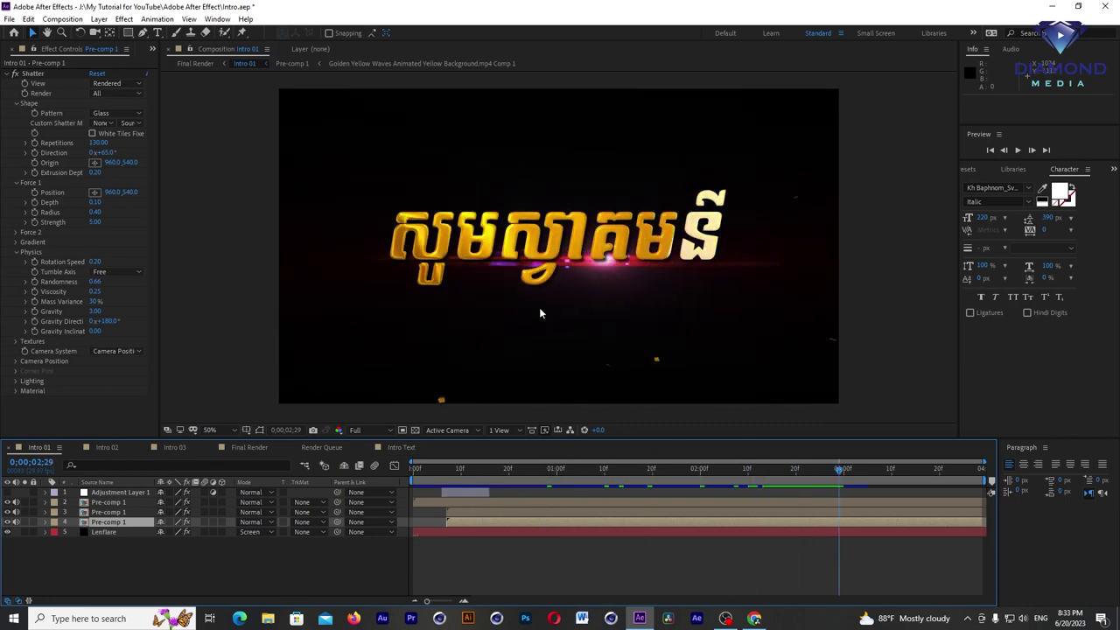
click(398, 447)
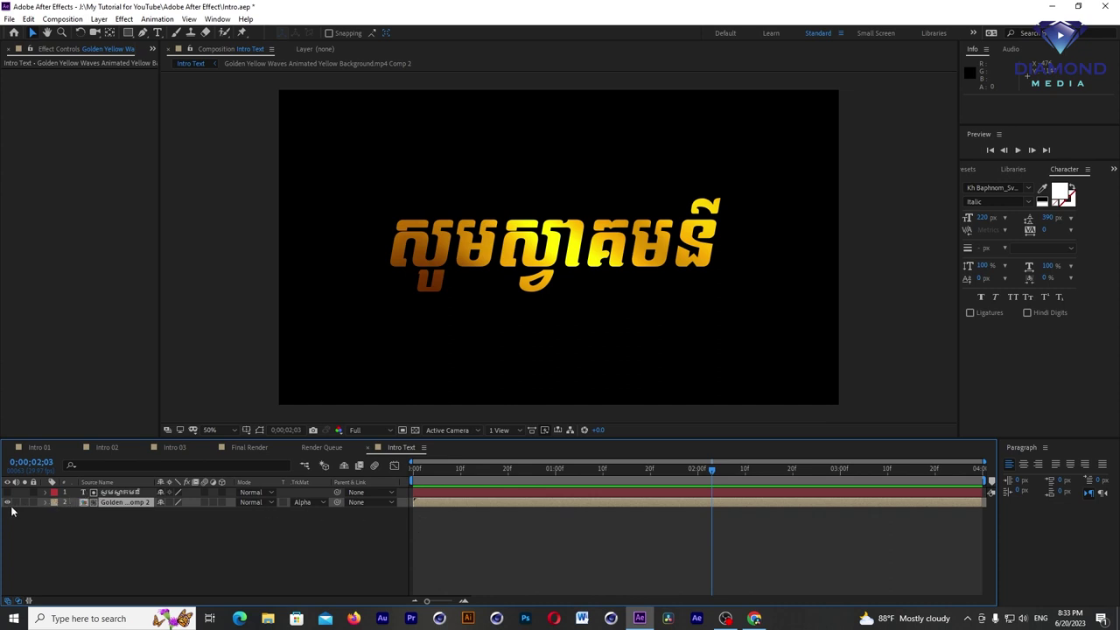
Step: Apply CC Blobbylize to the Golden Yellow Waves layer and scrub to 0;00;01;14 to preview the title
click(530, 472)
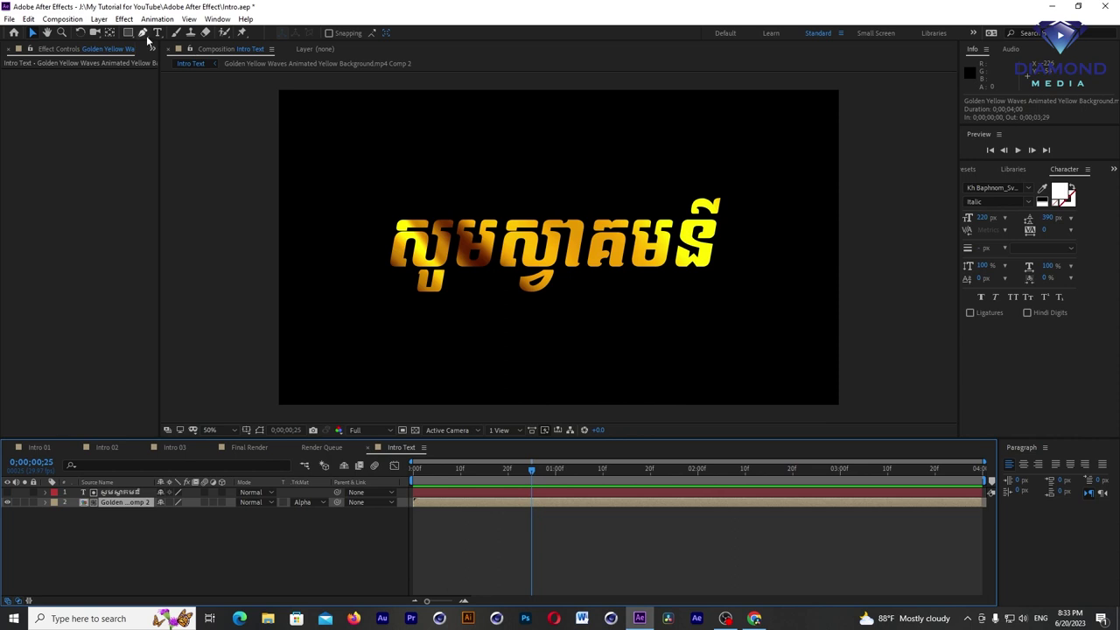
click(124, 20)
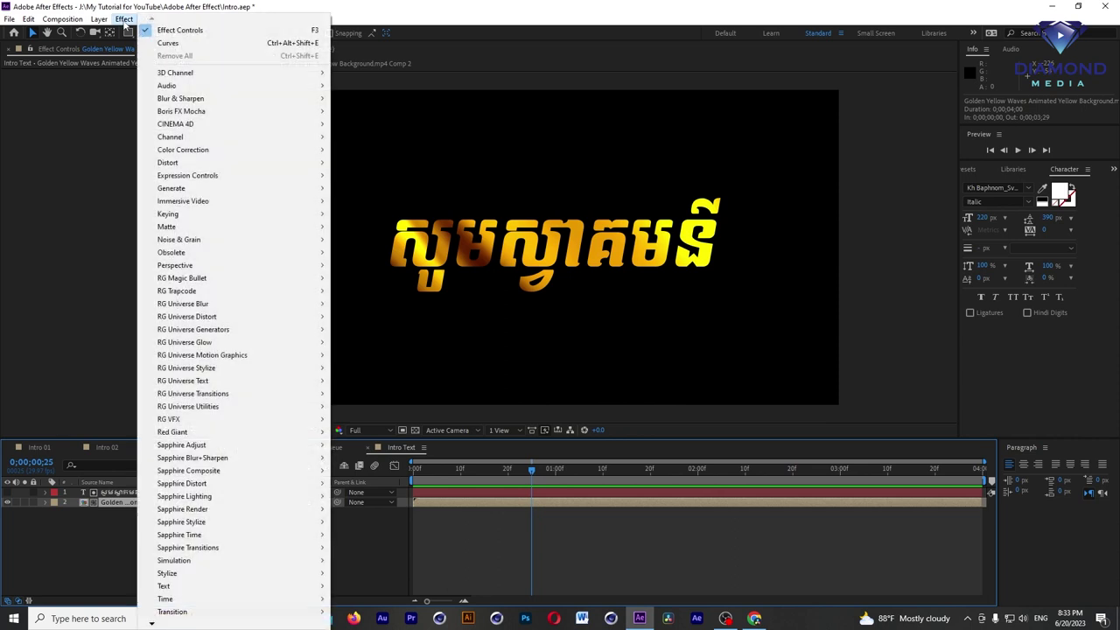
mouse_move(189, 166)
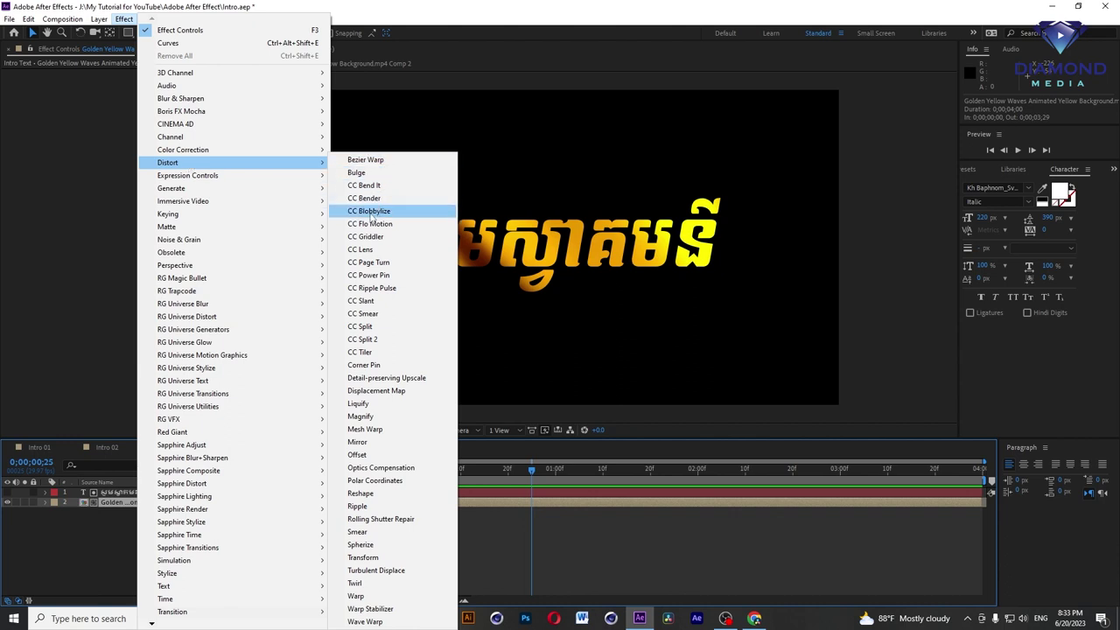
click(370, 212)
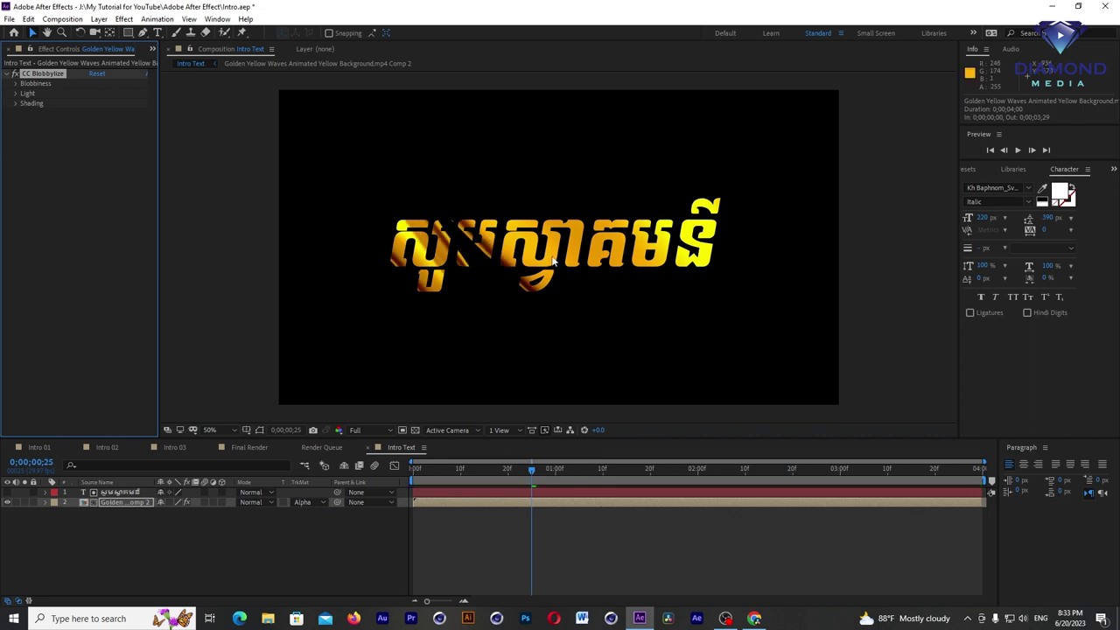
drag(537, 482, 447, 473)
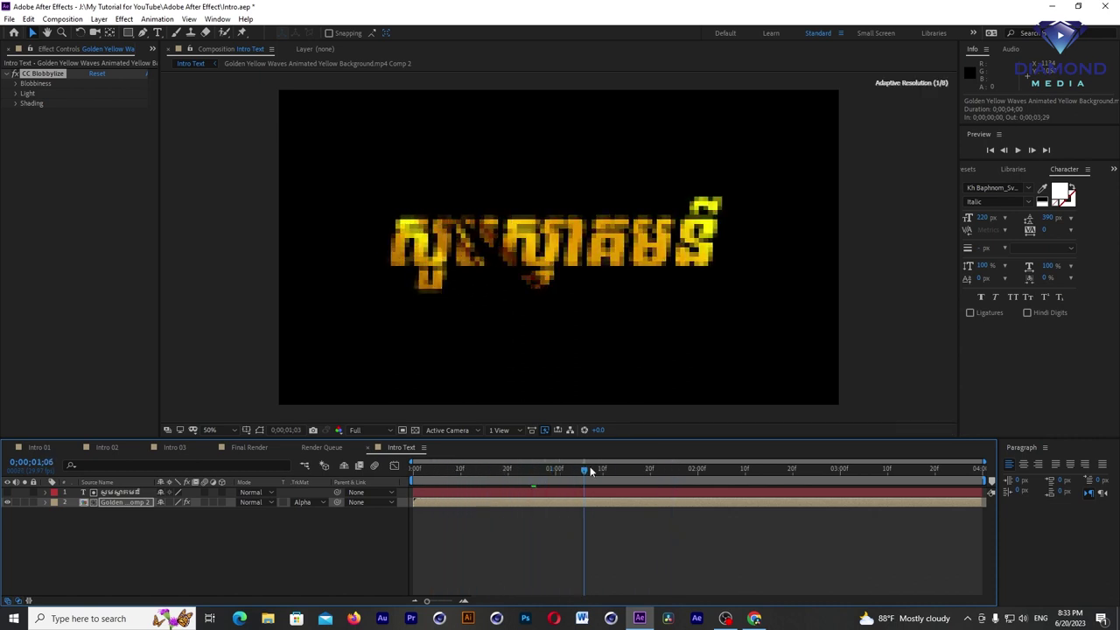
drag(447, 472, 622, 473)
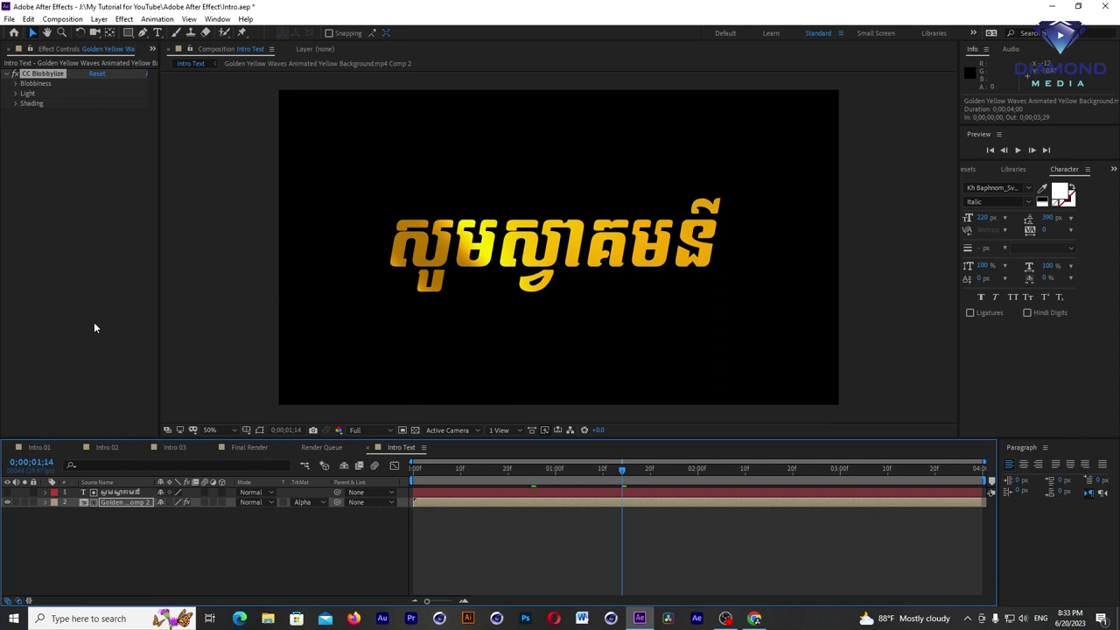
Step: Set CC Blobbylize's Blob Layer to the Khmer text layer (layer 1) and preview at 100% zoom
click(16, 83)
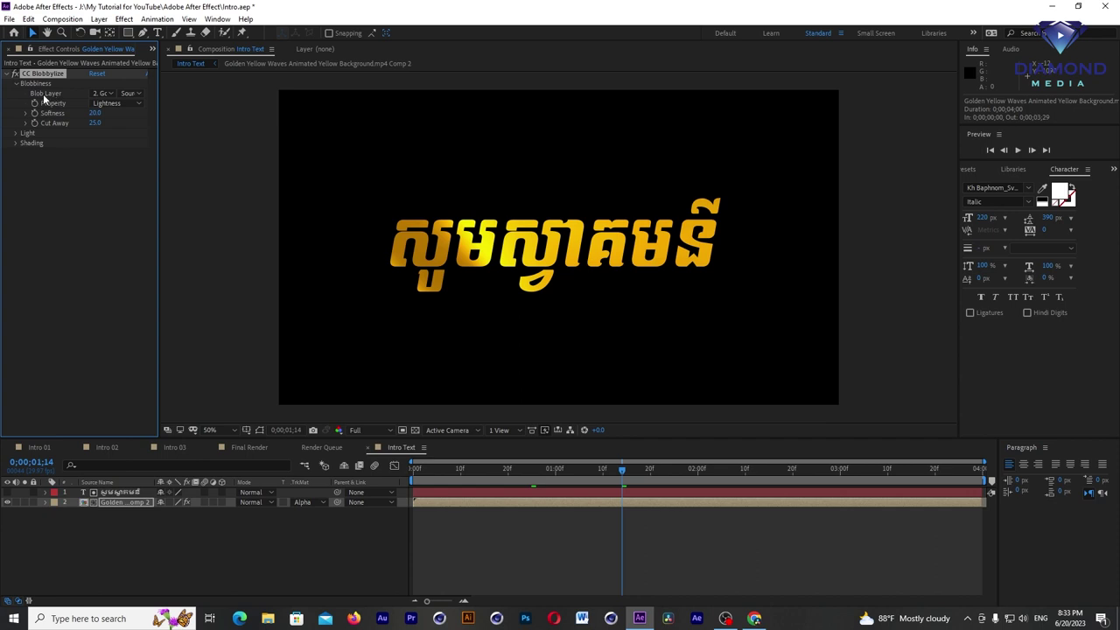
click(103, 93)
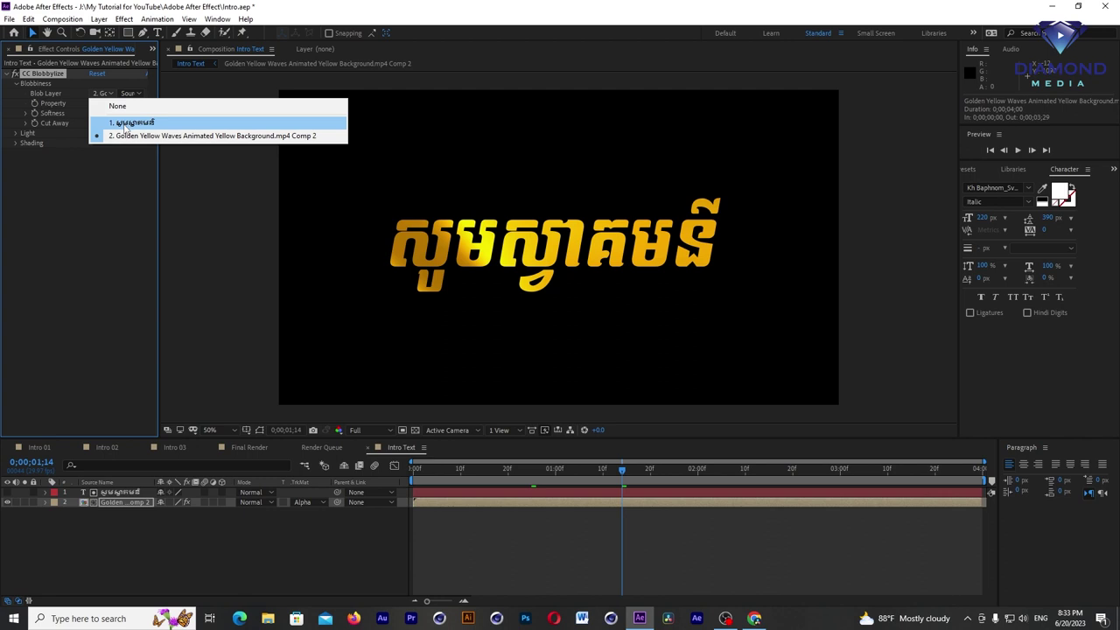
click(125, 123)
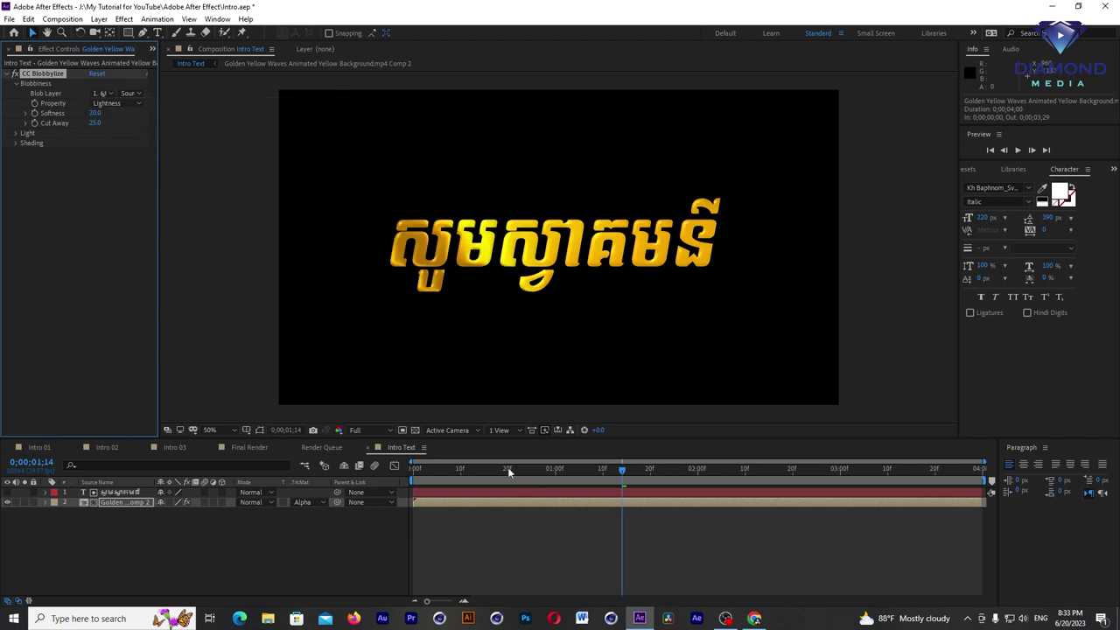
key(space)
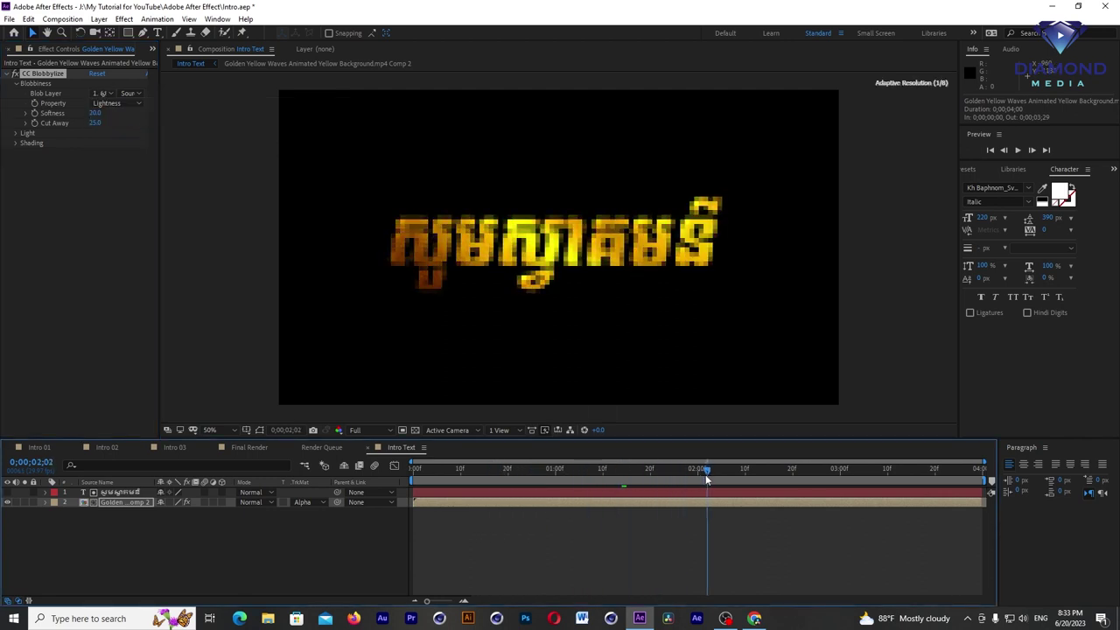
key(slash)
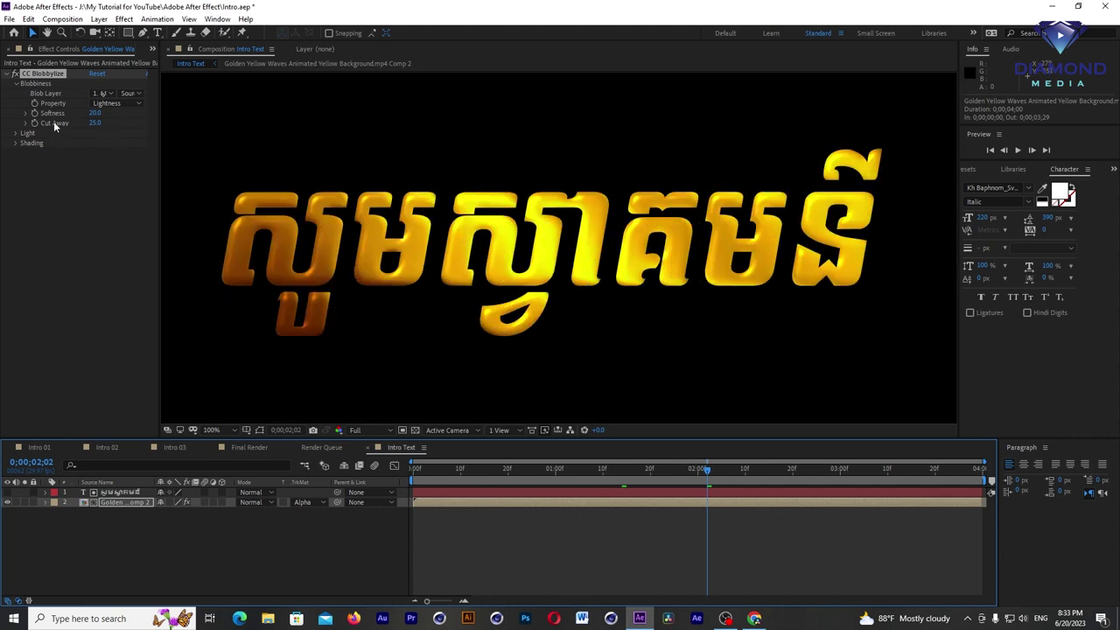
Step: Tune Blobbiness to Softness 22.4 and Cut Away 34, then return the viewer to 50%
drag(95, 123, 464, 245)
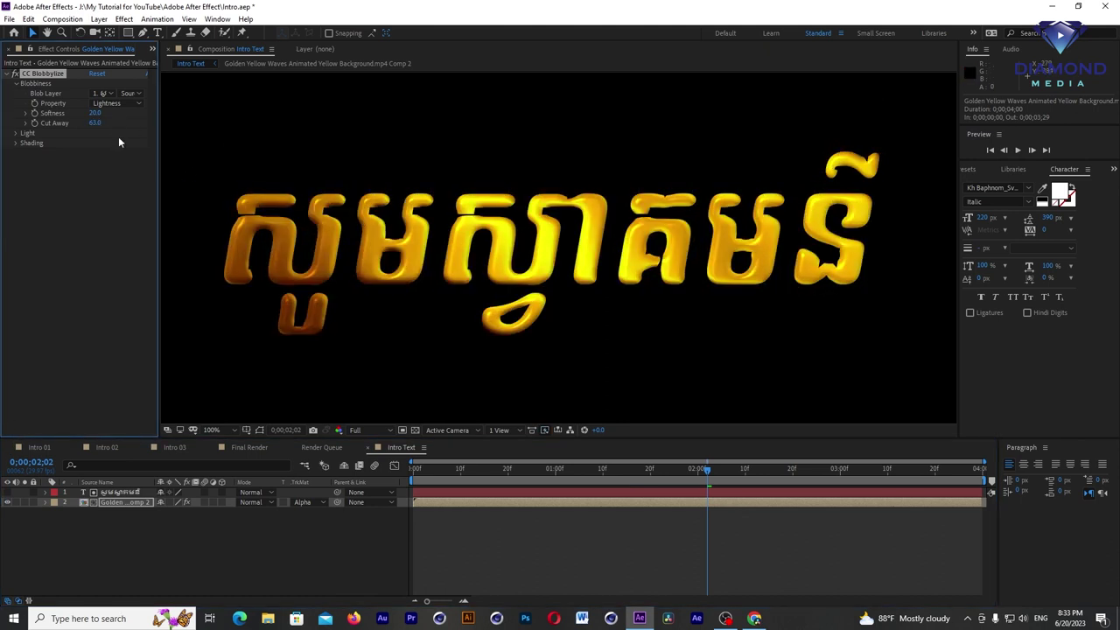
drag(95, 114, 111, 114)
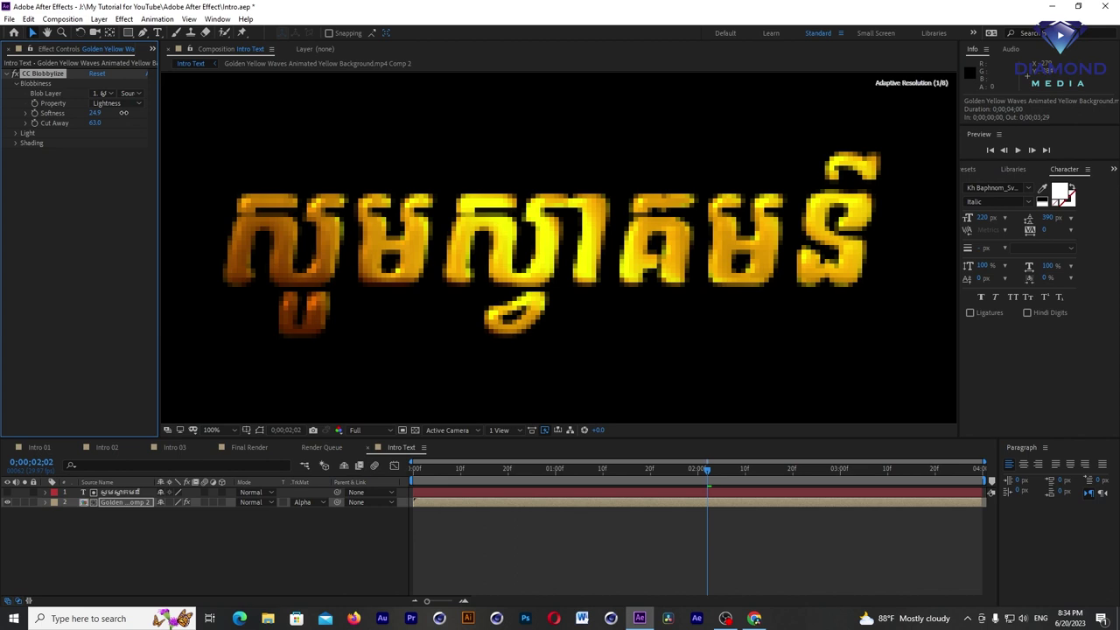
drag(96, 123, 74, 125)
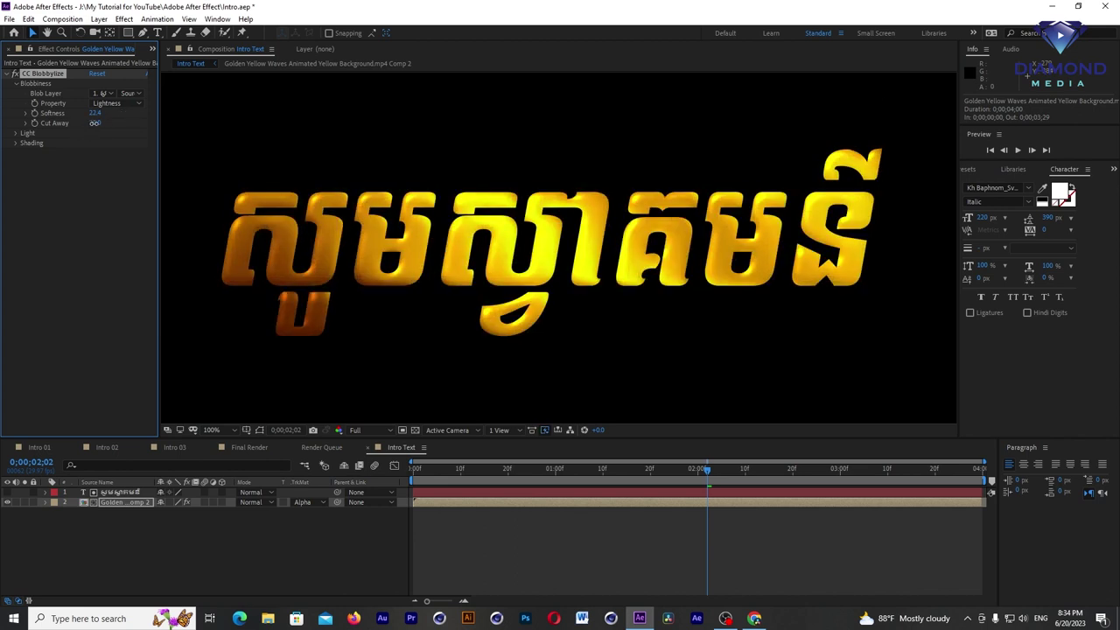
drag(91, 124, 100, 123)
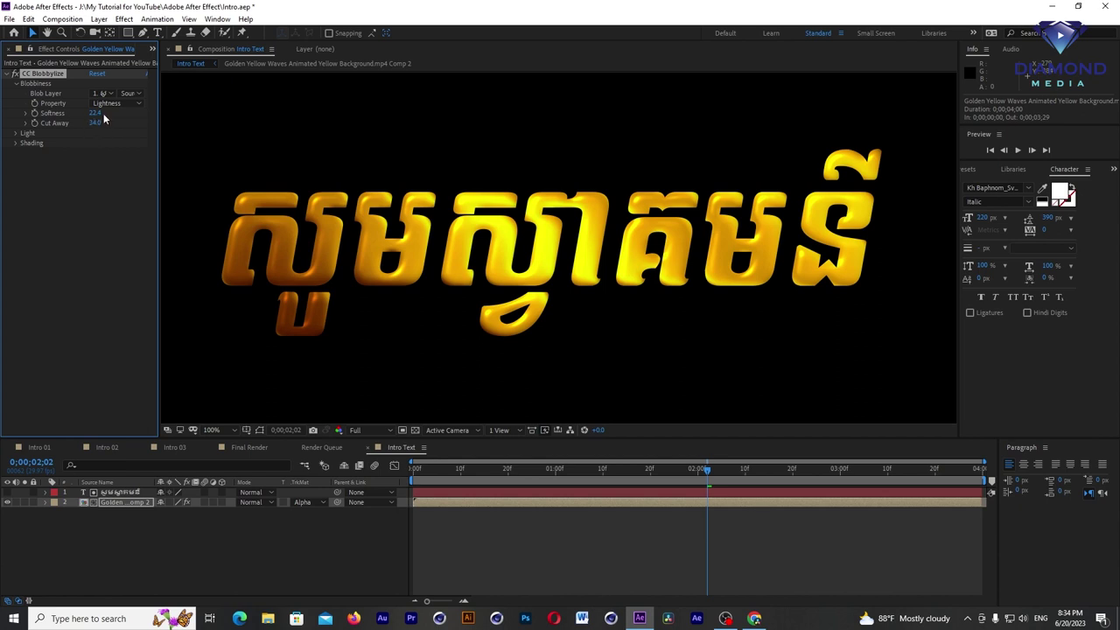
key(comma)
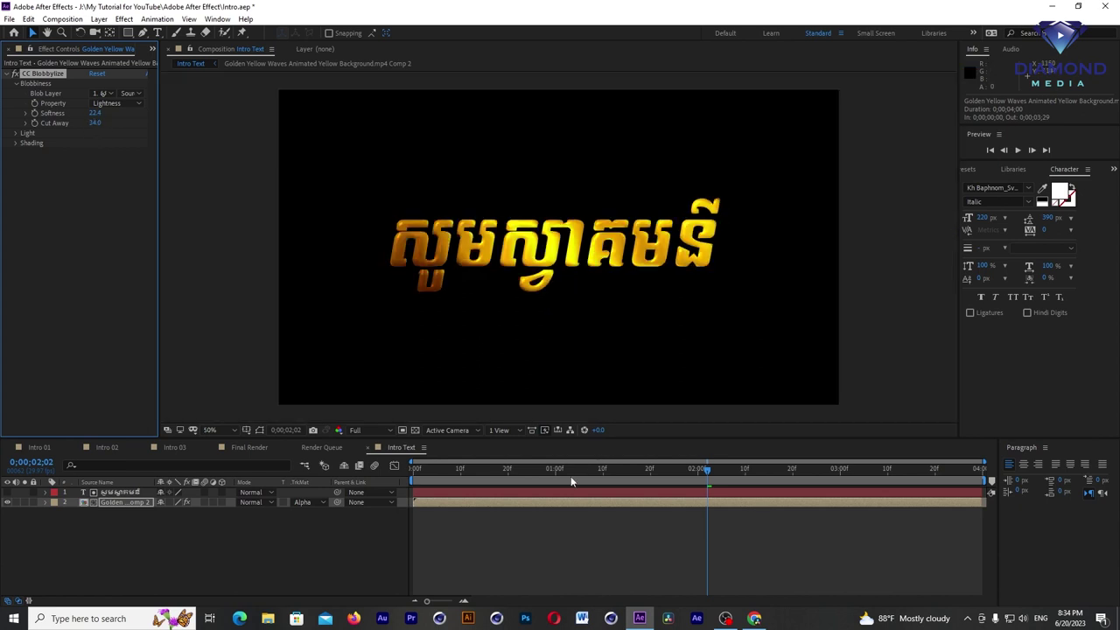
Step: Preview the embossed title between 1;06 and 2;10, then switch to the Intro 01 composition
drag(629, 470, 746, 469)
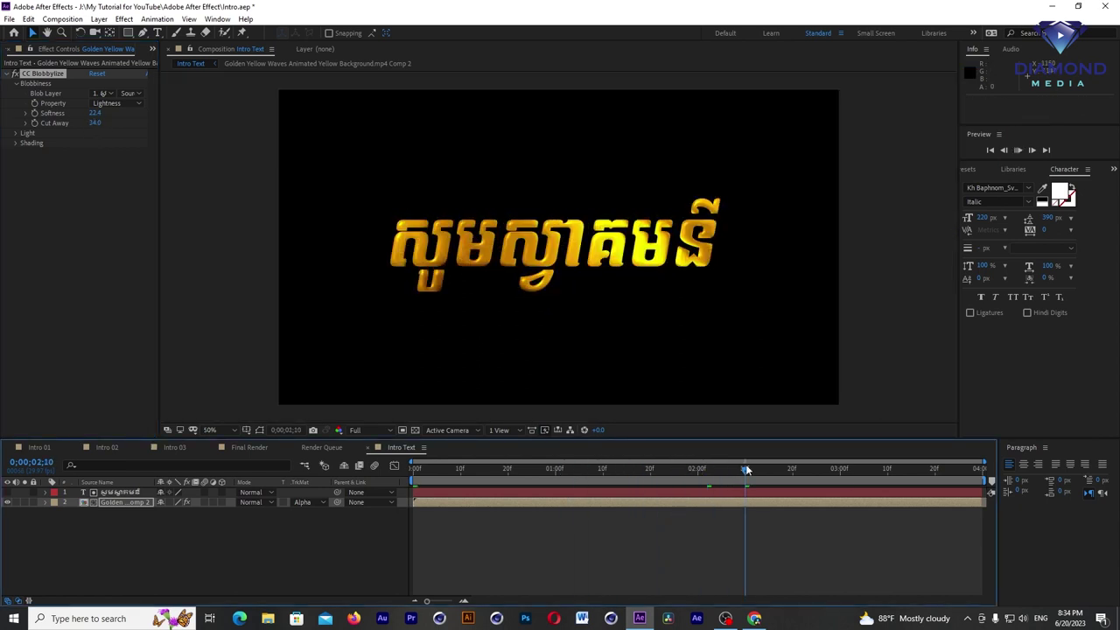
key(space)
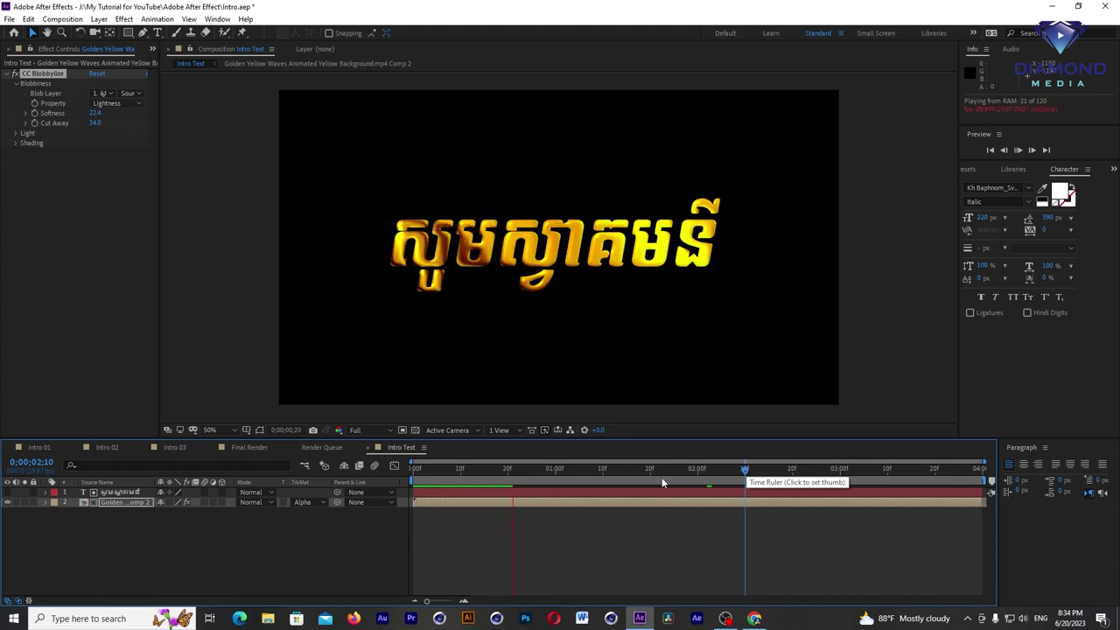
click(583, 479)
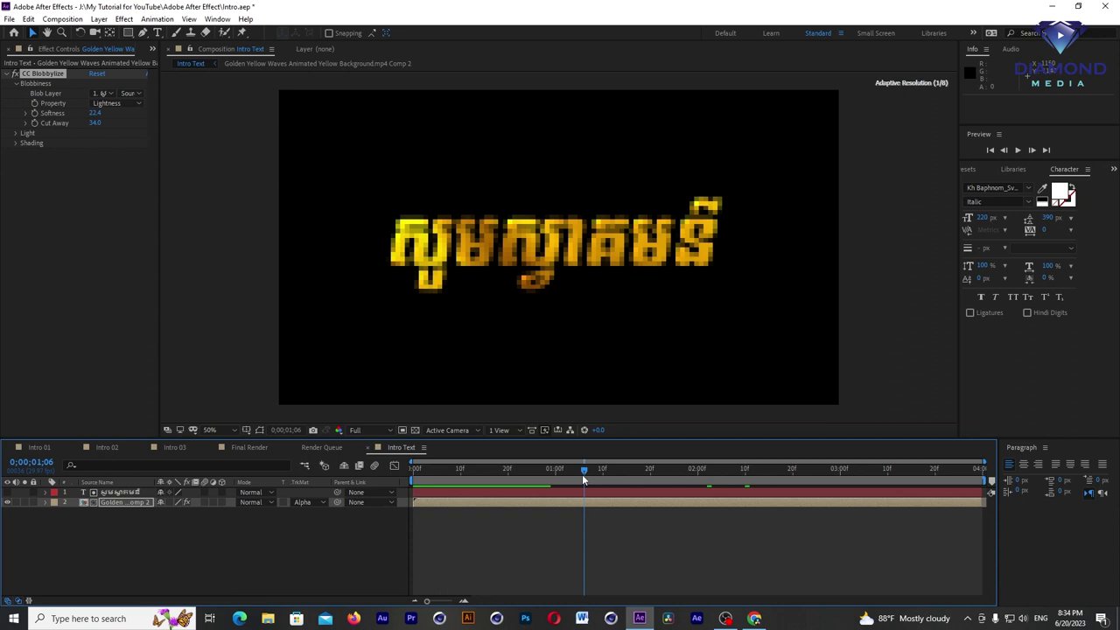
drag(584, 479, 697, 480)
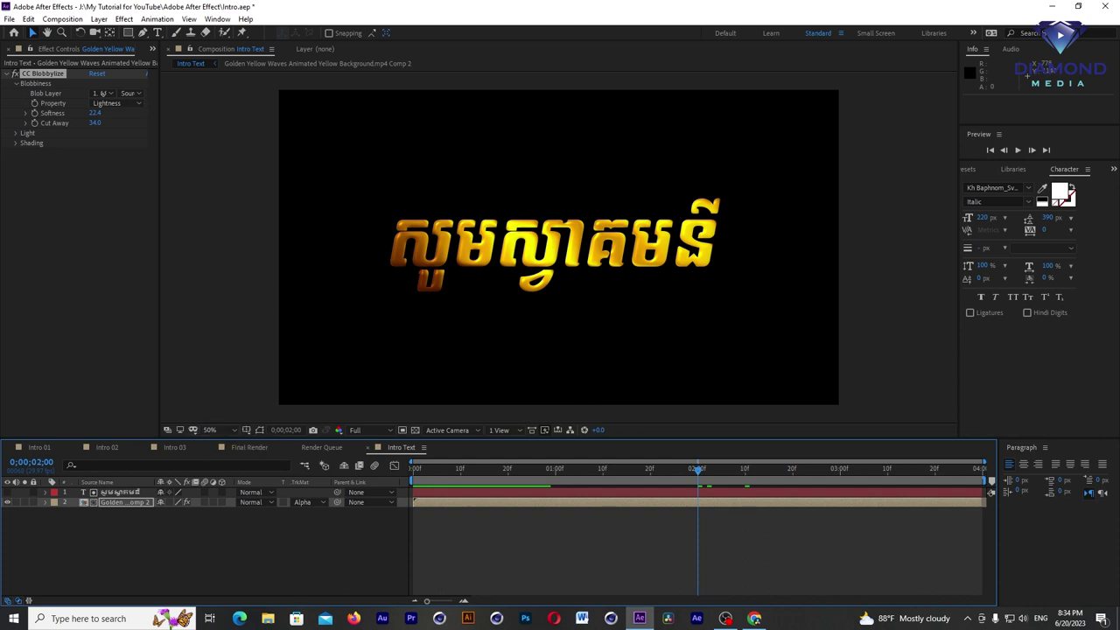
click(35, 448)
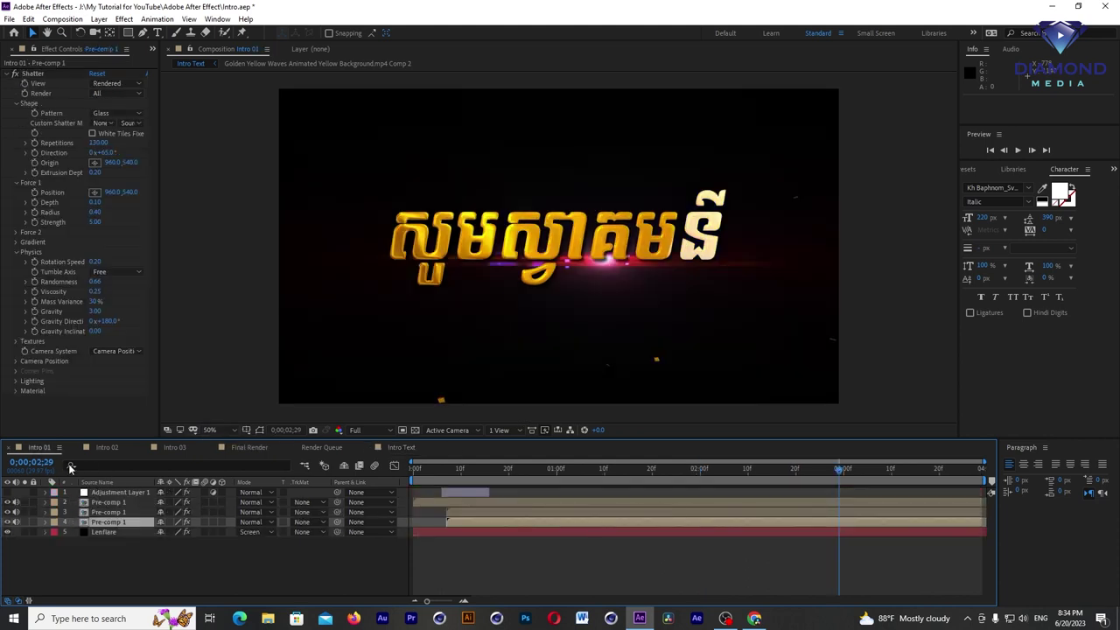
Step: Hide layer 3 Pre-comp 1 in Intro 01, preview from the start, and return to Intro Text
drag(473, 476, 729, 481)
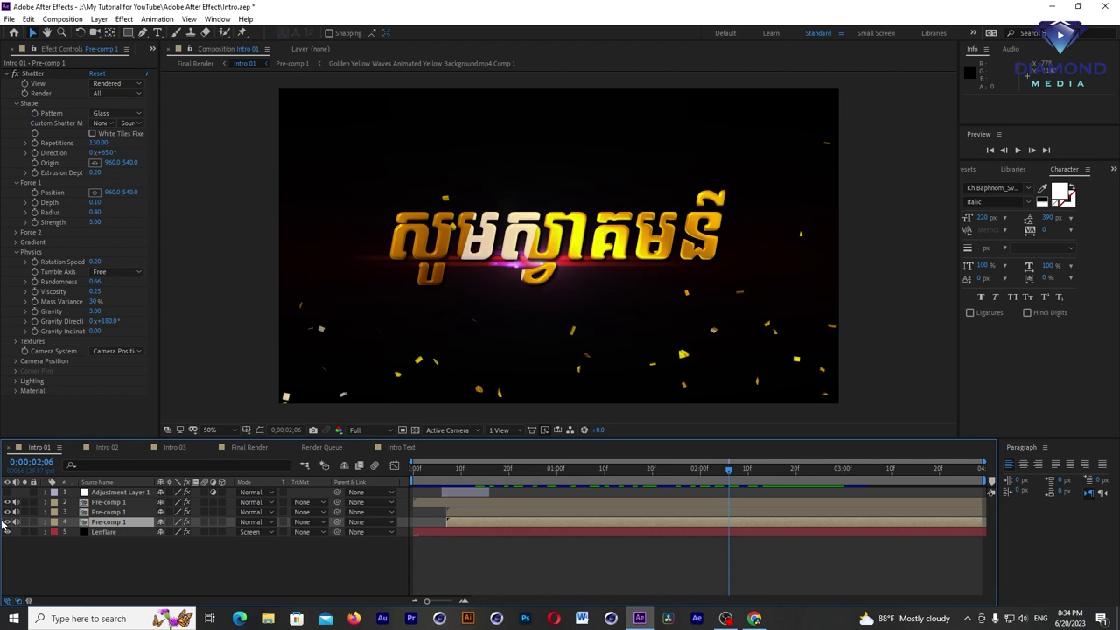
click(7, 511)
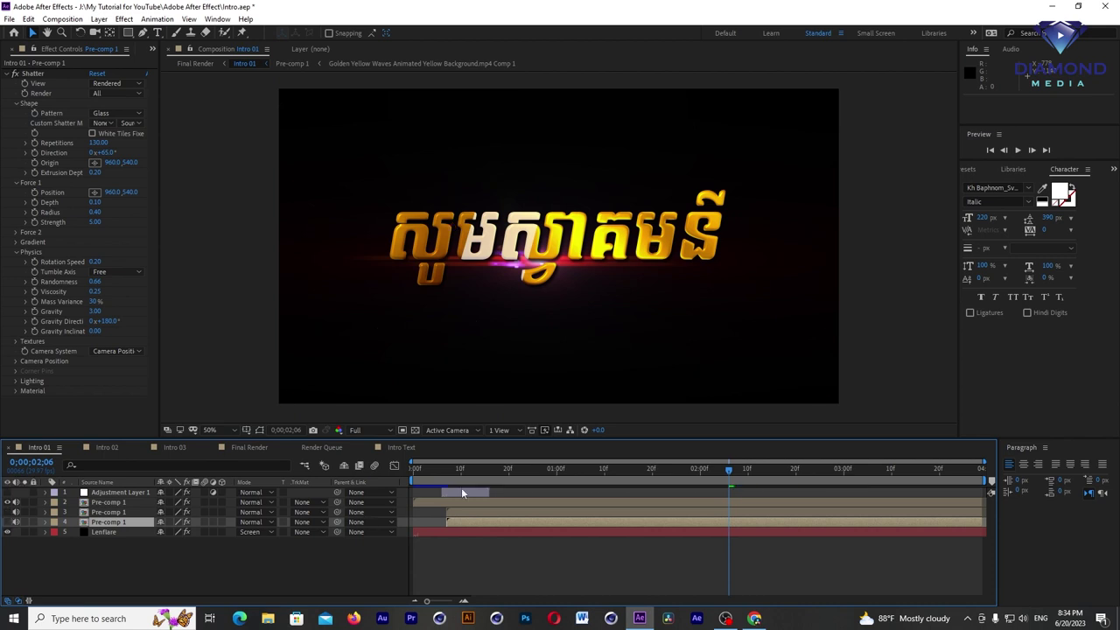
key(Home)
key(space)
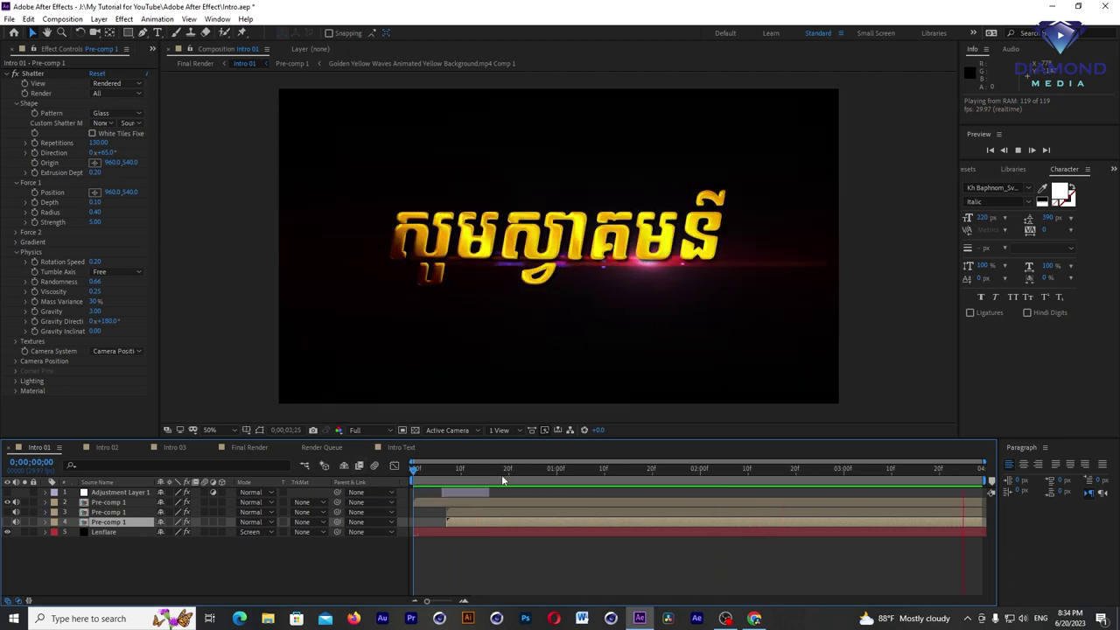
click(502, 475)
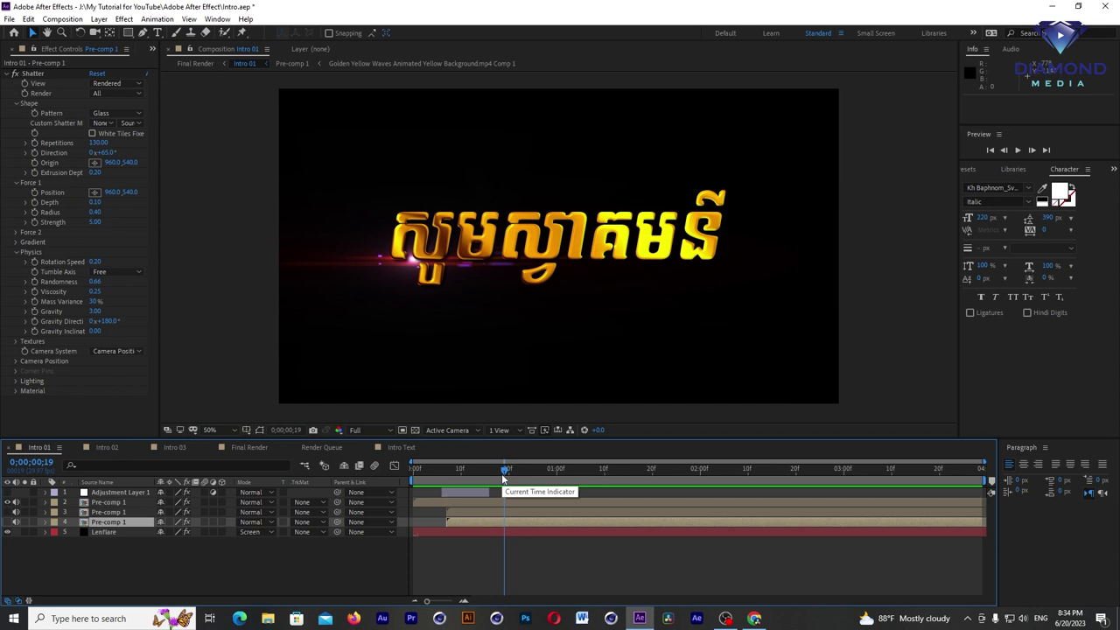
click(400, 447)
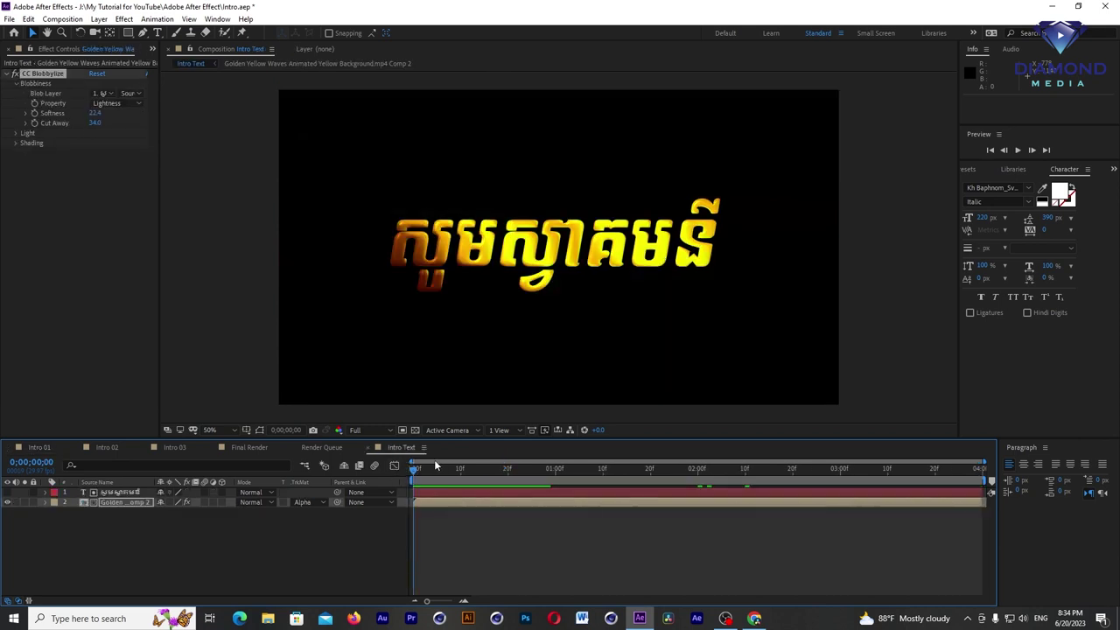
Step: Duplicate the Khmer text layer with Edit > Duplicate and hide the original layer 2
key(space)
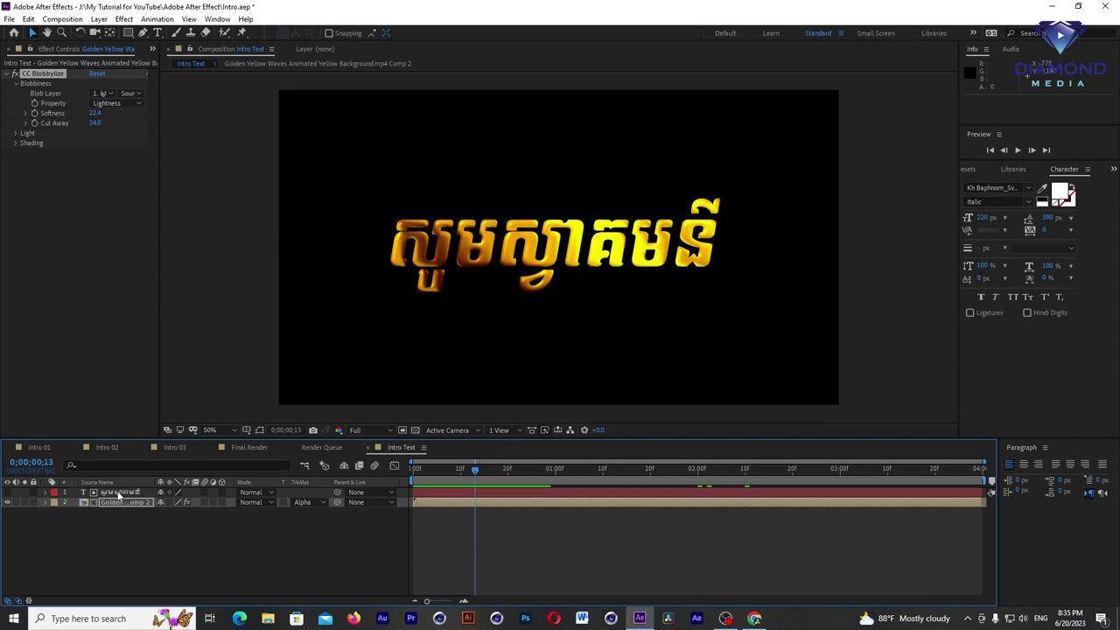
click(118, 493)
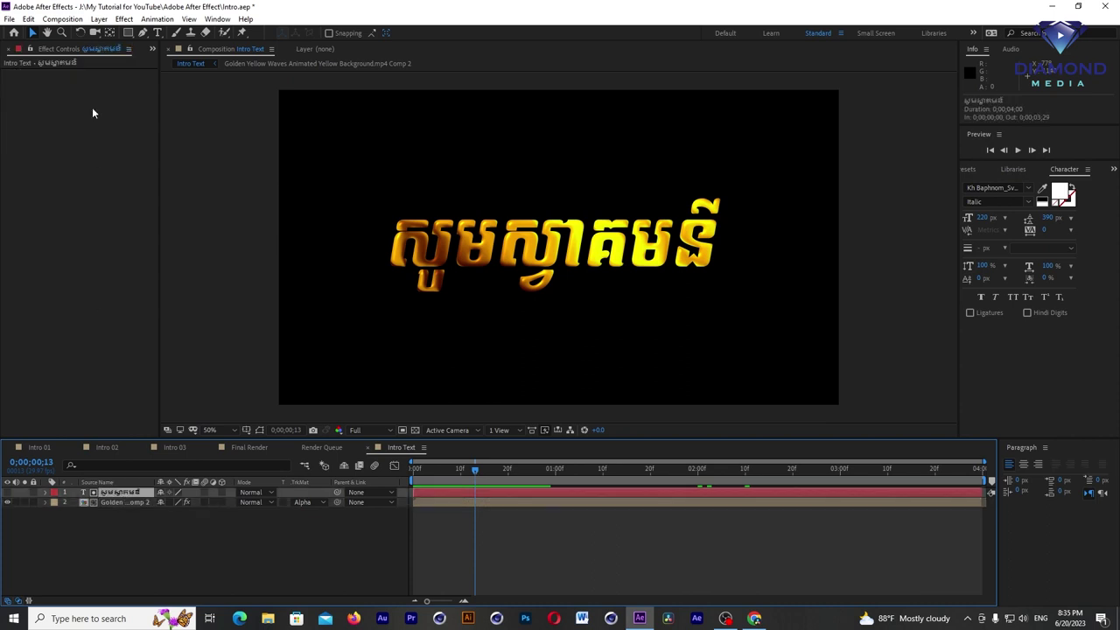
click(28, 19)
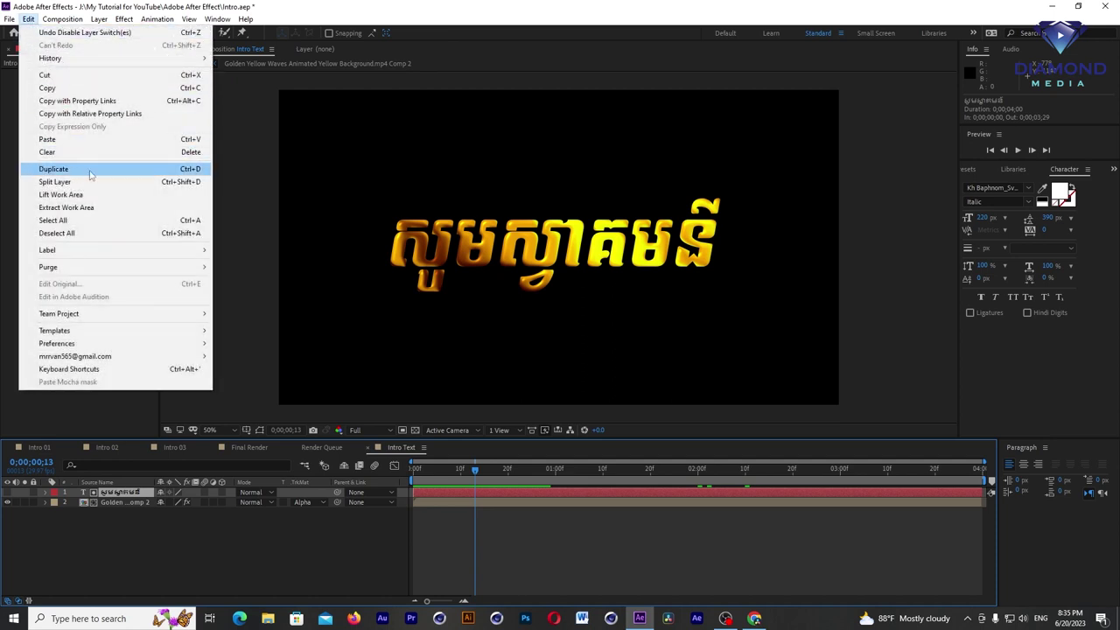
click(90, 173)
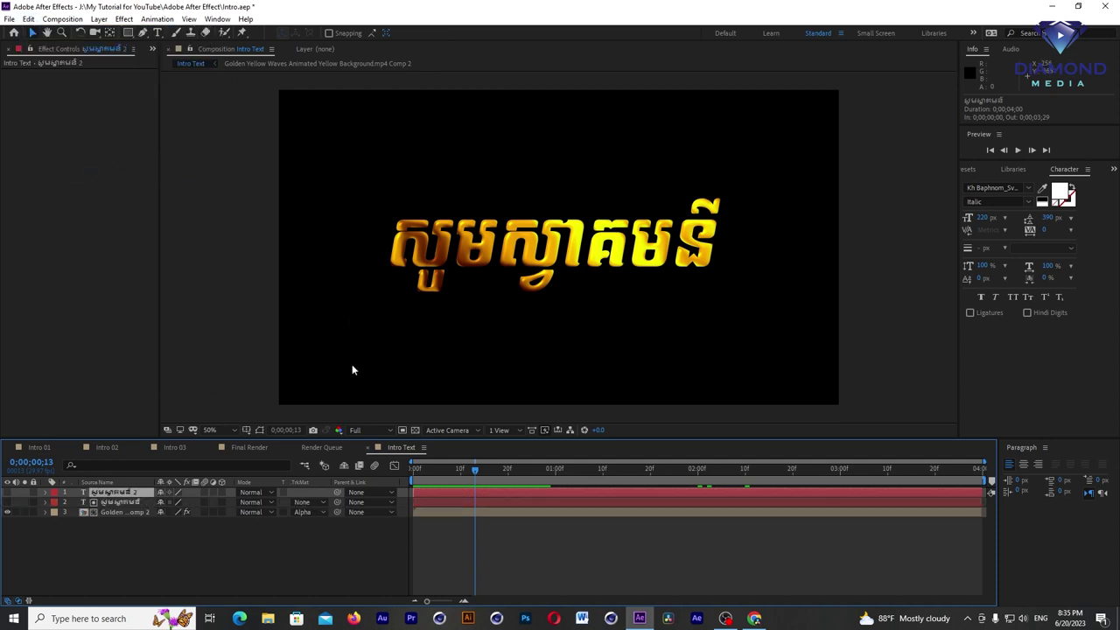
click(8, 500)
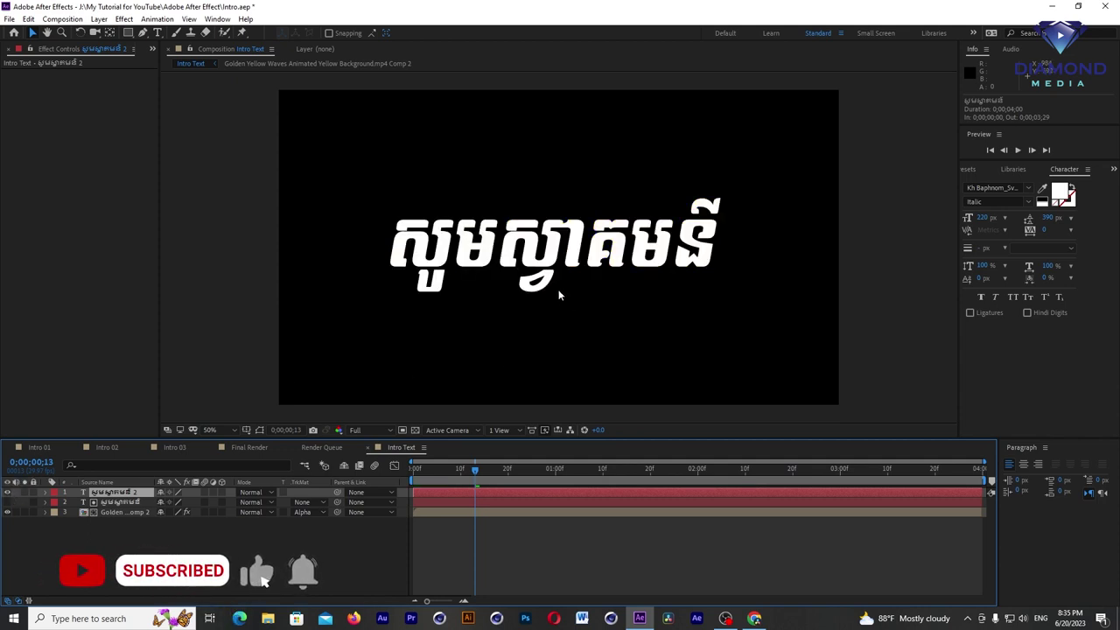
click(142, 33)
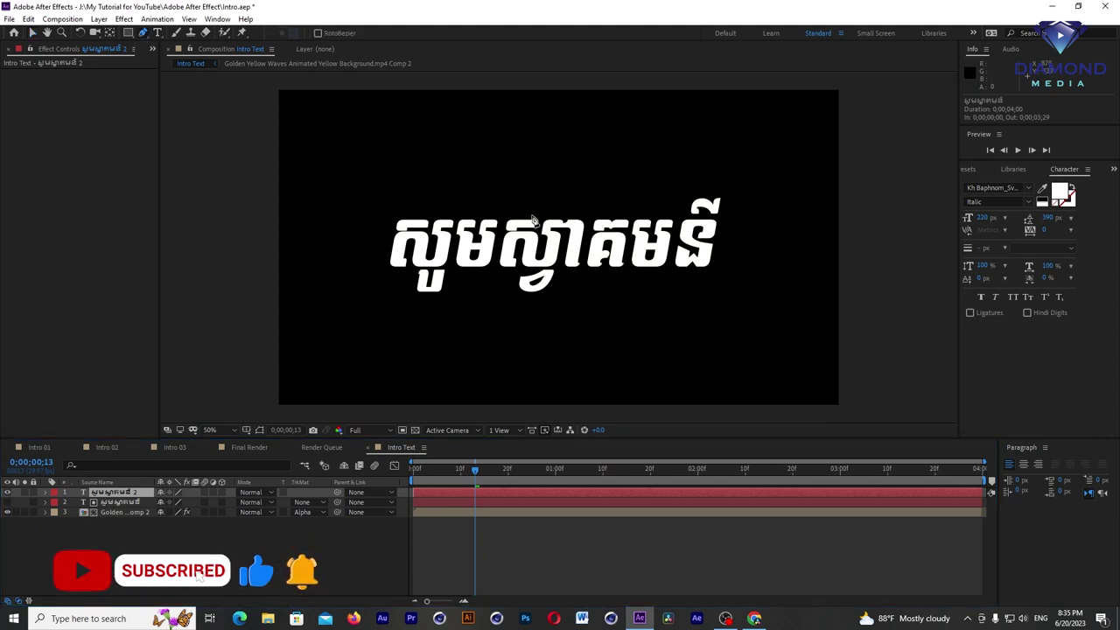
Step: Draw a closed four-point slanted mask strip across the middle letters of the white text copy
click(492, 171)
click(438, 345)
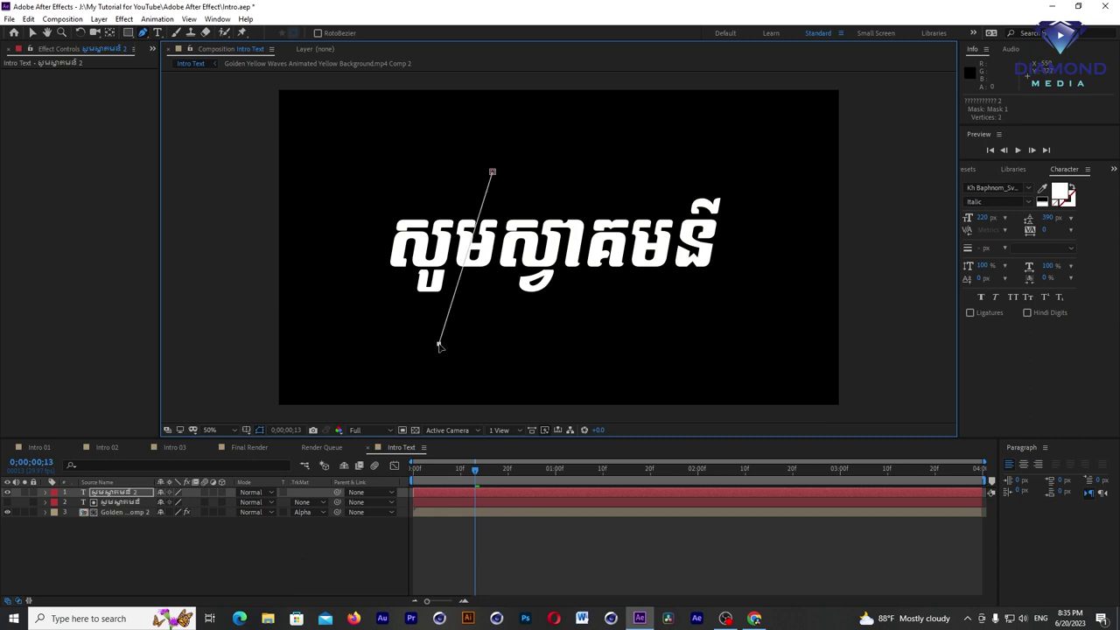
key(ctrl+z)
click(461, 336)
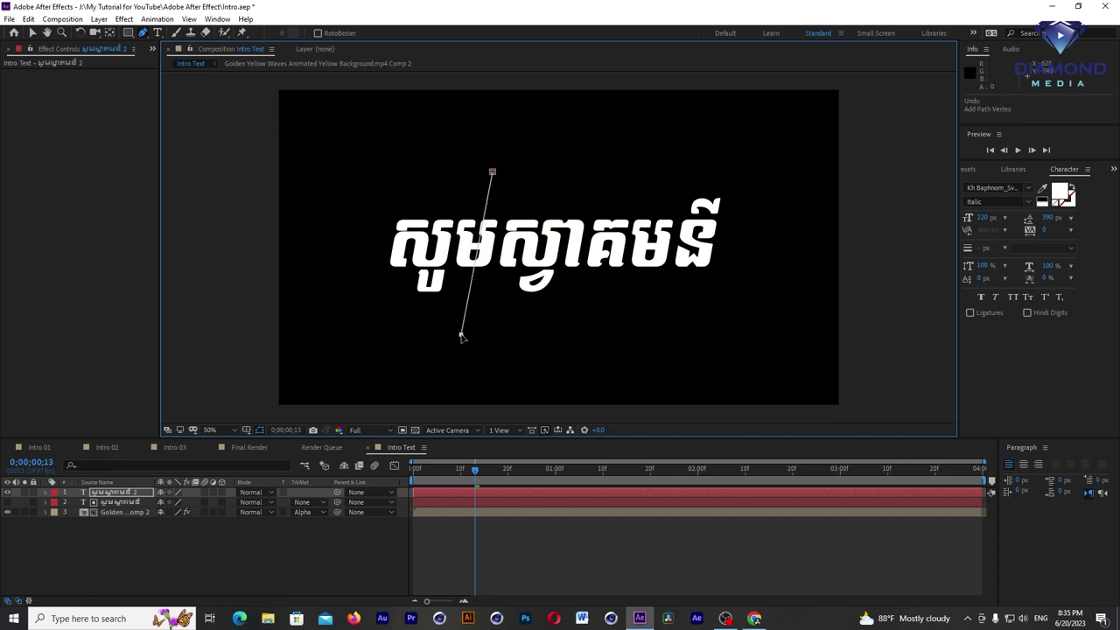
click(516, 334)
click(547, 178)
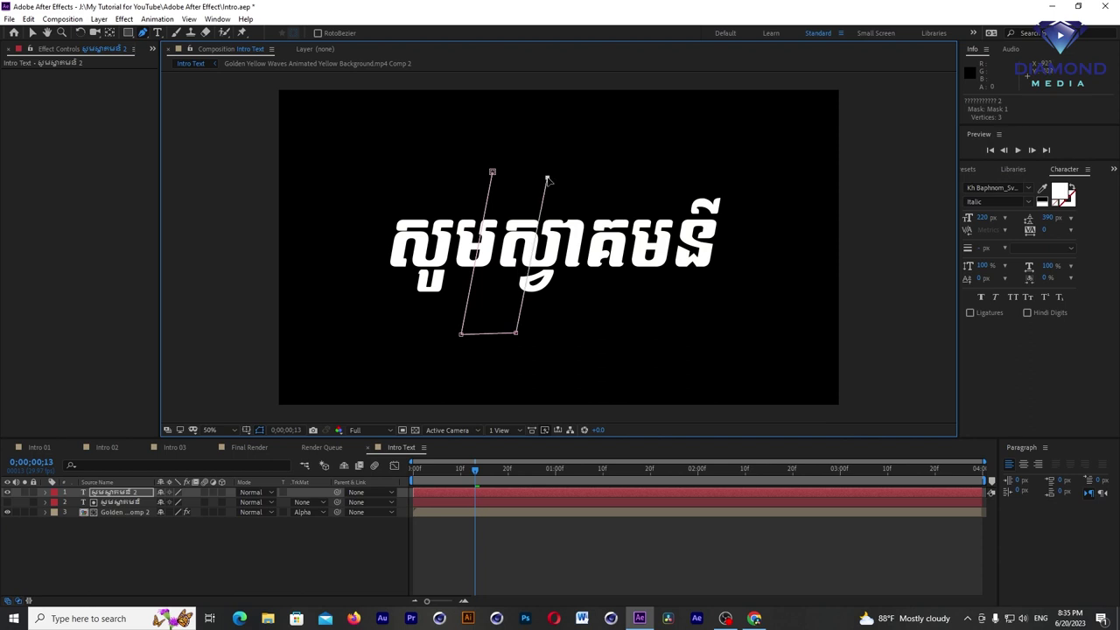
click(492, 172)
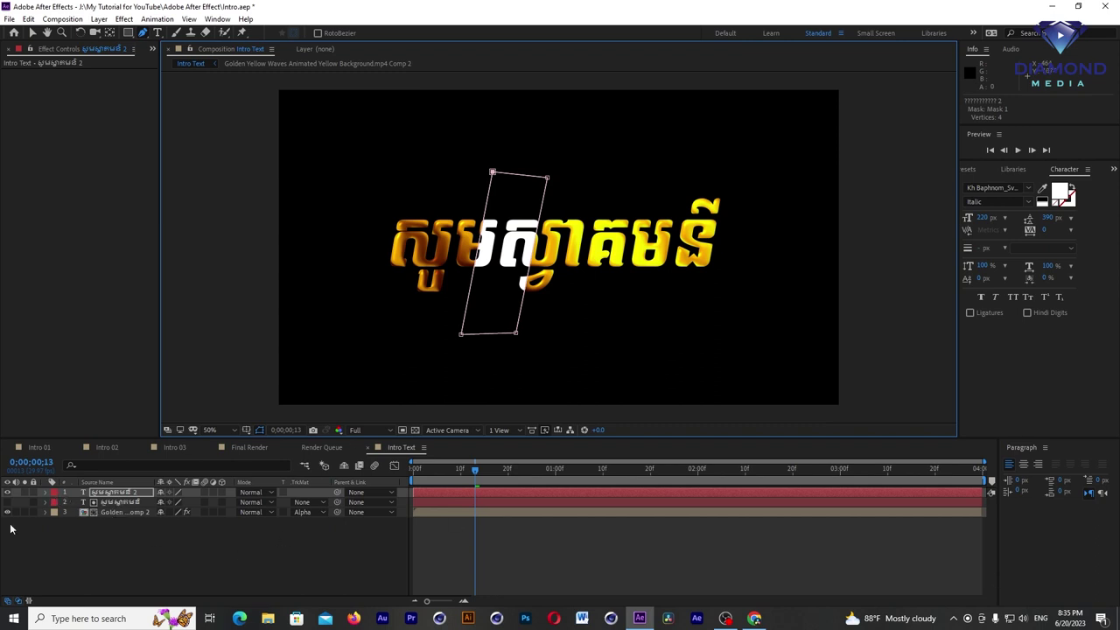
Step: Reveal layer 1's Mask 1 properties and enable the Mask Path stopwatch
click(45, 493)
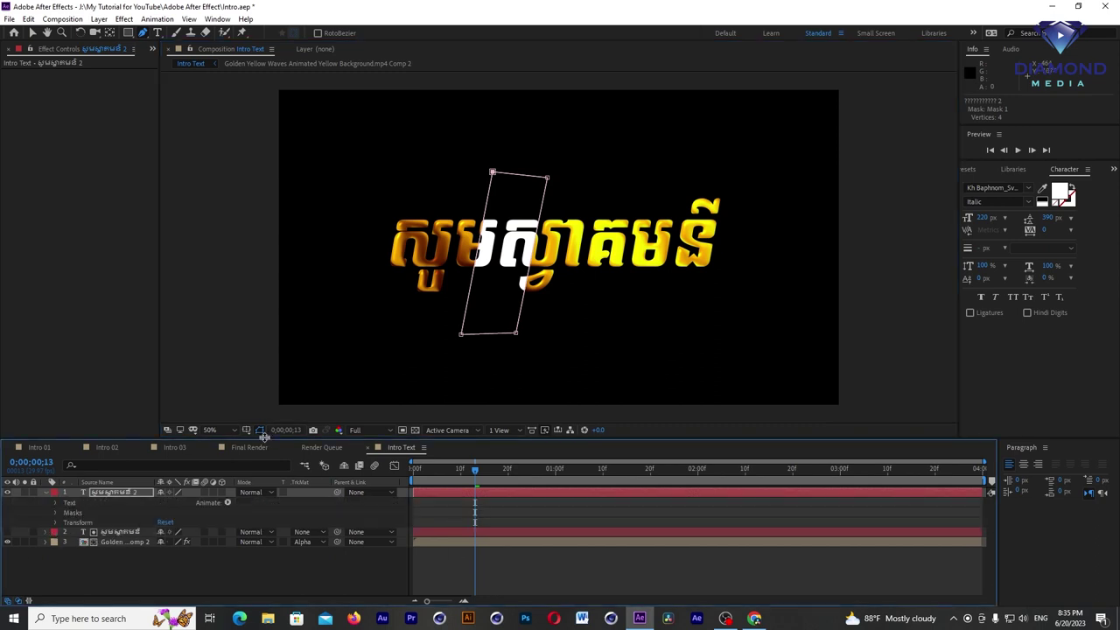
drag(265, 437, 265, 382)
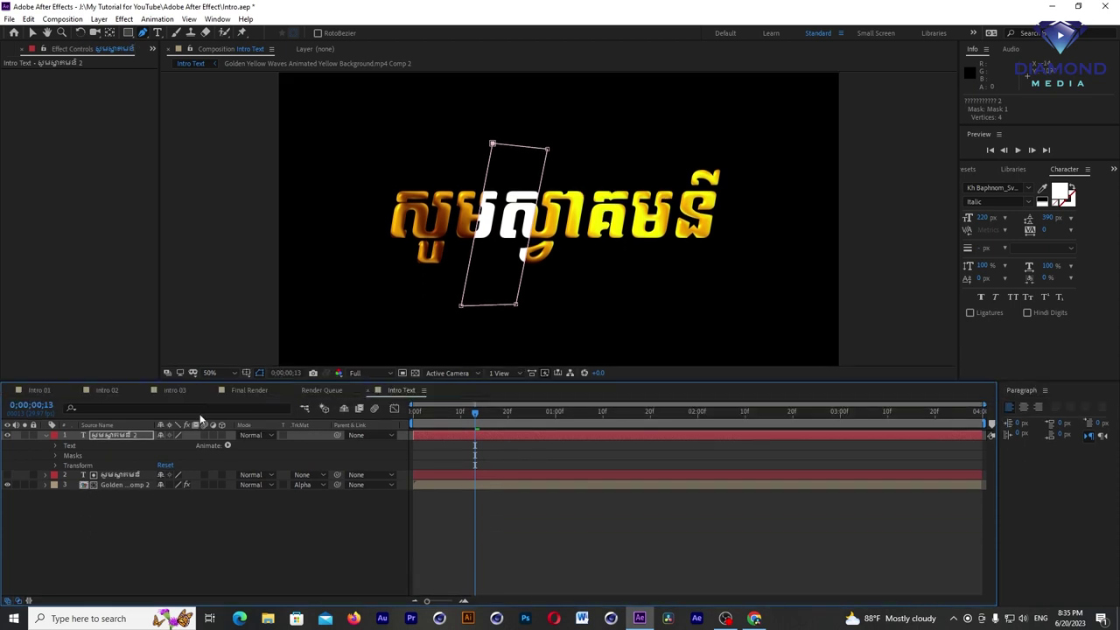
click(55, 456)
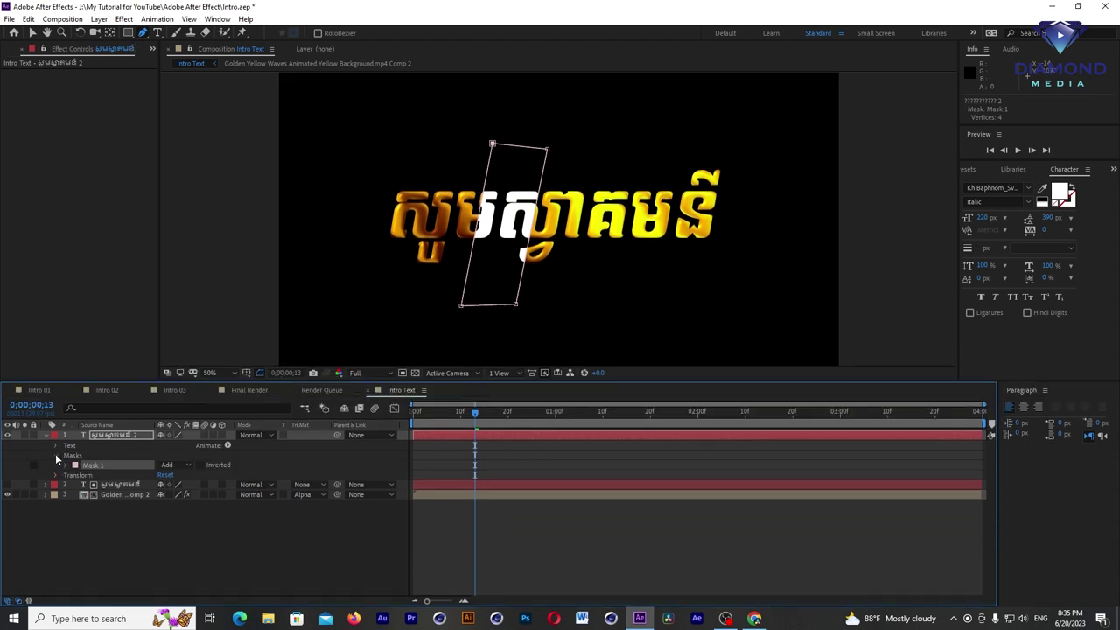
click(69, 465)
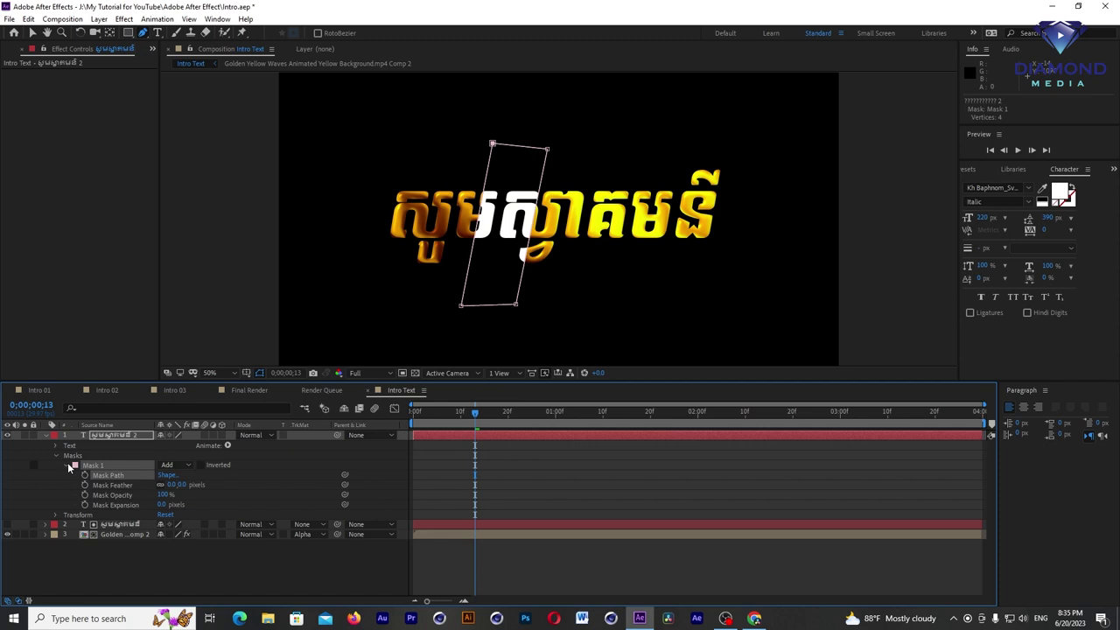
click(85, 475)
Step: Move the whole mask left of the Khmer title for the sweep's starting keyframe
click(32, 35)
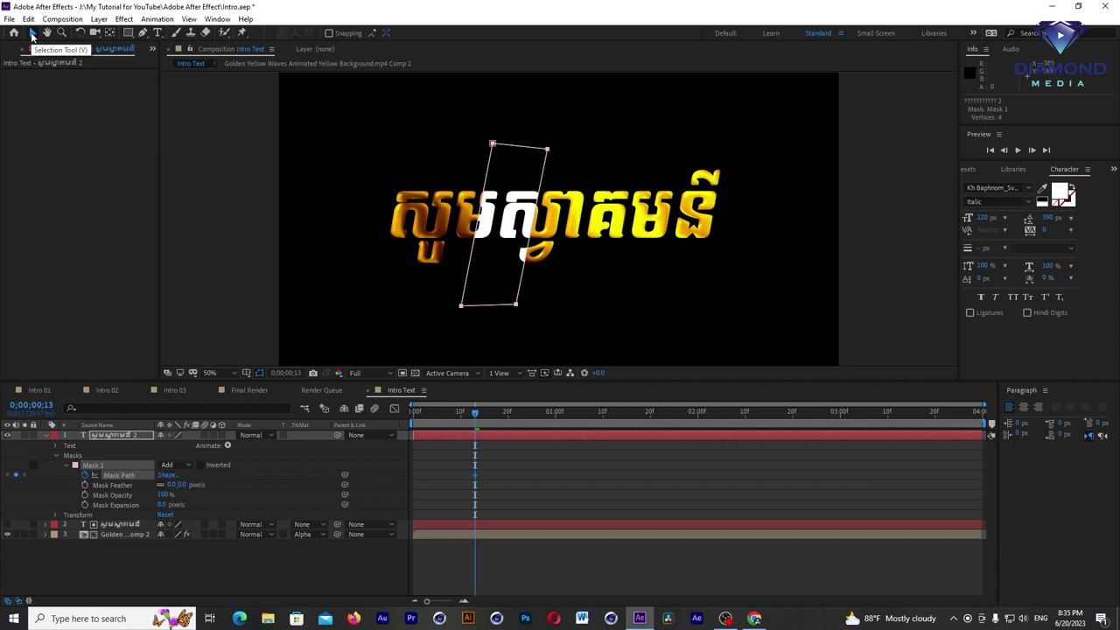
click(493, 144)
double_click(492, 144)
drag(513, 193, 348, 191)
click(487, 423)
Step: Later in time, move the mask past the title's right end and scrub back to check the shine
drag(480, 423, 817, 431)
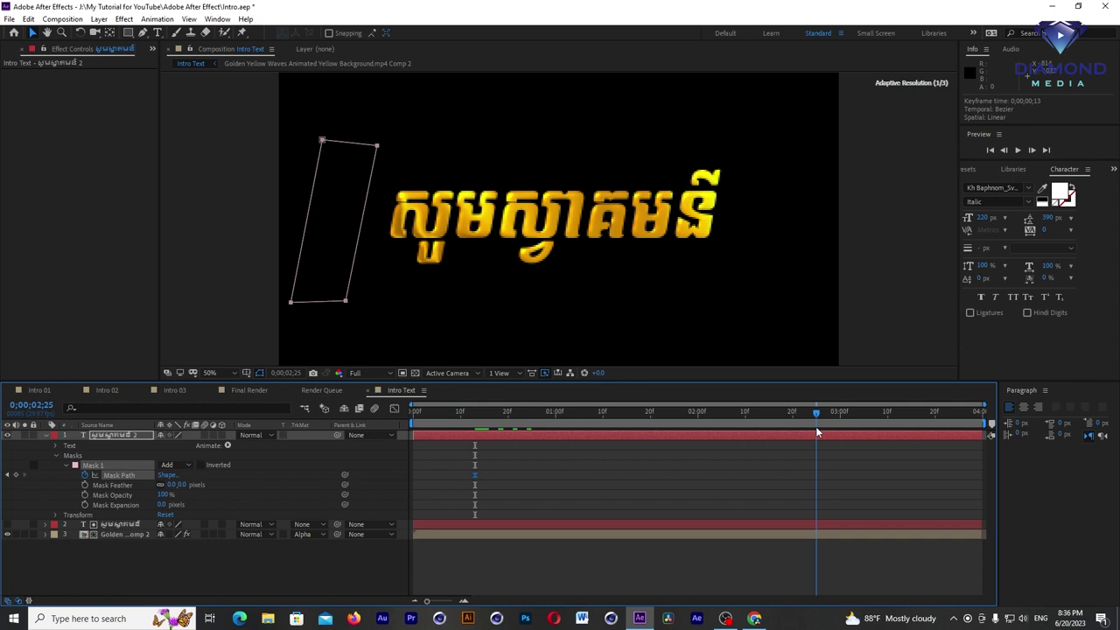
double_click(377, 147)
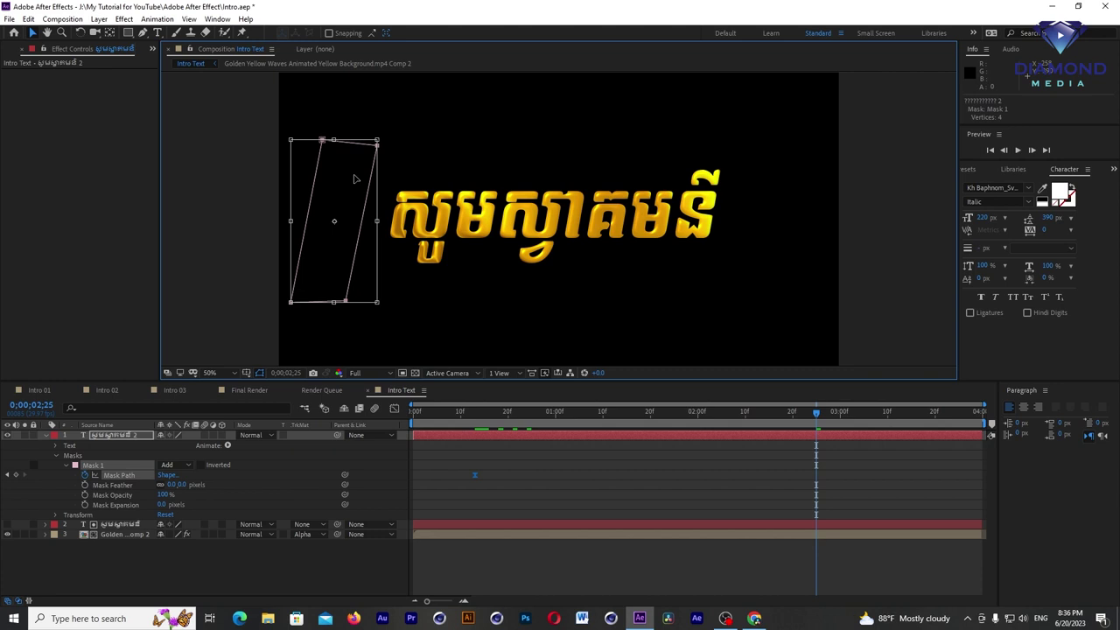
drag(354, 179, 787, 183)
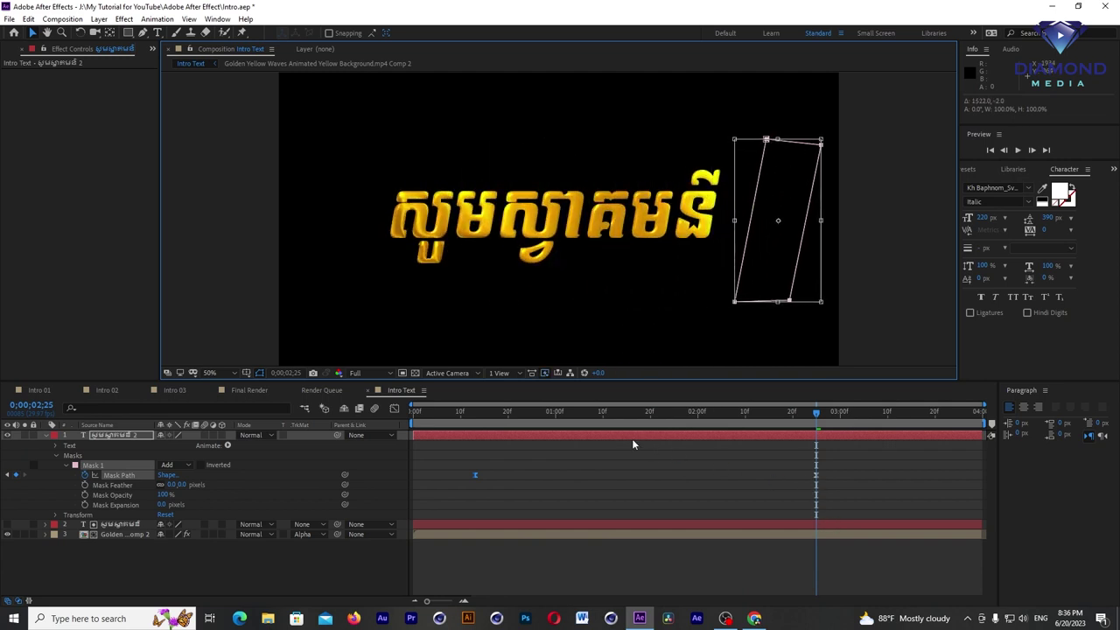
drag(582, 417, 650, 417)
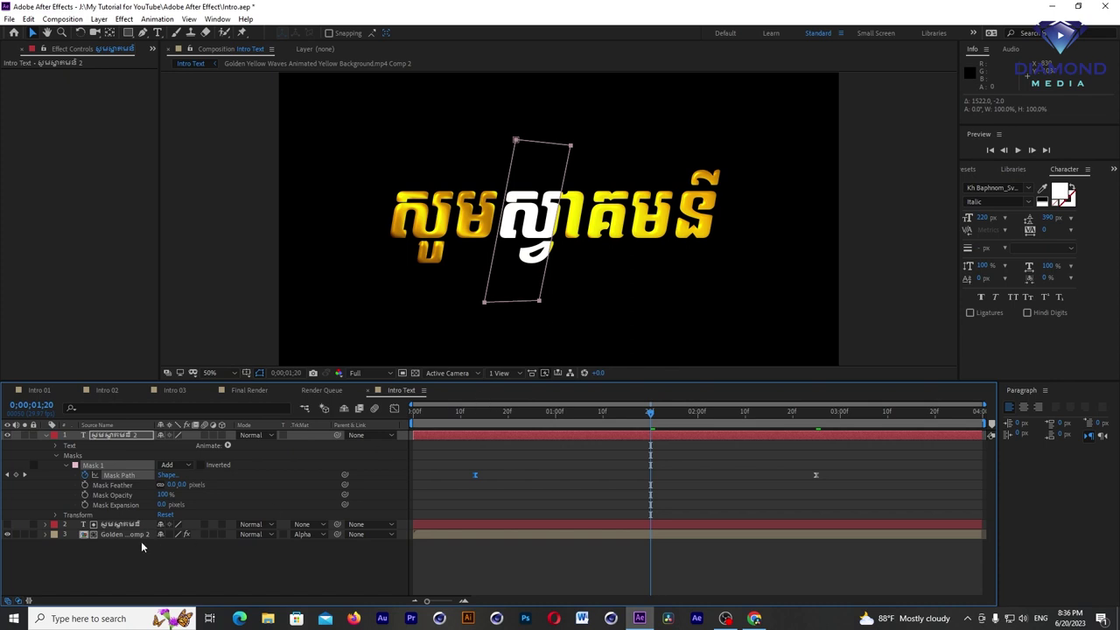
click(56, 515)
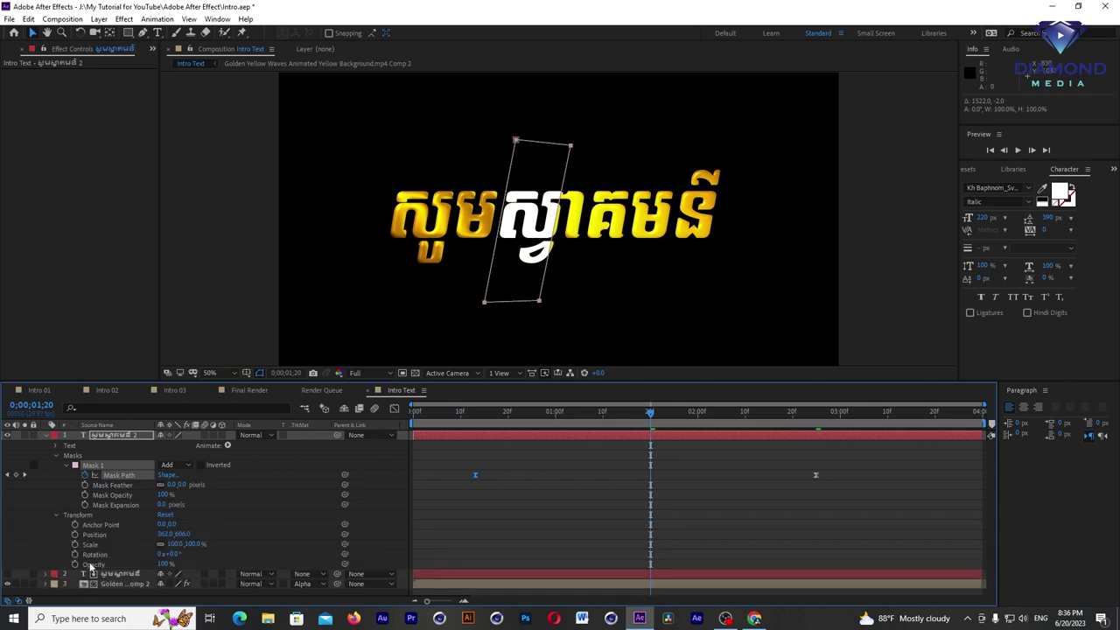
Step: Lower the shine layer's opacity to 47% and move the first Mask Path keyframe later
drag(163, 564, 130, 571)
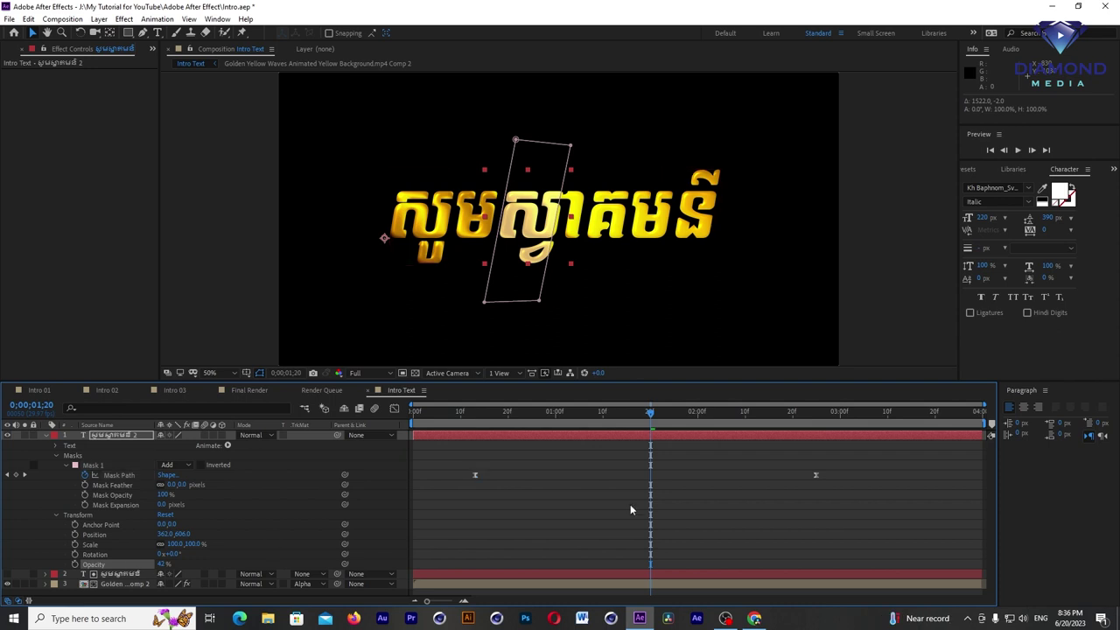
key(space)
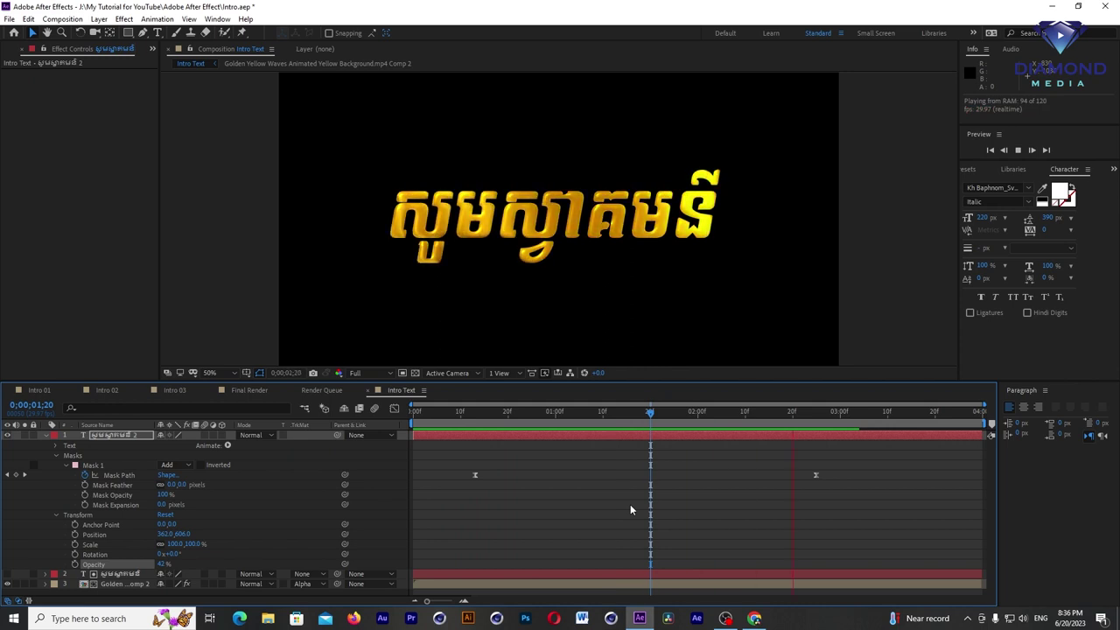
drag(475, 475, 546, 475)
drag(480, 427, 413, 427)
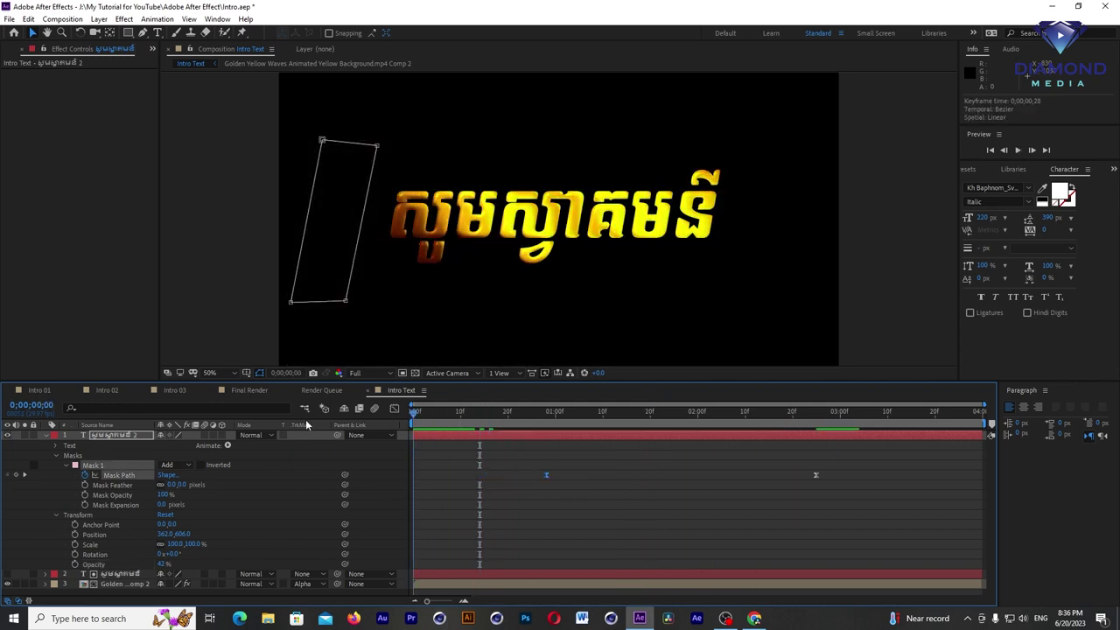
key(space)
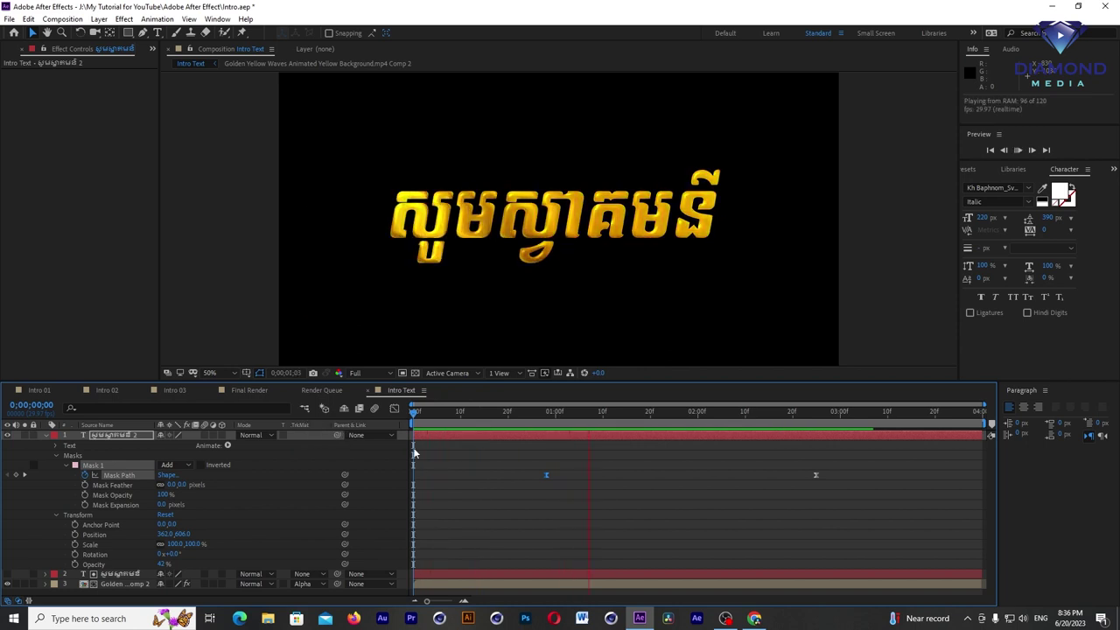
click(693, 418)
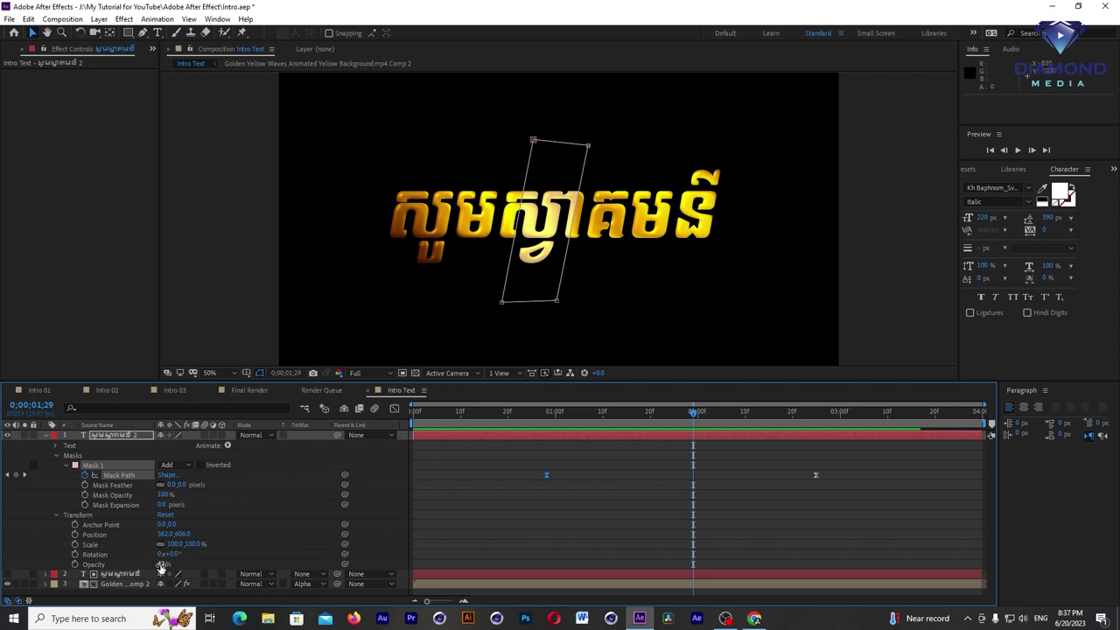
Step: Raise the shine opacity to 67%, preview, and switch to the Intro 01 composition
drag(164, 565, 186, 564)
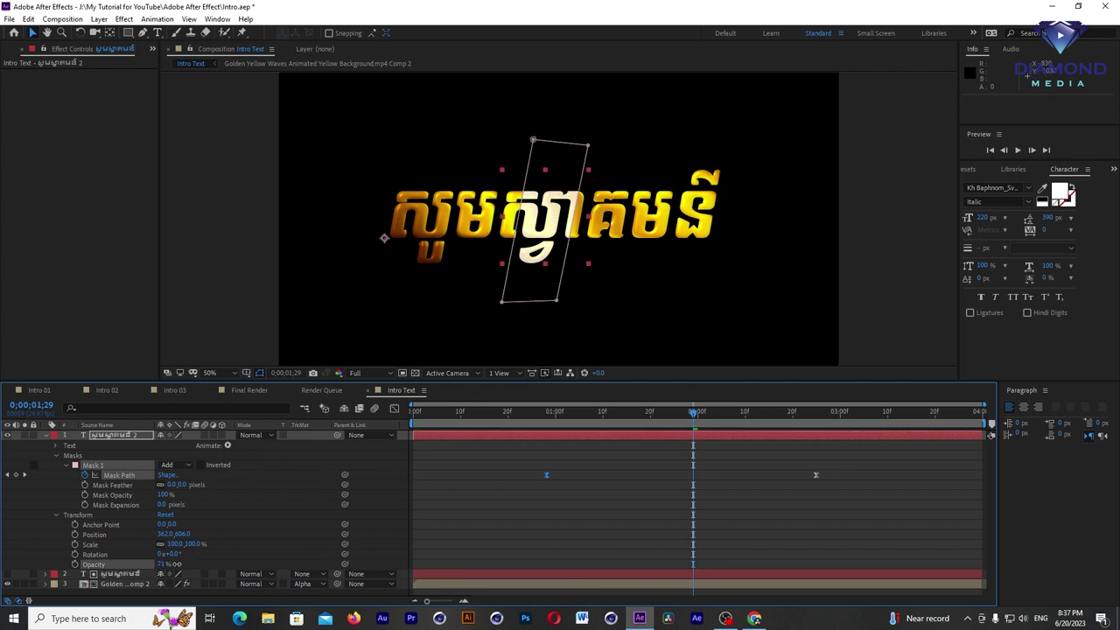
key(space)
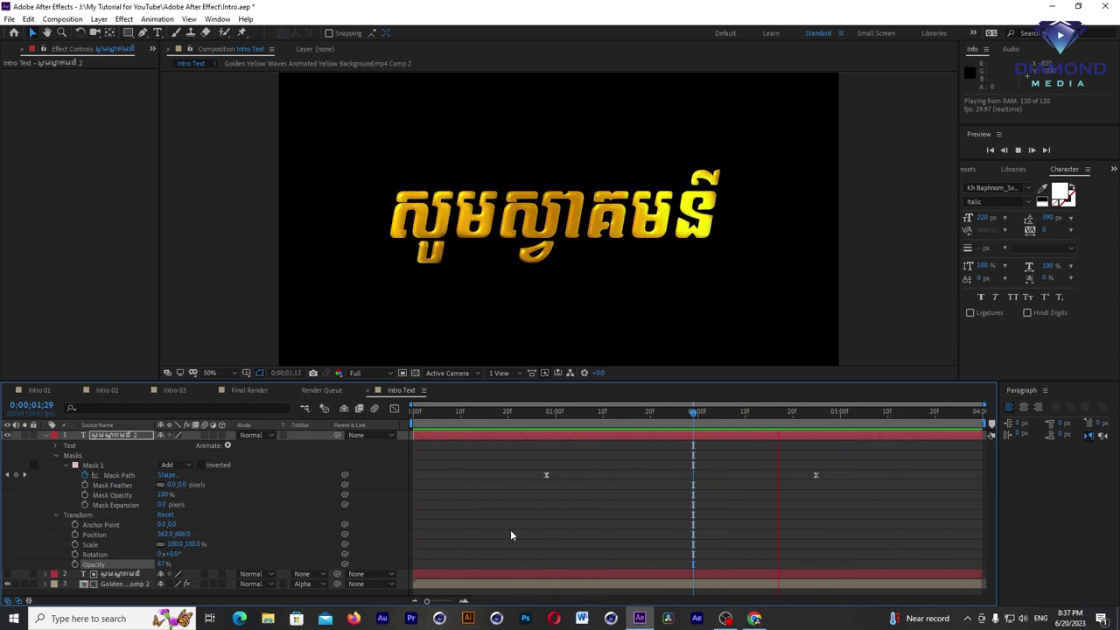
click(595, 412)
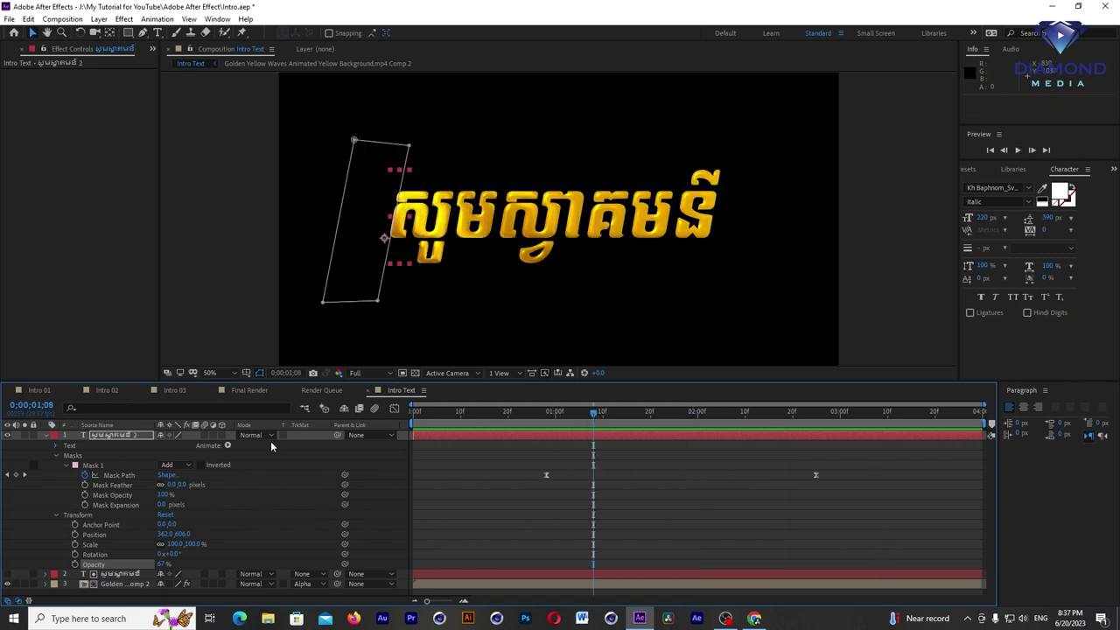
click(39, 389)
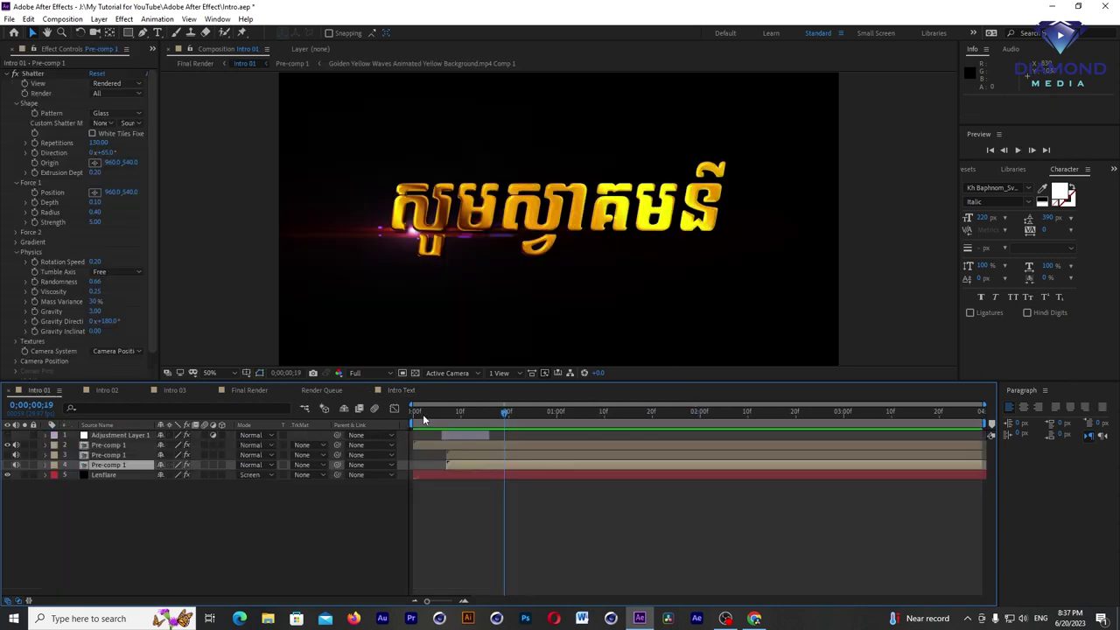
key(space)
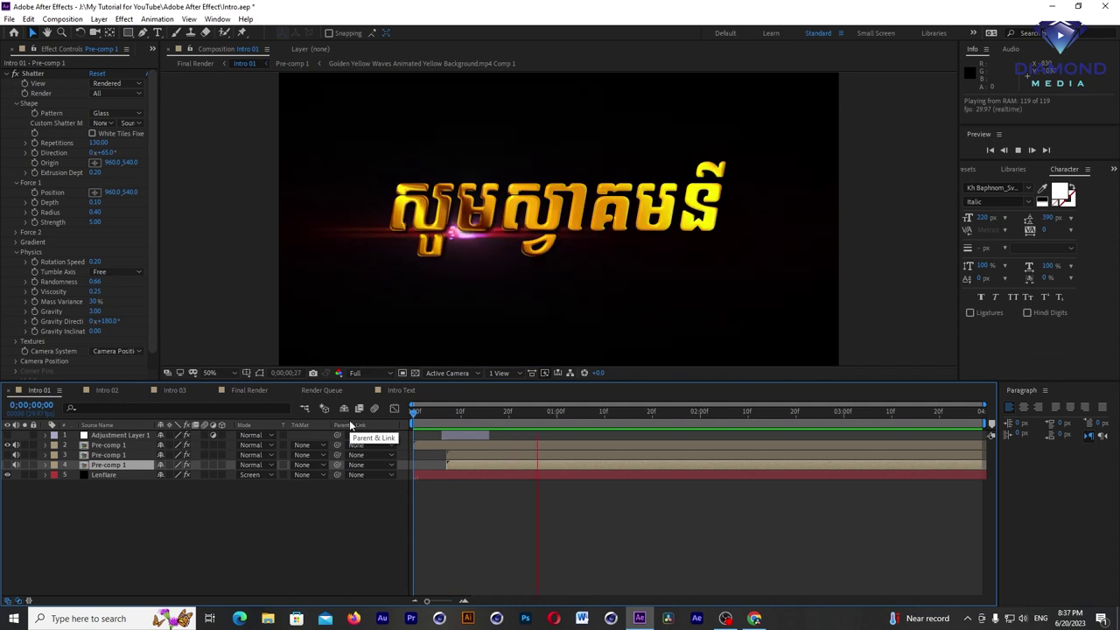
click(429, 415)
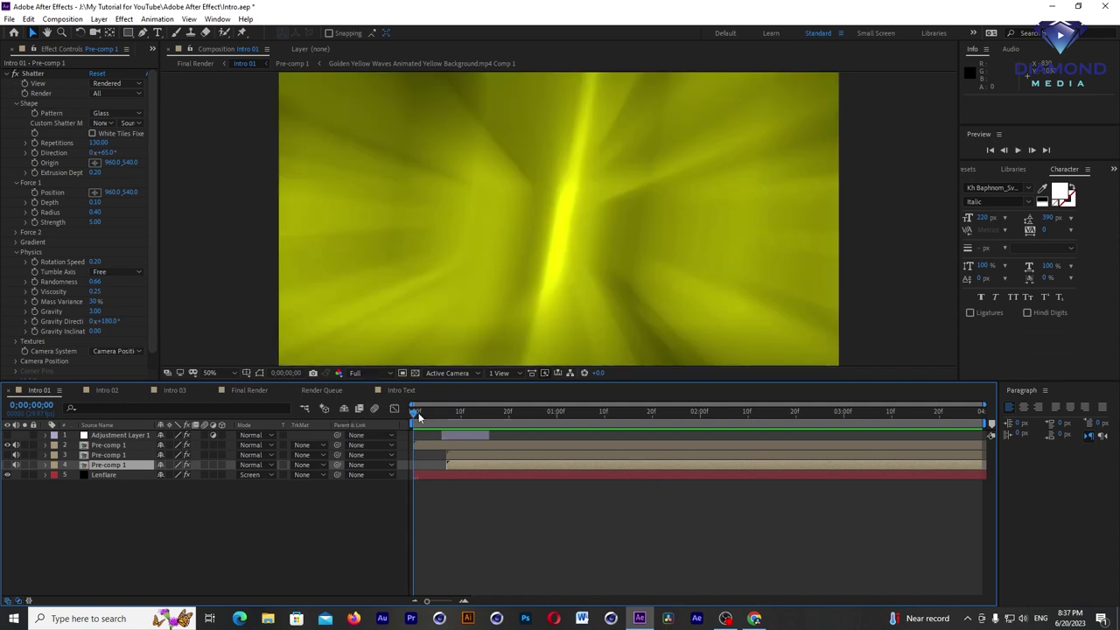
drag(432, 418, 700, 424)
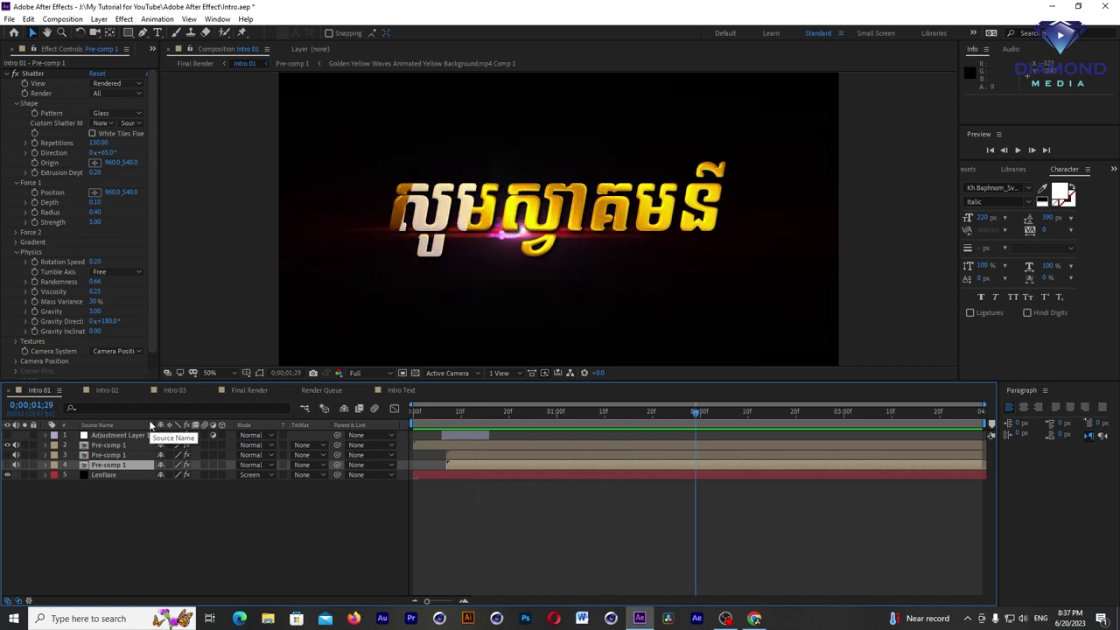
Step: In Intro Text, select all three layers and pre-compose them into Pre-comp 4
click(400, 390)
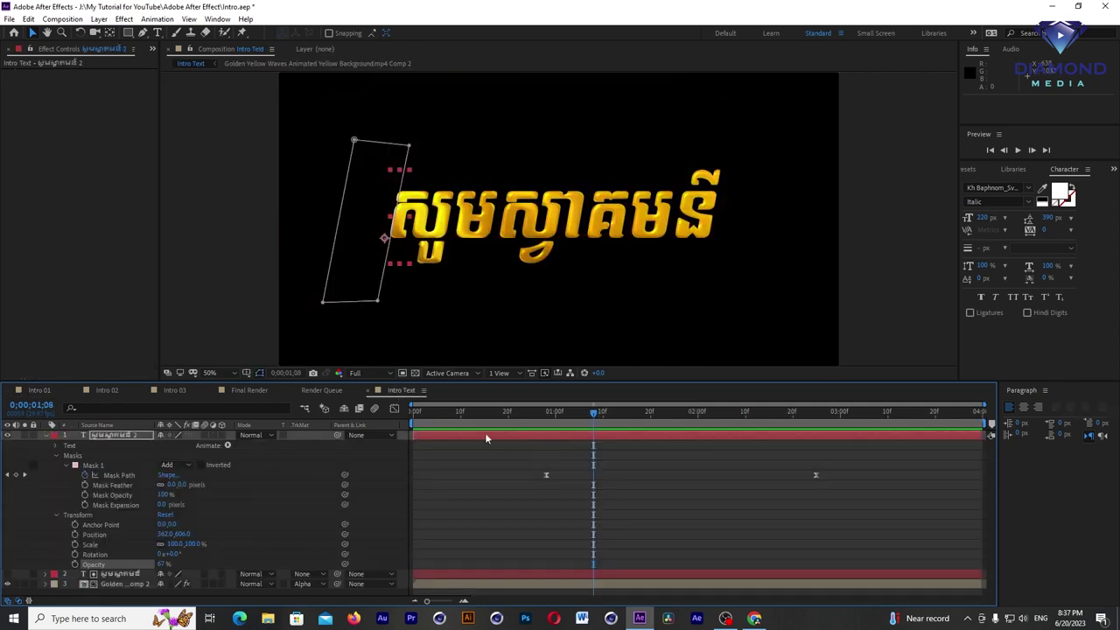
click(48, 436)
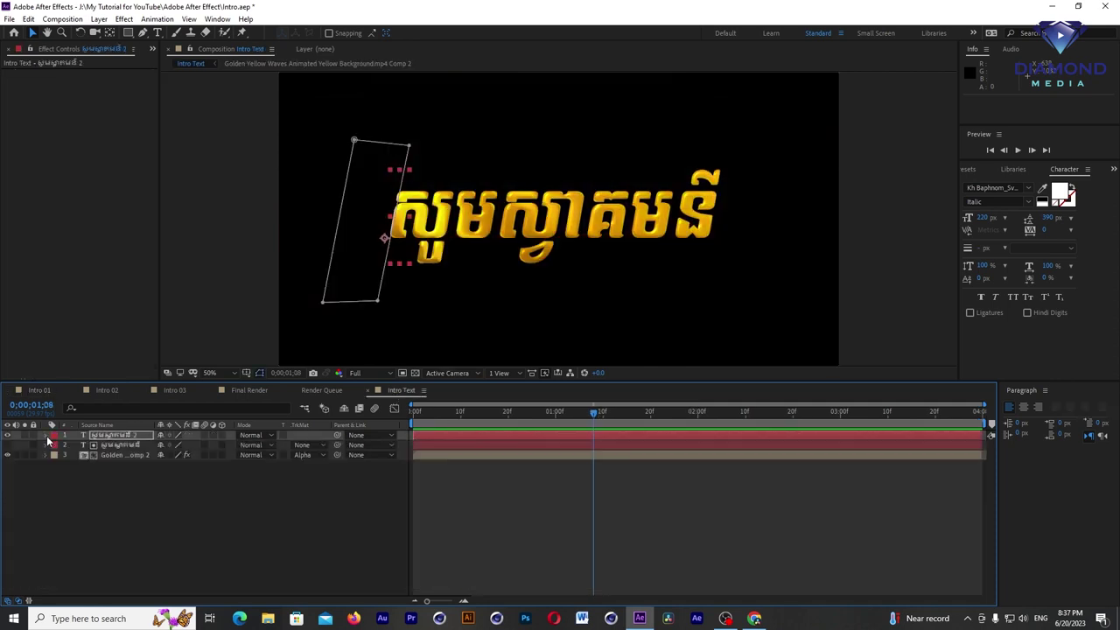
click(118, 455)
shift+click(118, 438)
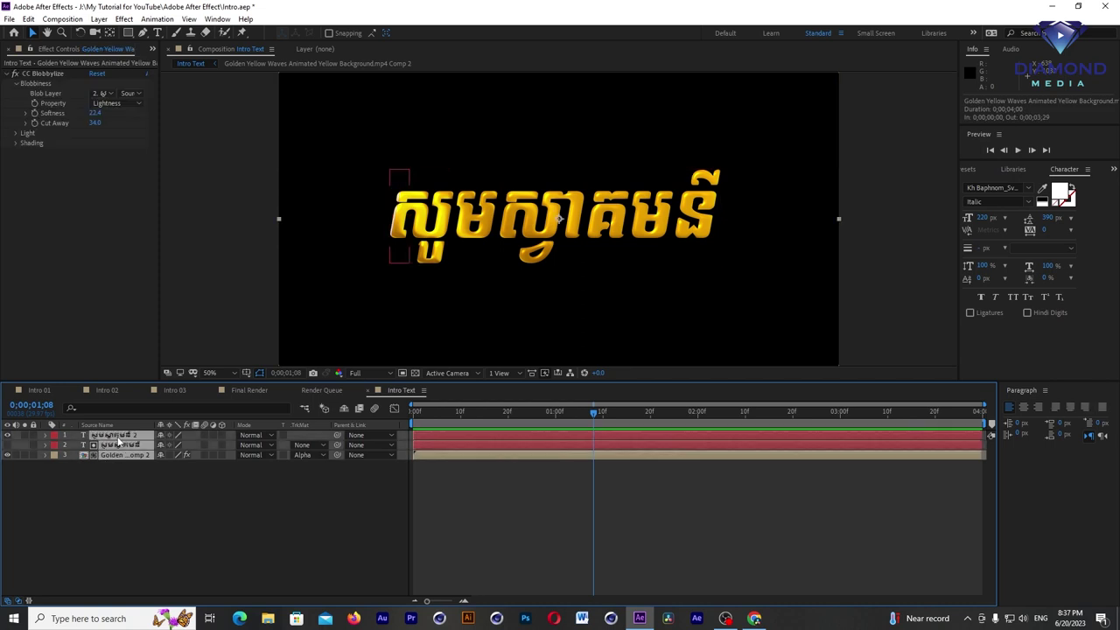
right_click(119, 440)
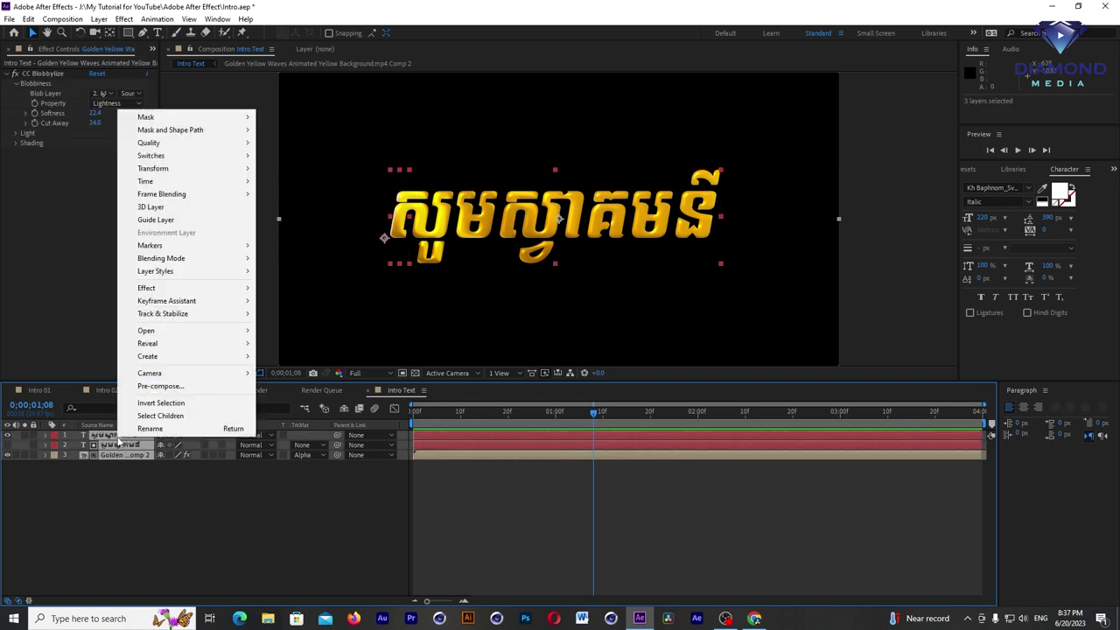
click(147, 387)
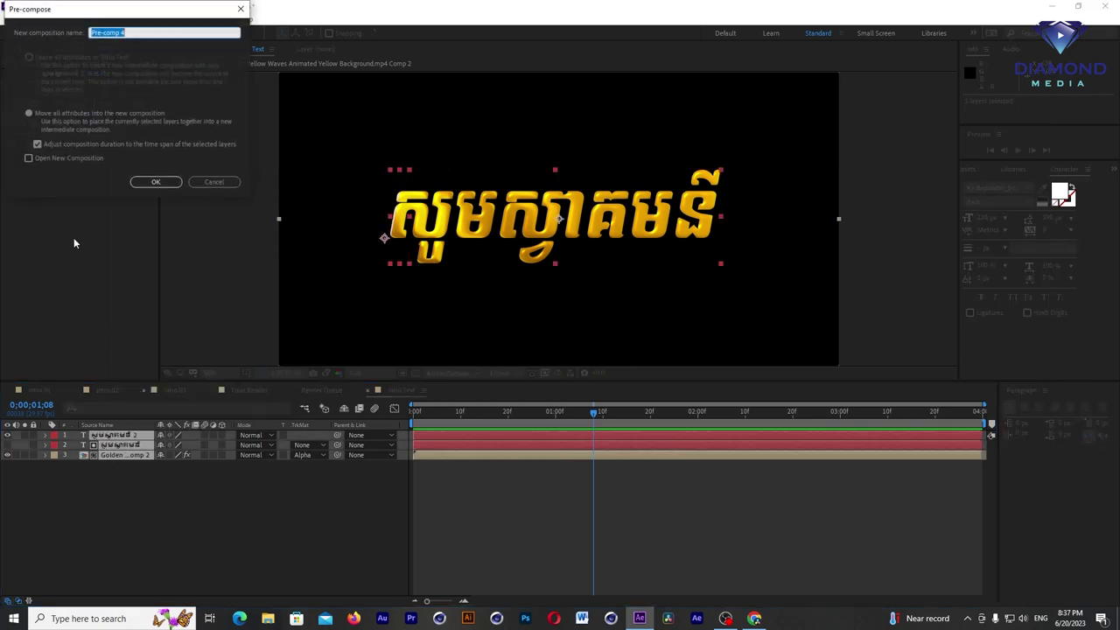
click(155, 183)
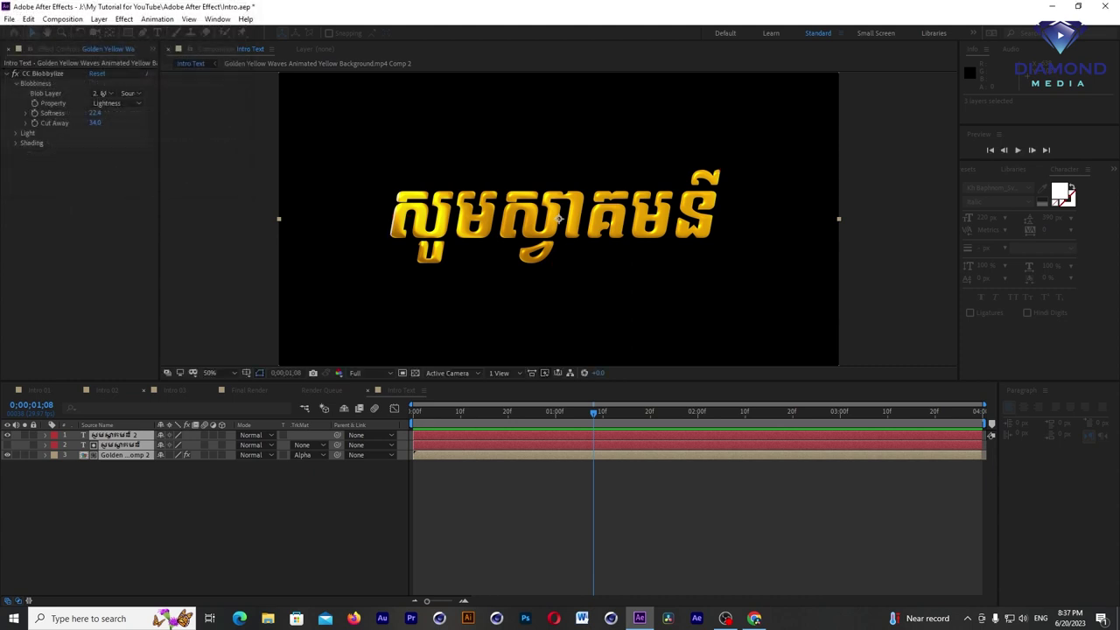
drag(415, 415, 479, 424)
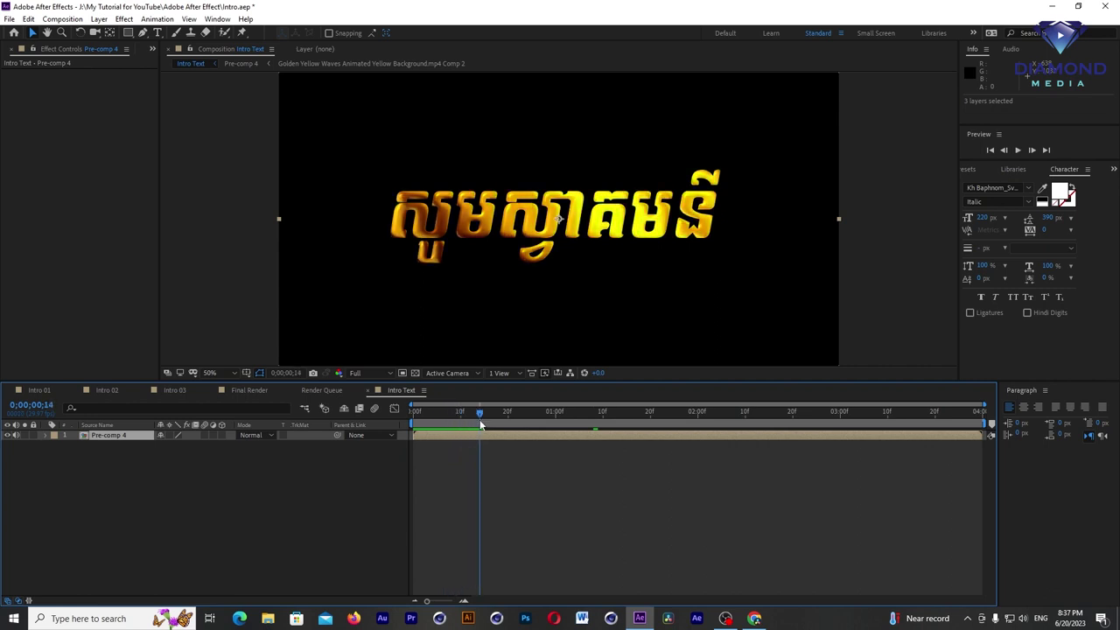
Step: Keyframe Pre-comp 4's Scale from 1470% at frame 0 to 100% at 0;00;00;14 and preview
click(44, 435)
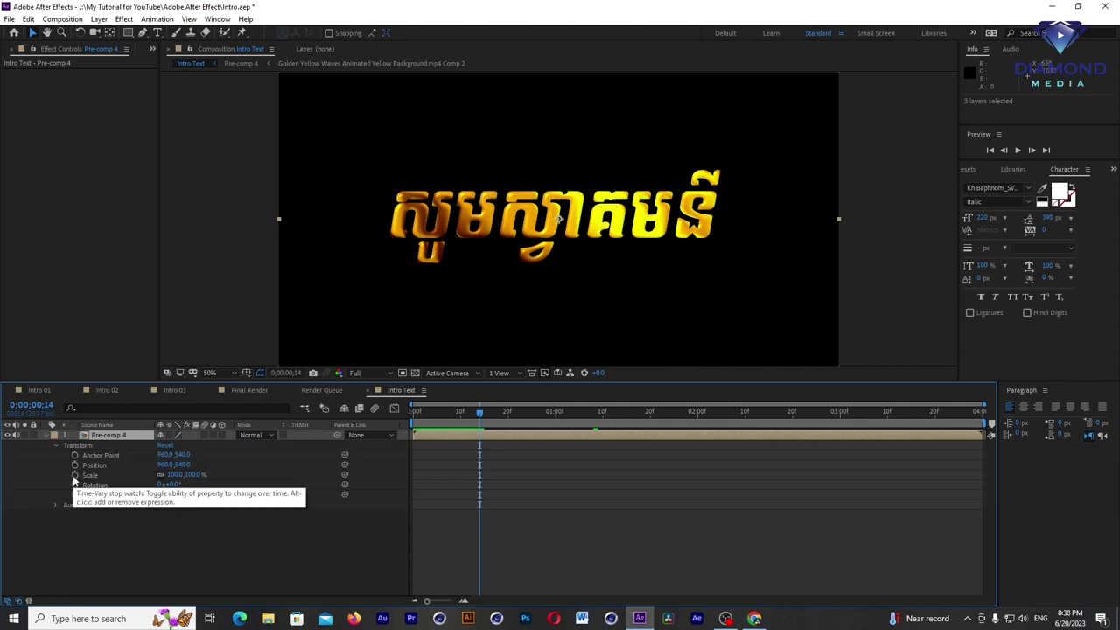
click(74, 474)
click(413, 421)
drag(412, 421, 478, 424)
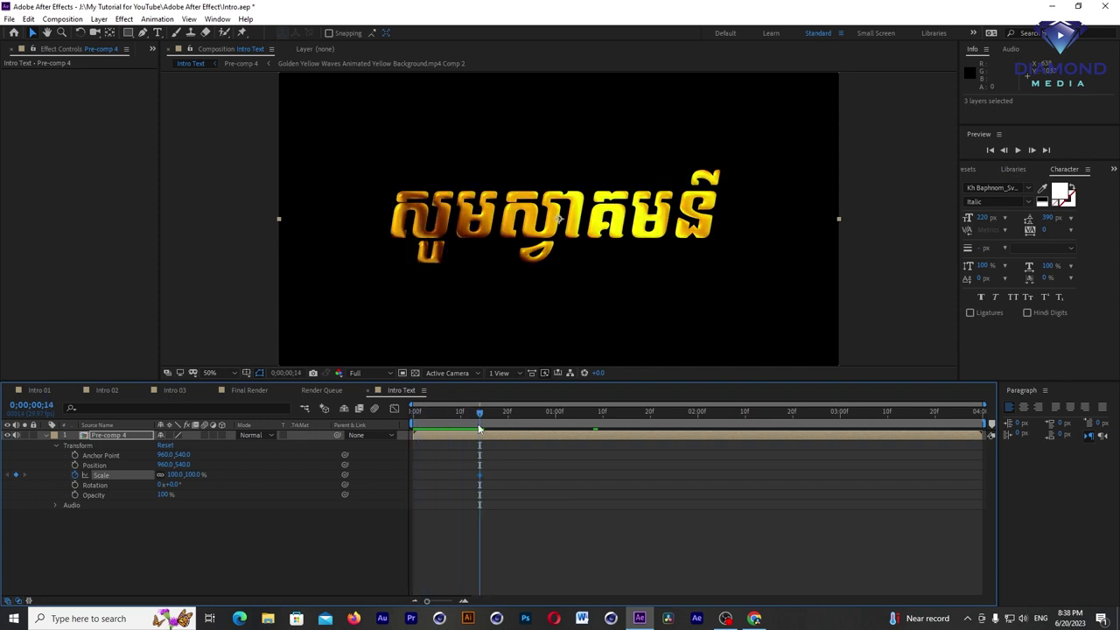
drag(478, 425, 413, 421)
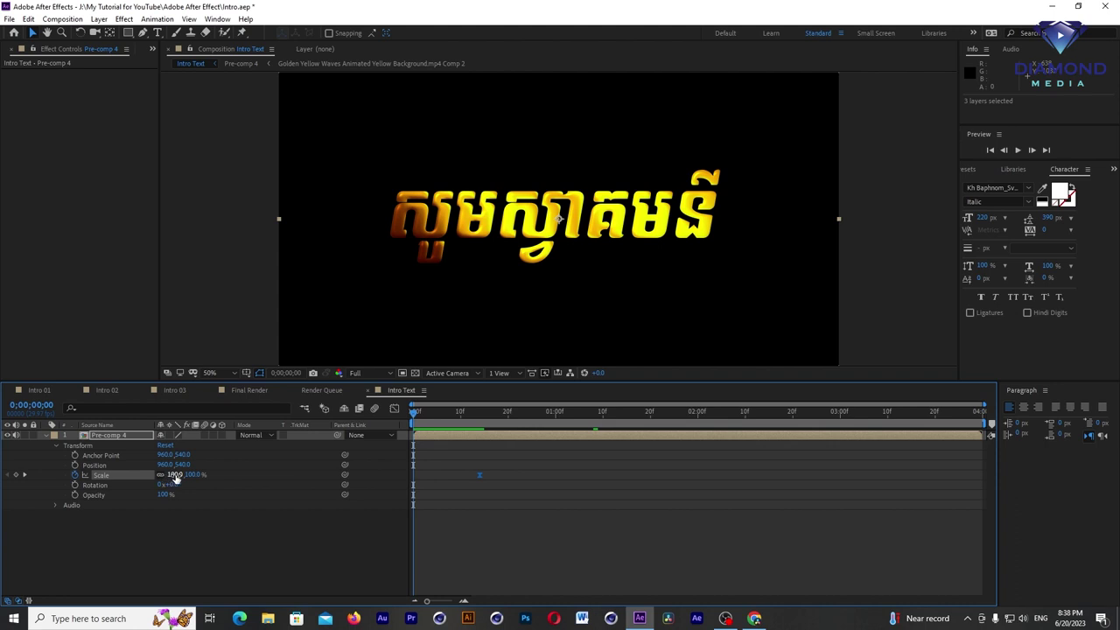
drag(169, 479, 405, 473)
drag(913, 458, 952, 454)
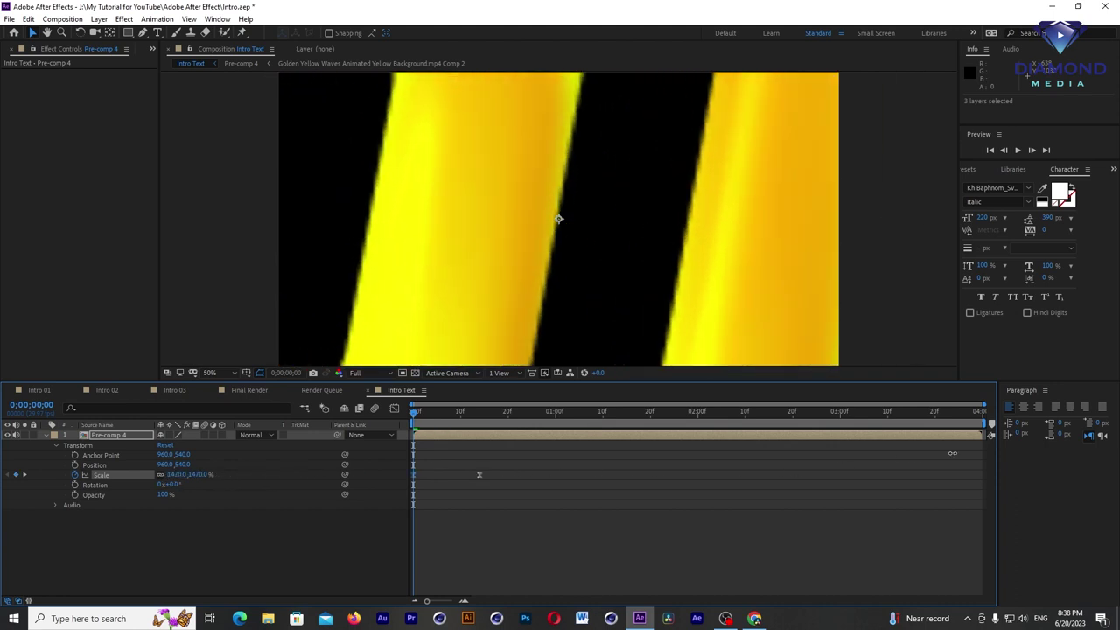
key(space)
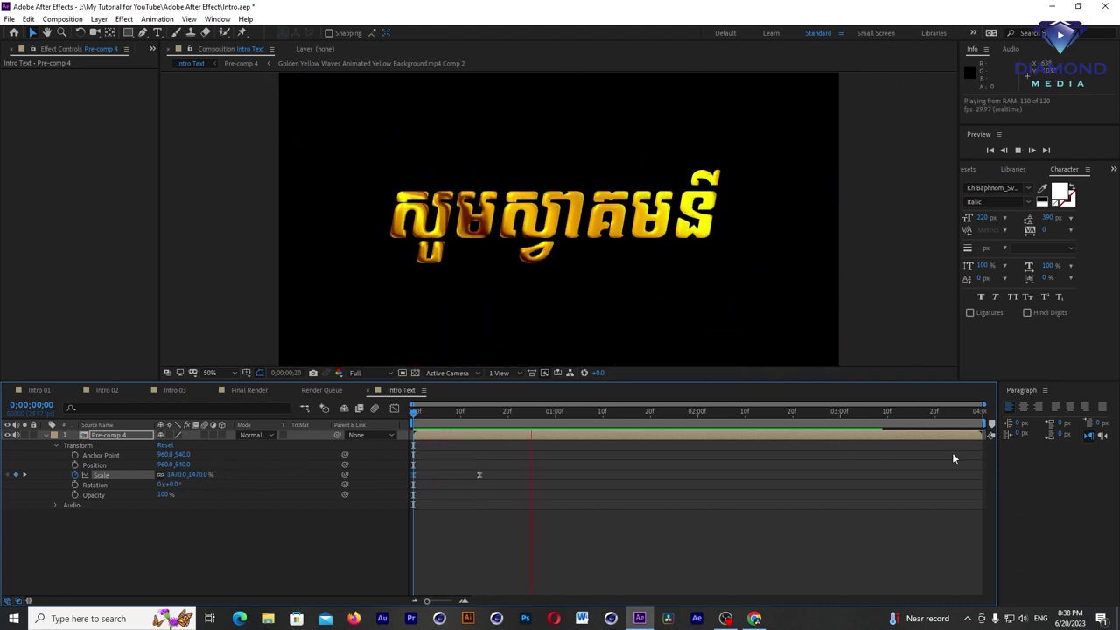
click(465, 413)
drag(470, 423, 481, 423)
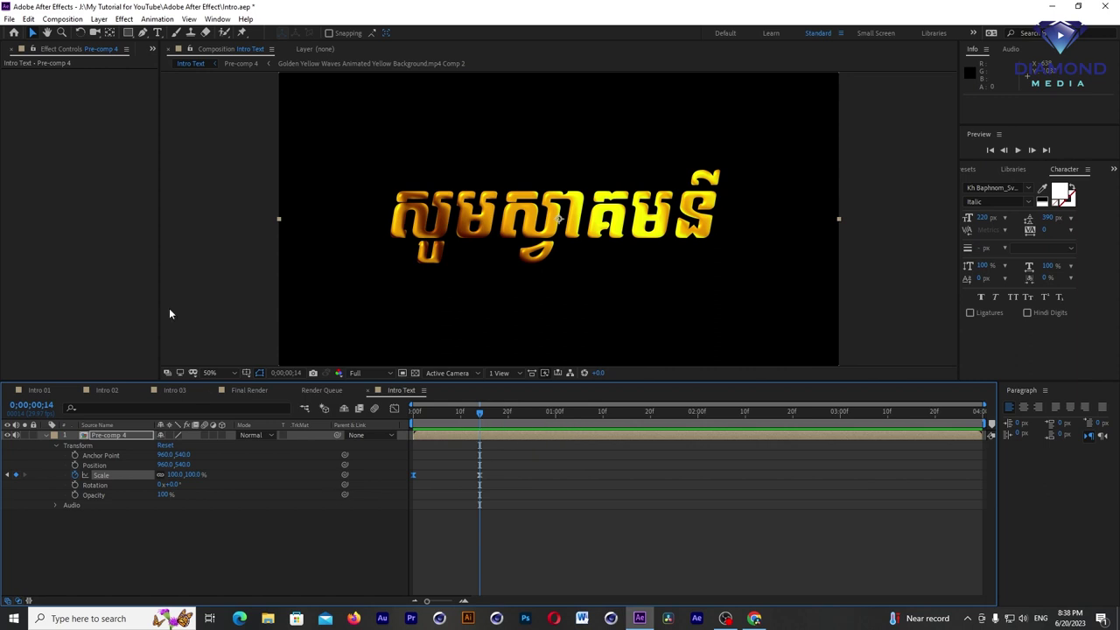
click(124, 19)
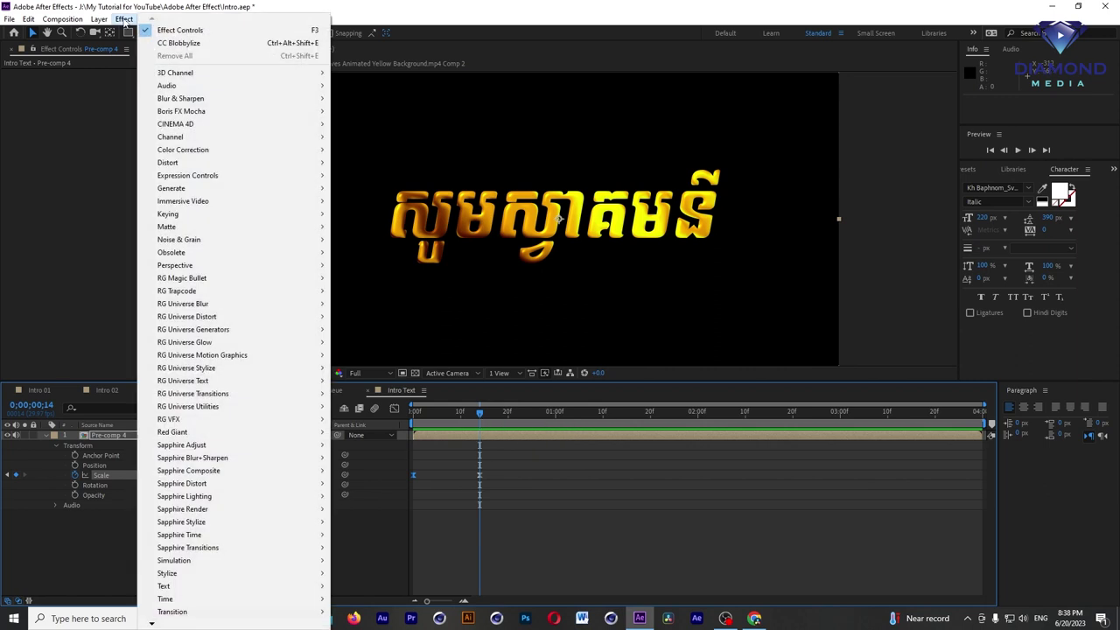
Step: Apply Effect > Generate > CC Light Burst 2.5 to Pre-comp 4 and set Ray Length to 0.0
mouse_move(191, 111)
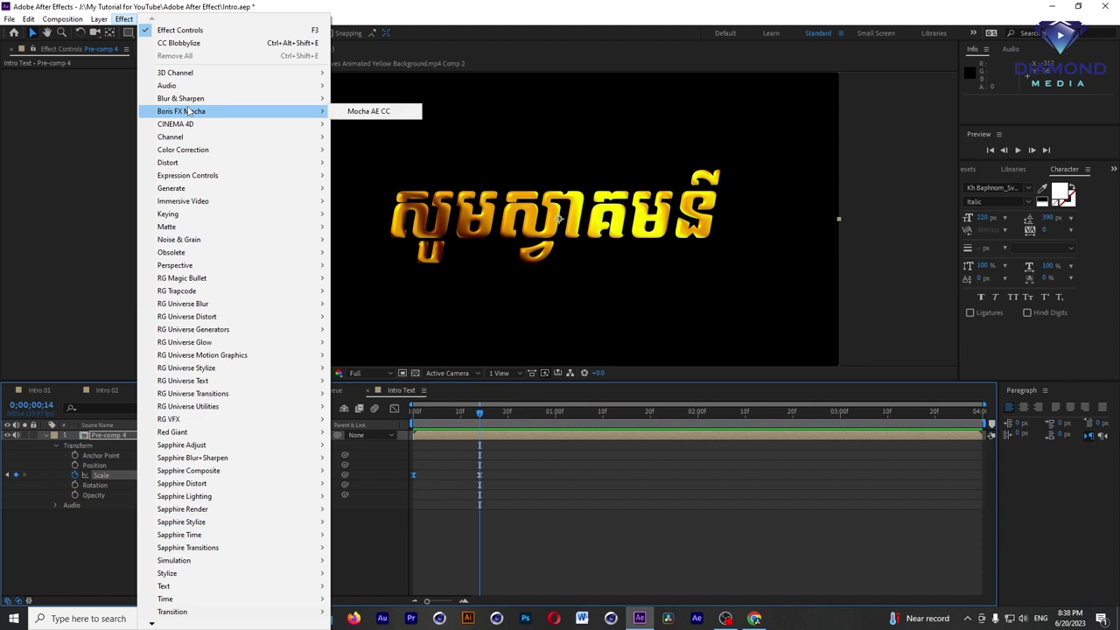
mouse_move(183, 203)
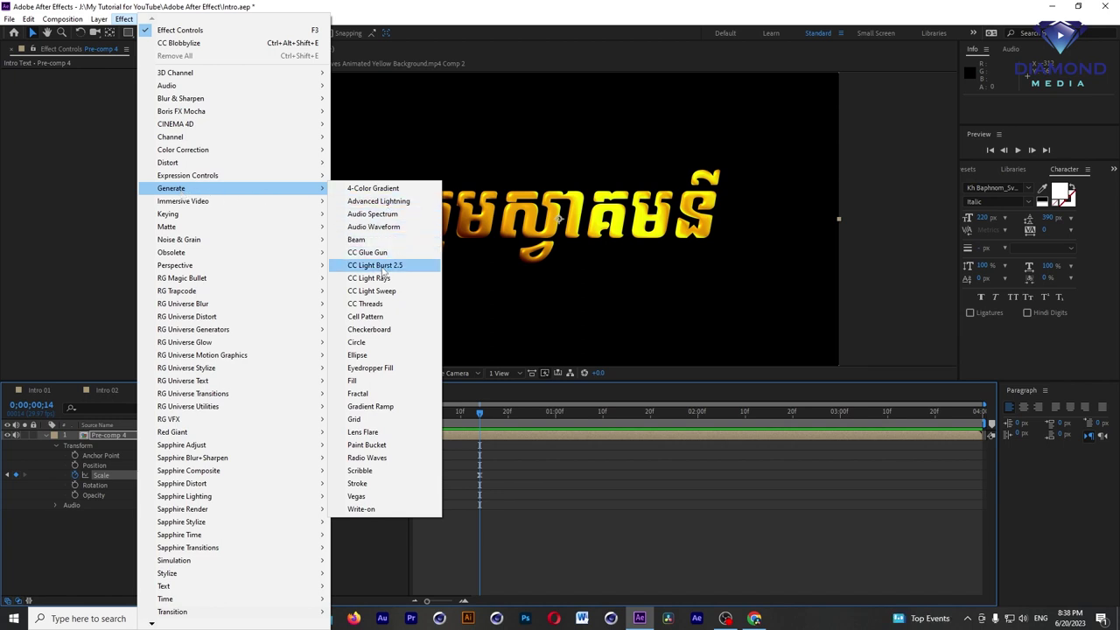
click(382, 273)
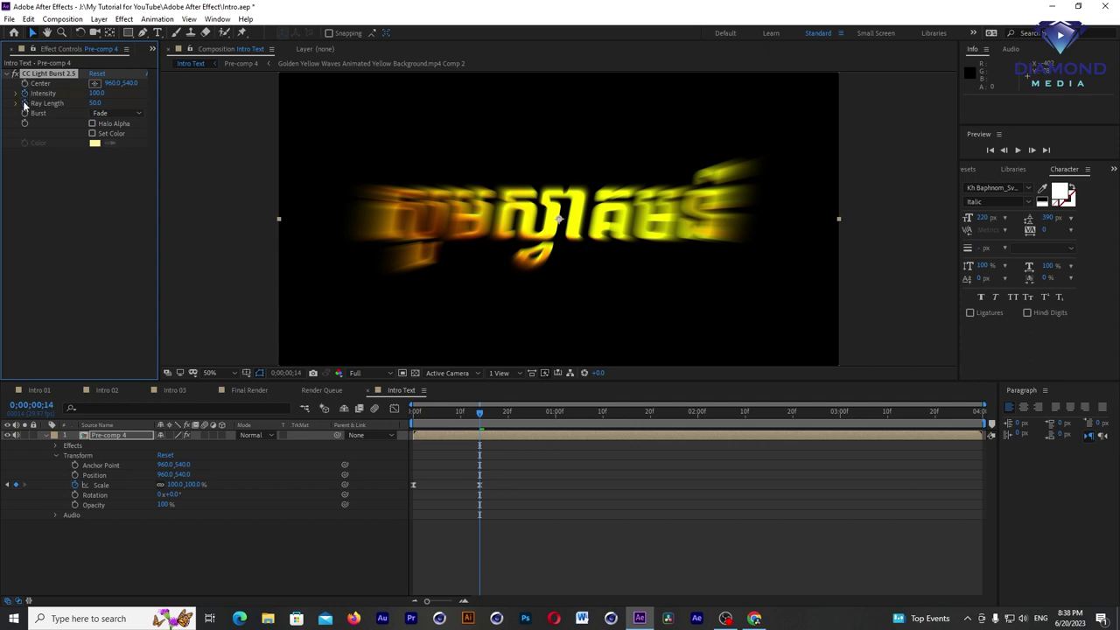
click(95, 104)
Step: Keyframe the light-burst Ray Length at 0 on frame 14 and 1000 on frame 0
text(0)
key(Return)
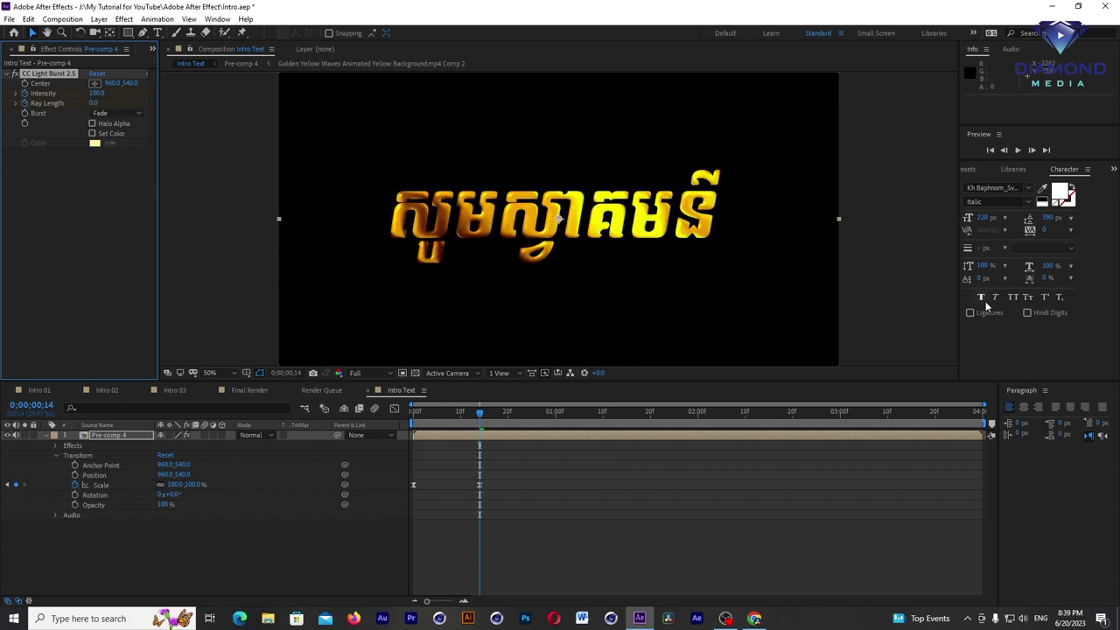
drag(456, 428, 414, 427)
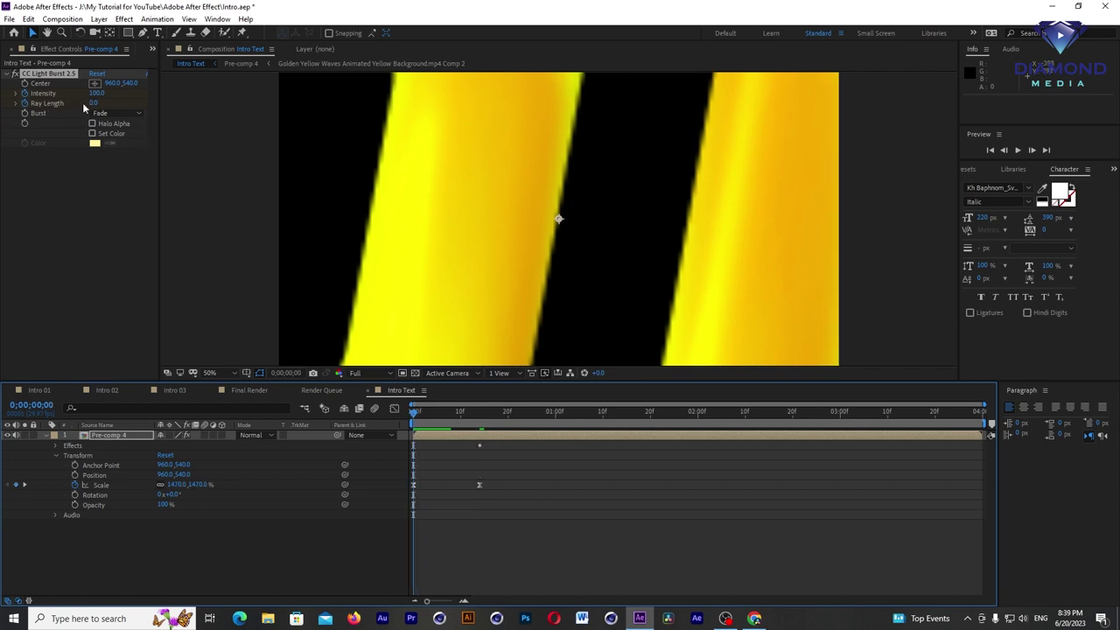
drag(93, 103, 822, 111)
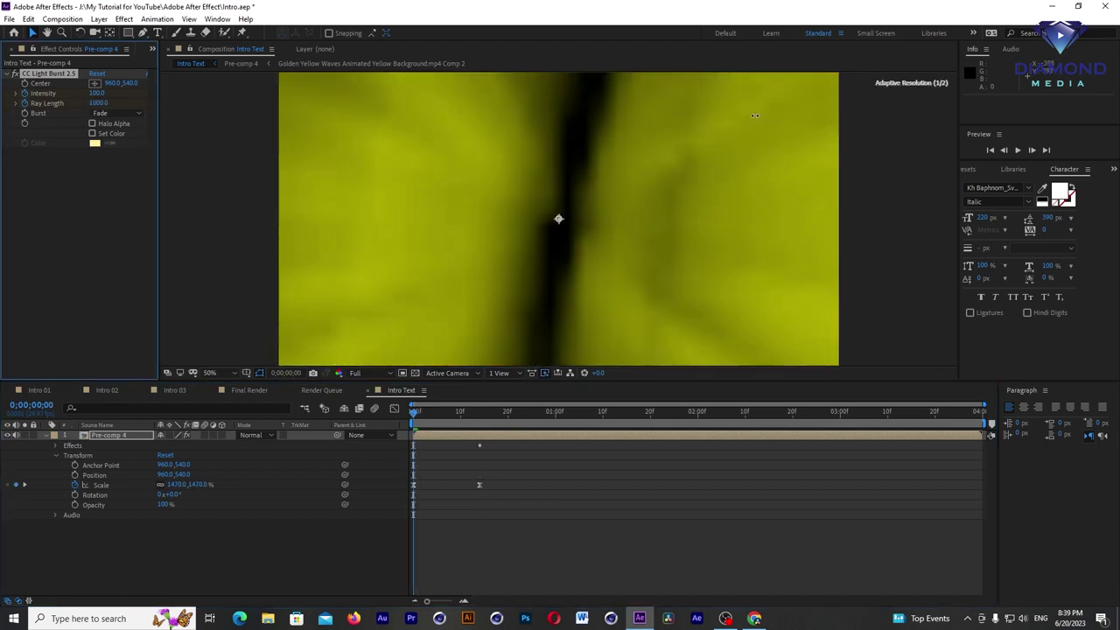
mouse_move(426, 423)
mouse_down()
mouse_move(478, 423)
mouse_move(329, 433)
mouse_up()
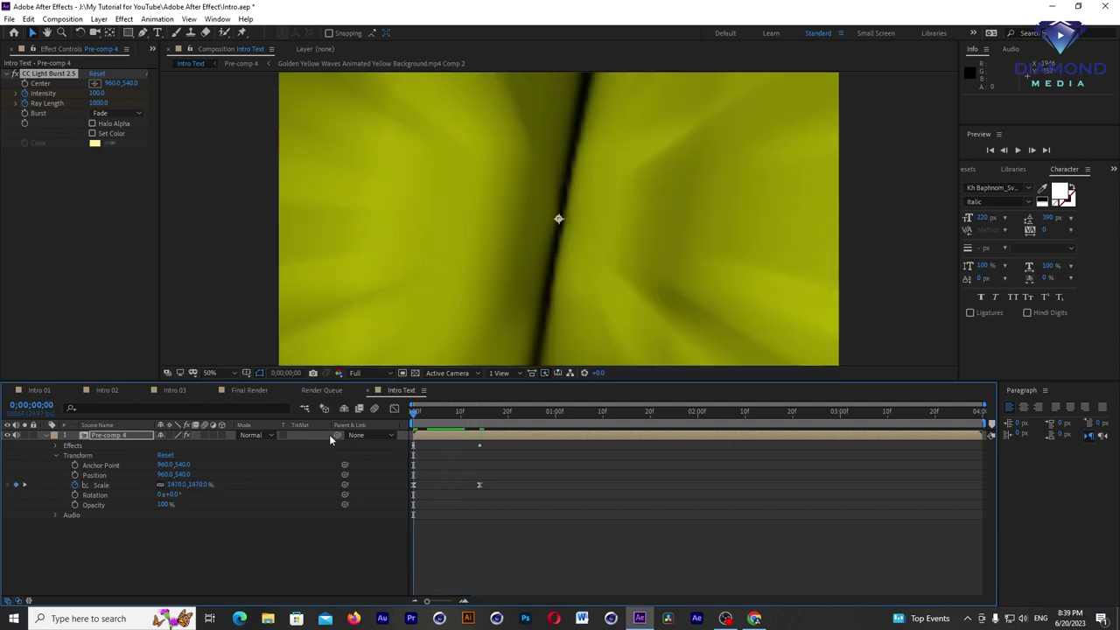
Step: Lower the Ray Length at frame 12 and preview the burst through frame 14
key(space)
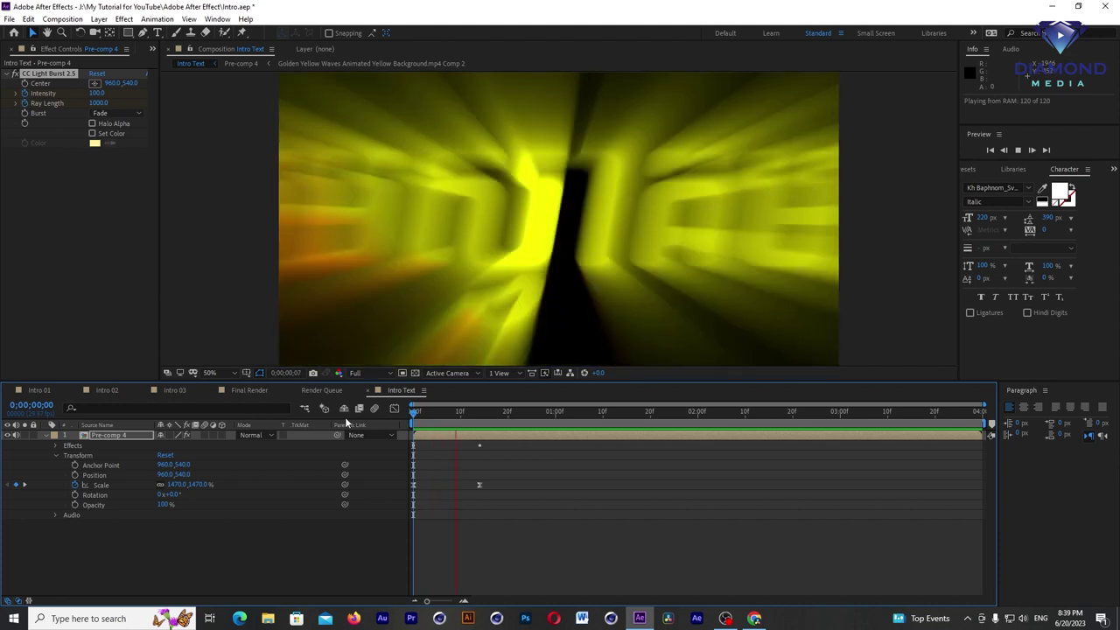
drag(449, 421, 470, 418)
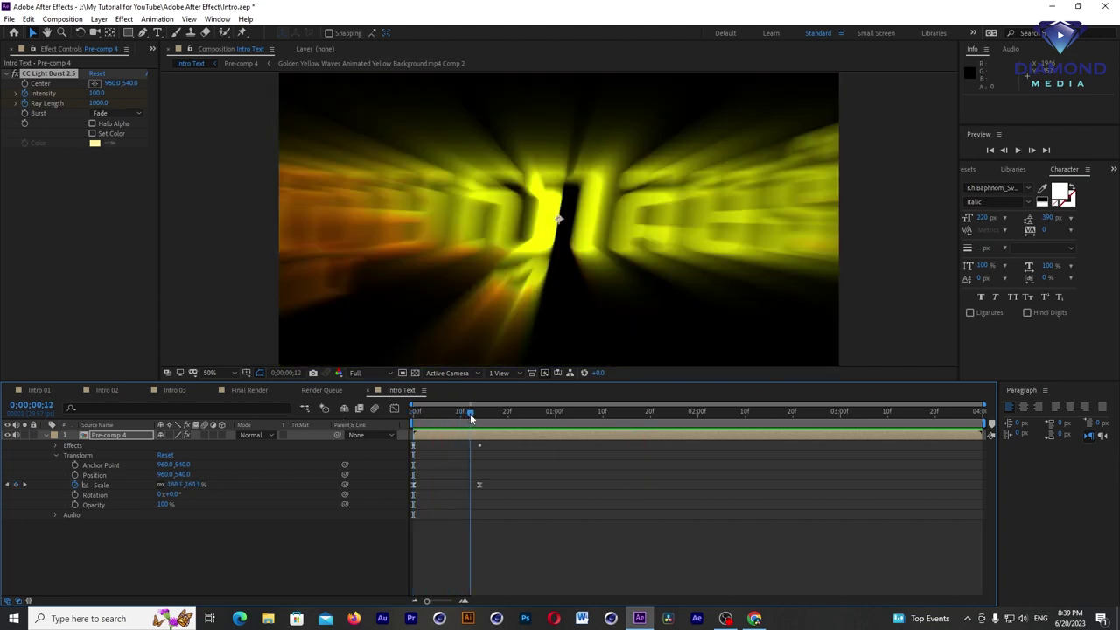
drag(101, 102, 131, 102)
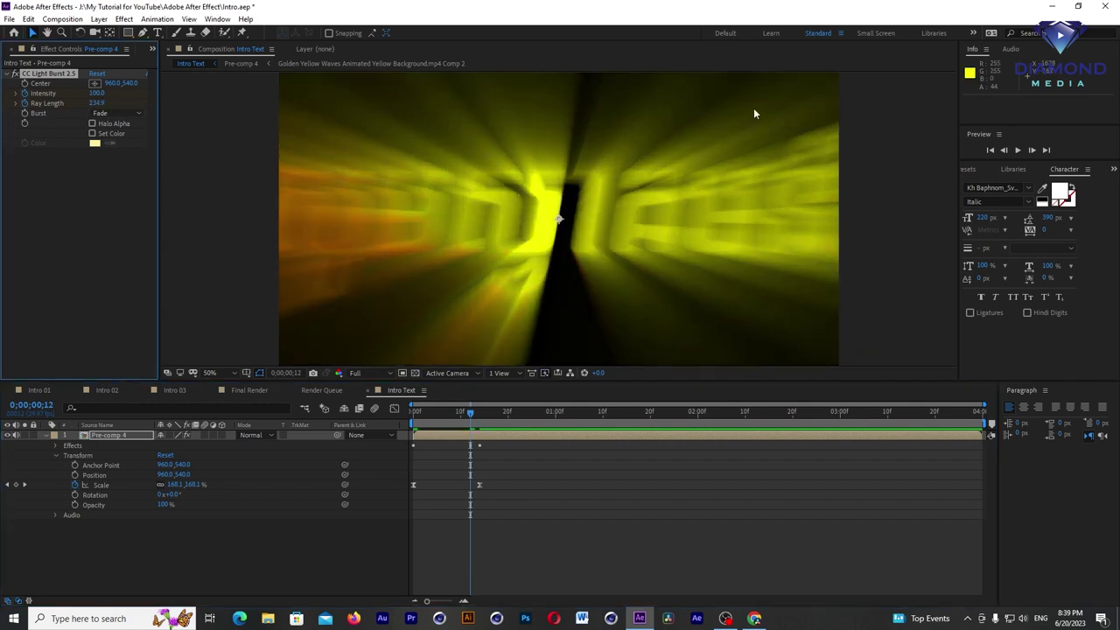
key(space)
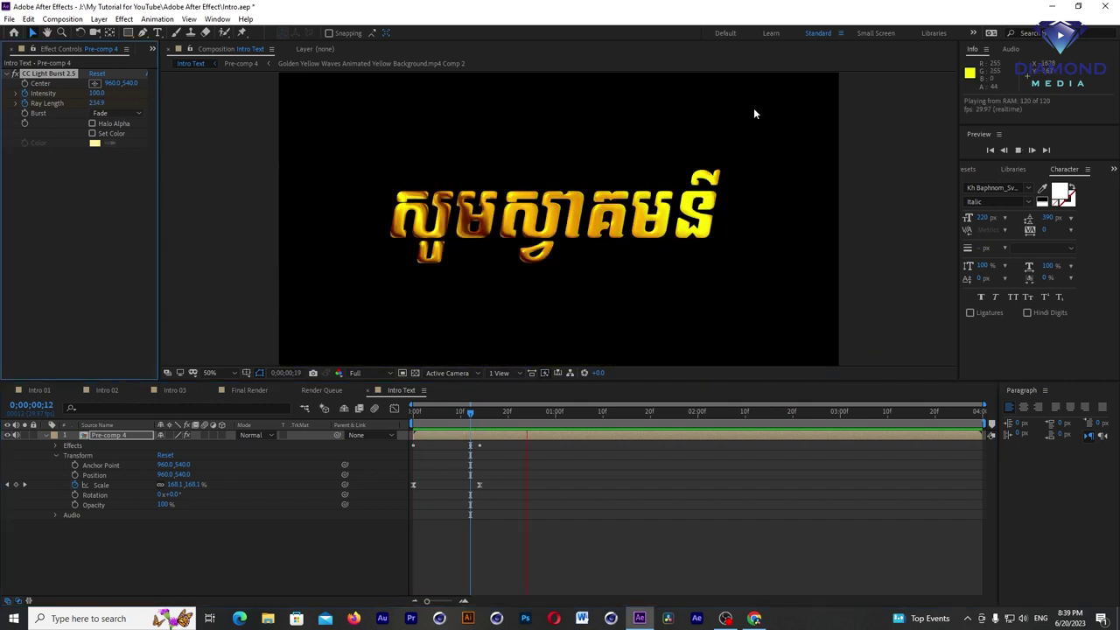
click(474, 415)
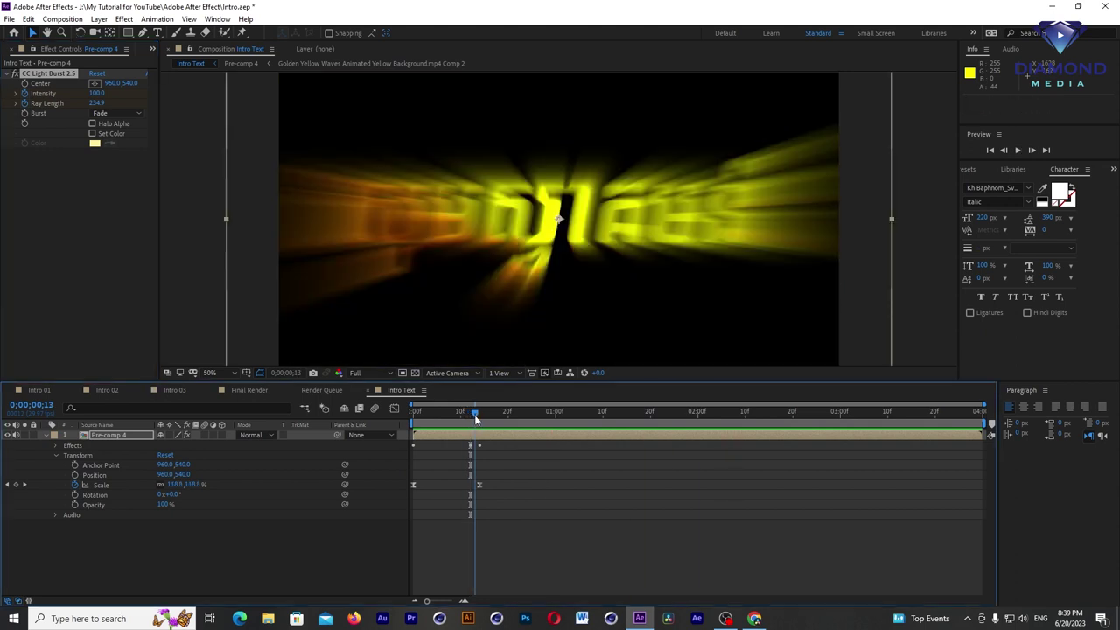
click(480, 414)
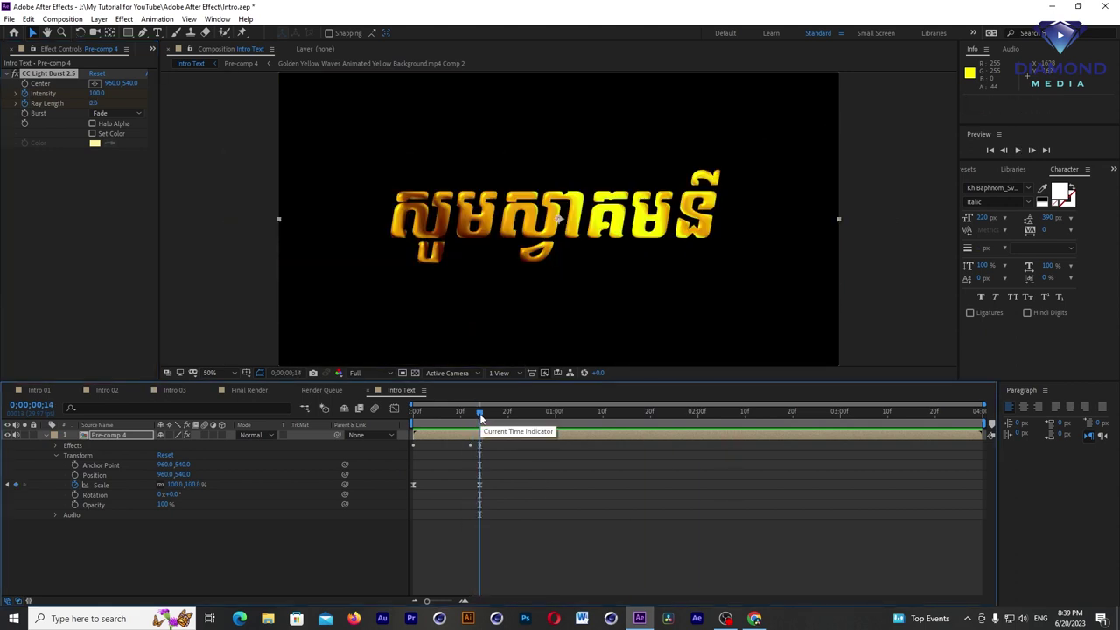
click(41, 390)
Step: Preview Intro 01 from the start with its shatter and flare, then return to Intro Text
key(Home)
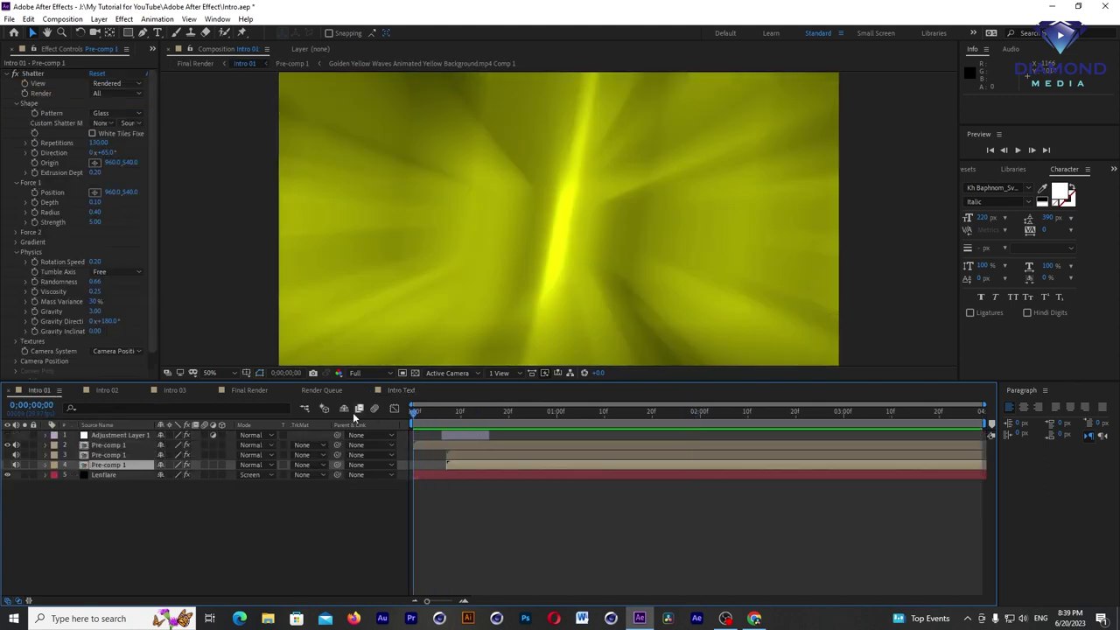
key(space)
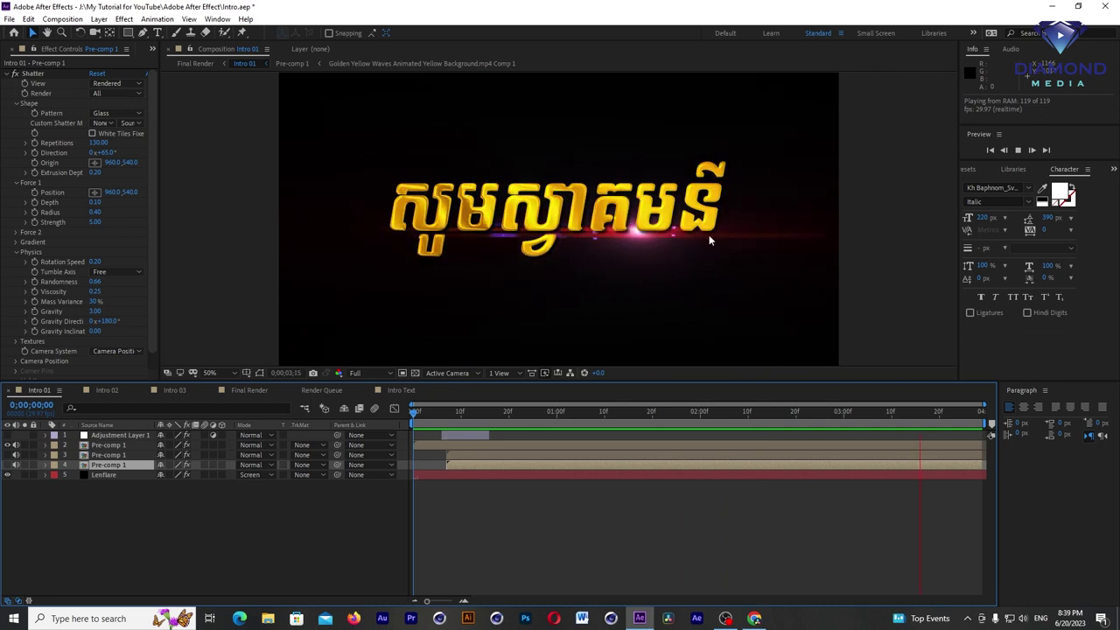
key(space)
click(400, 390)
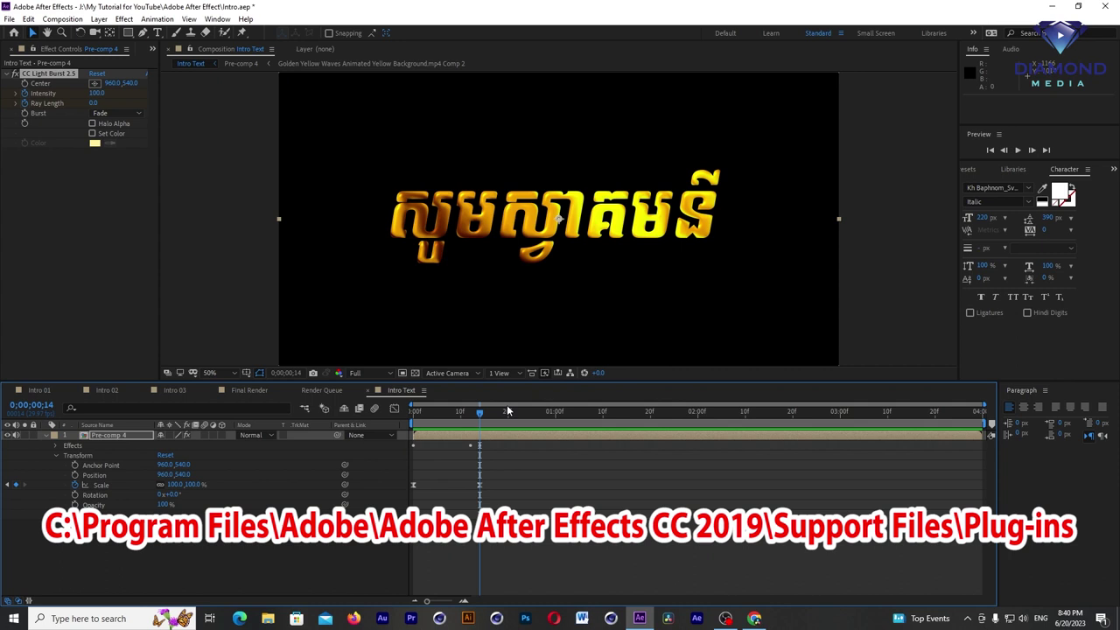
Step: Create a black 1920×1080 solid named Lenflare above Pre-comp 4
click(98, 19)
mouse_move(114, 33)
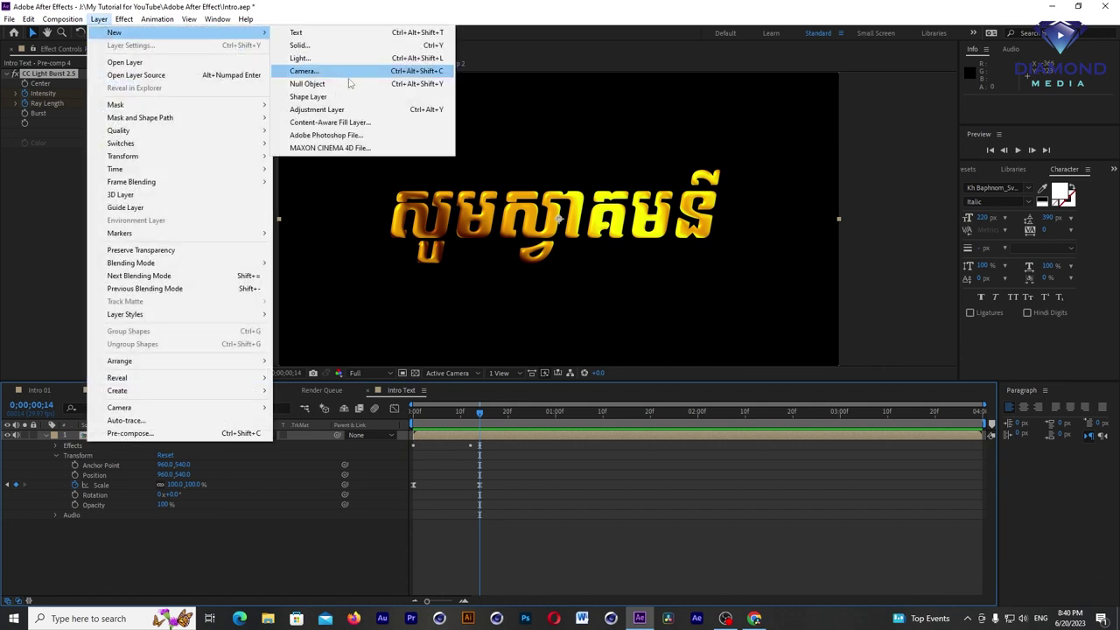
click(312, 46)
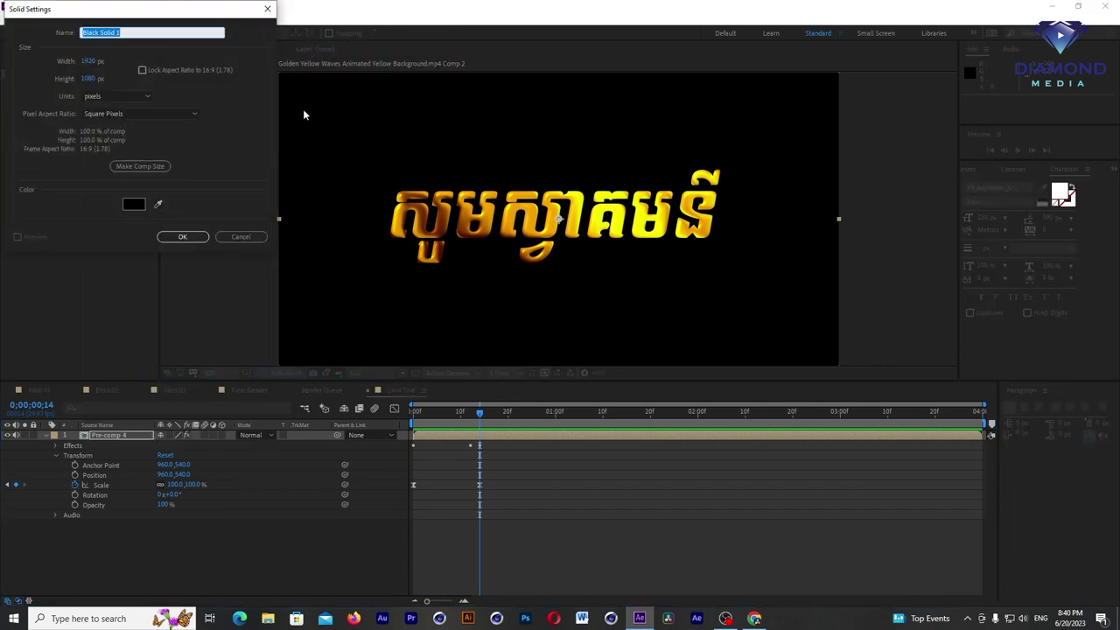
text(Lenflare)
click(182, 237)
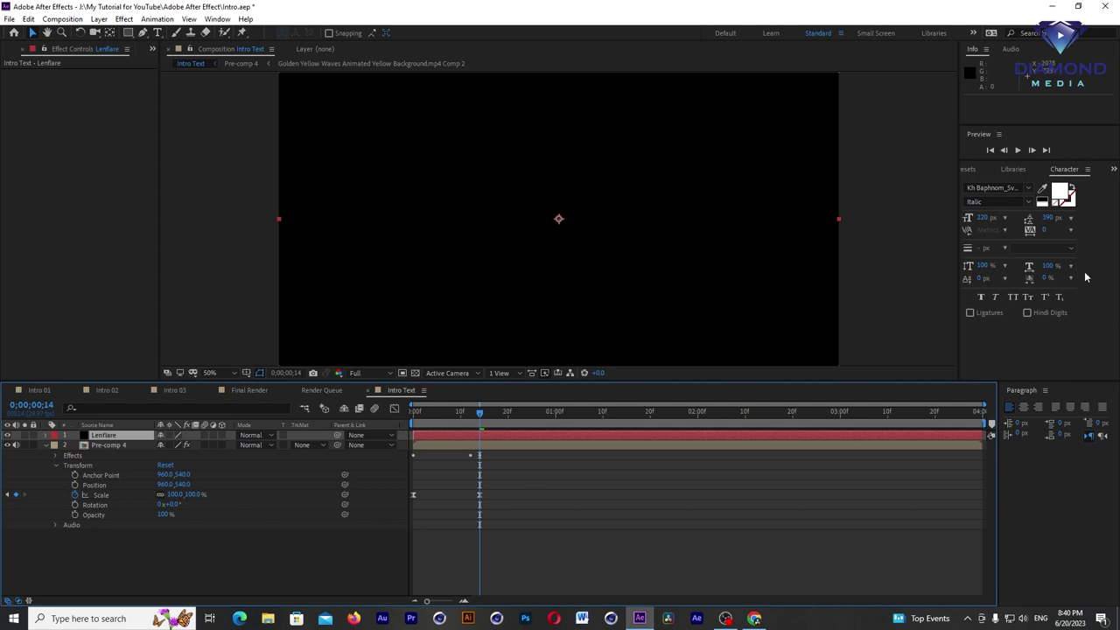
drag(926, 178, 892, 180)
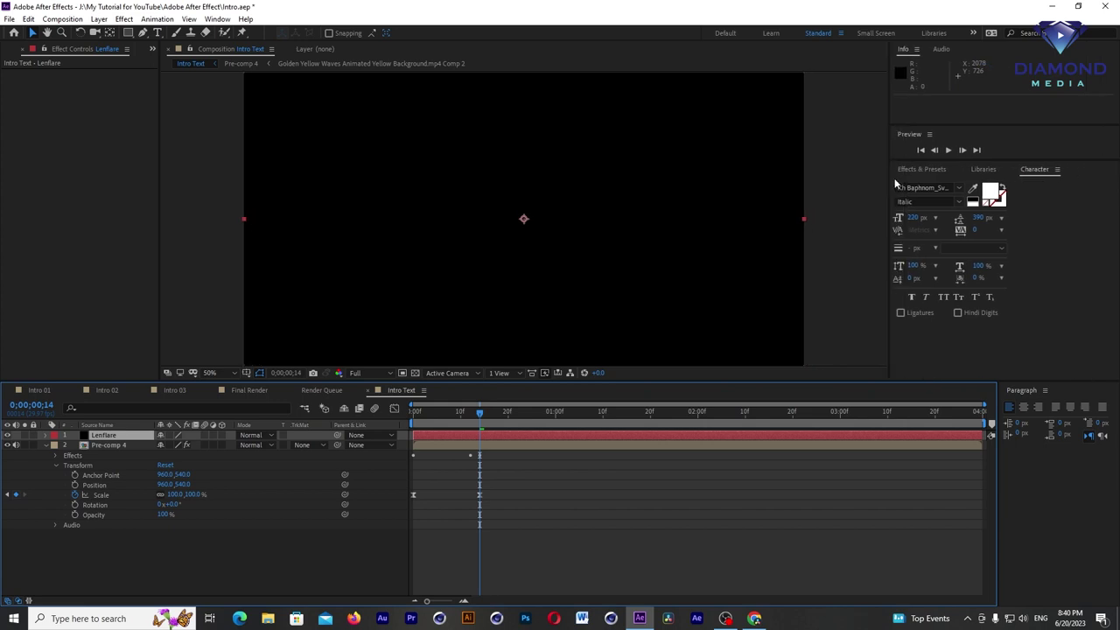
Step: Apply Video Copilot's Optical Flares effect to the Lenflare layer
click(917, 170)
scroll(943, 242, down, 5)
scroll(943, 289, down, 5)
scroll(928, 324, down, 3)
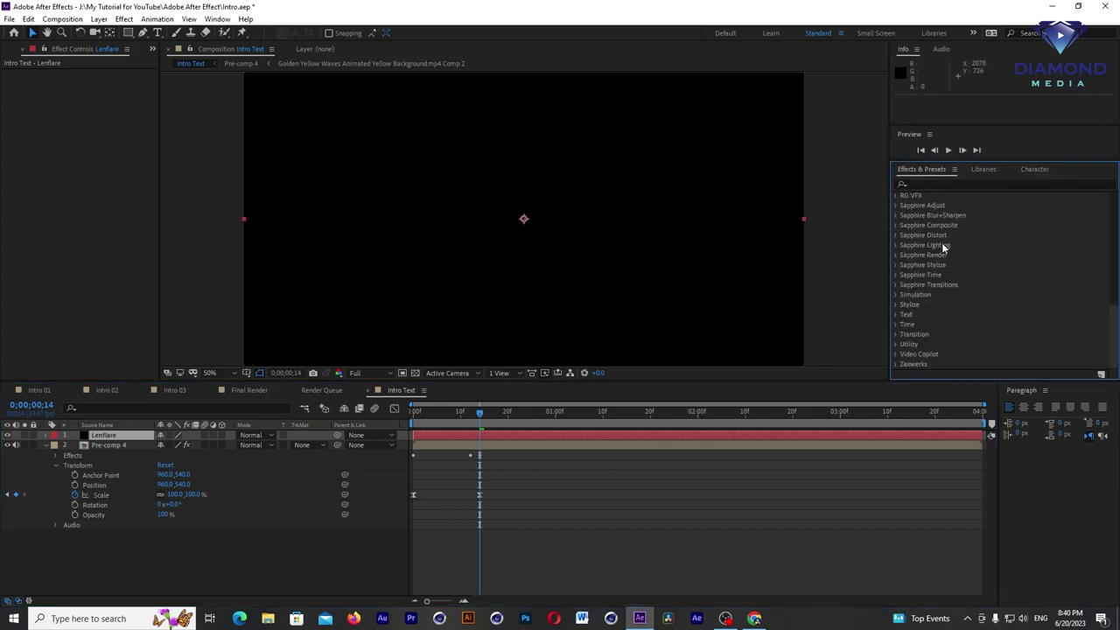
click(895, 356)
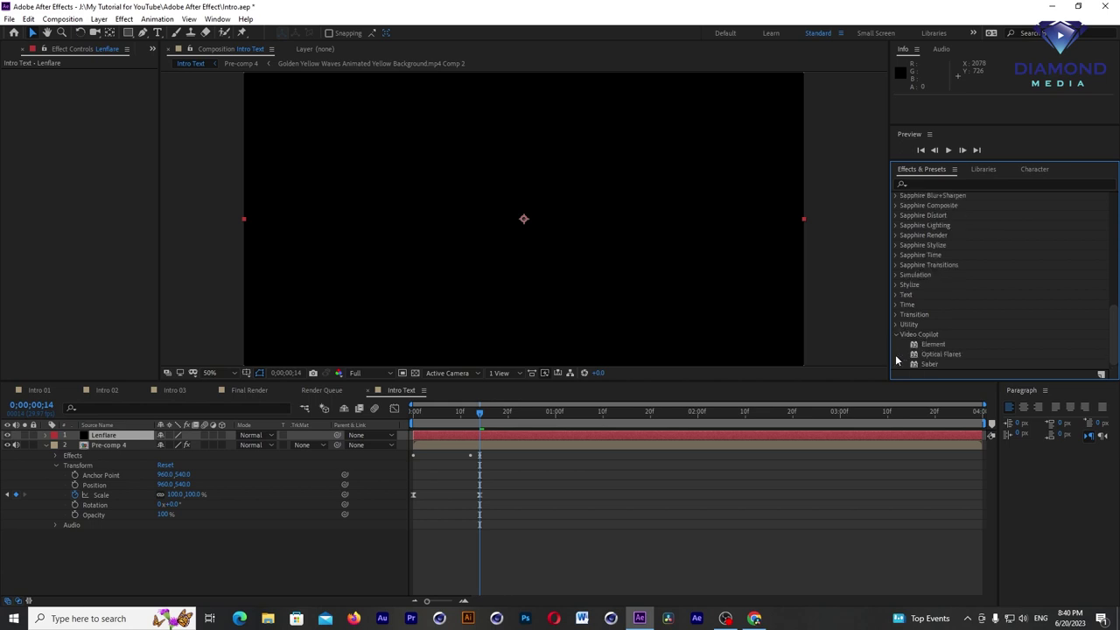
click(932, 354)
drag(933, 356, 519, 436)
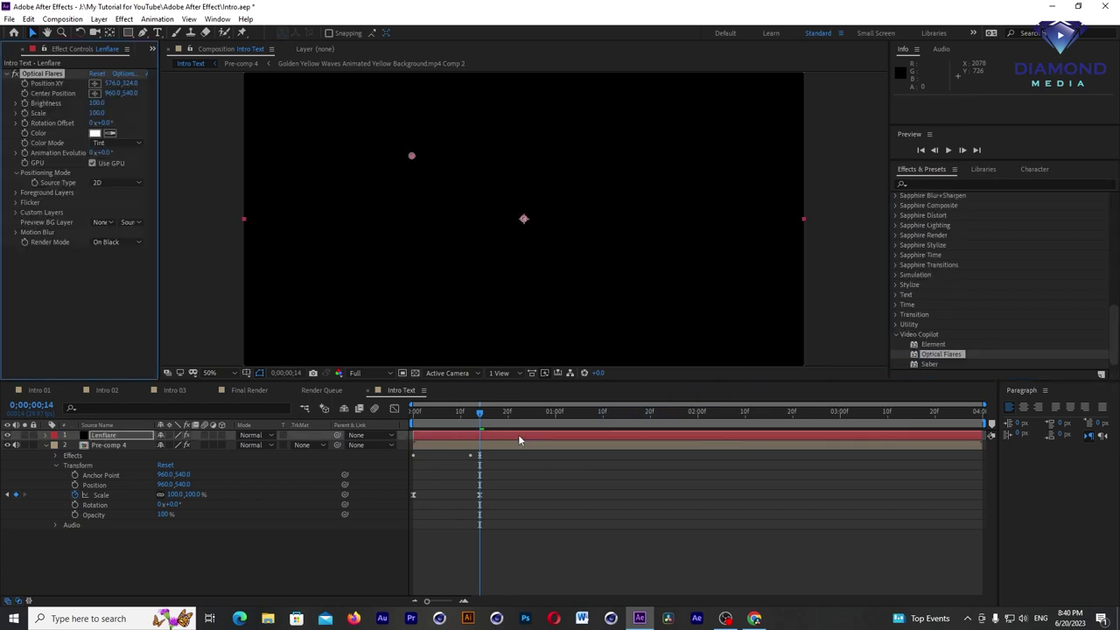
Step: Set the flare's Render Mode to On Transparent and check it over the title
key(Page_Up)
key(Page_Up)
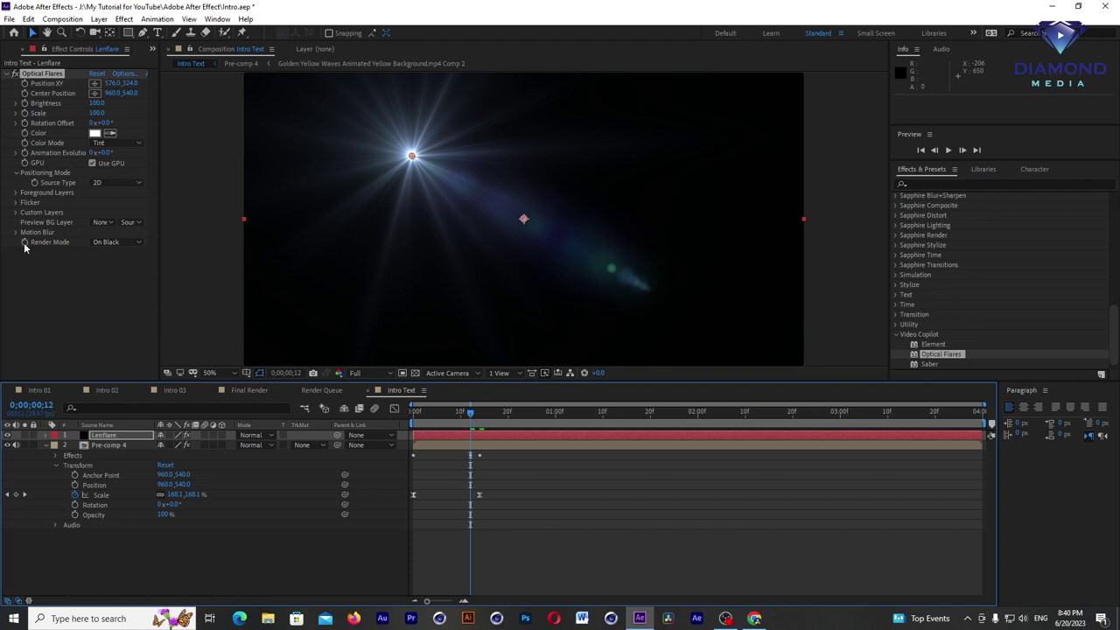
click(94, 242)
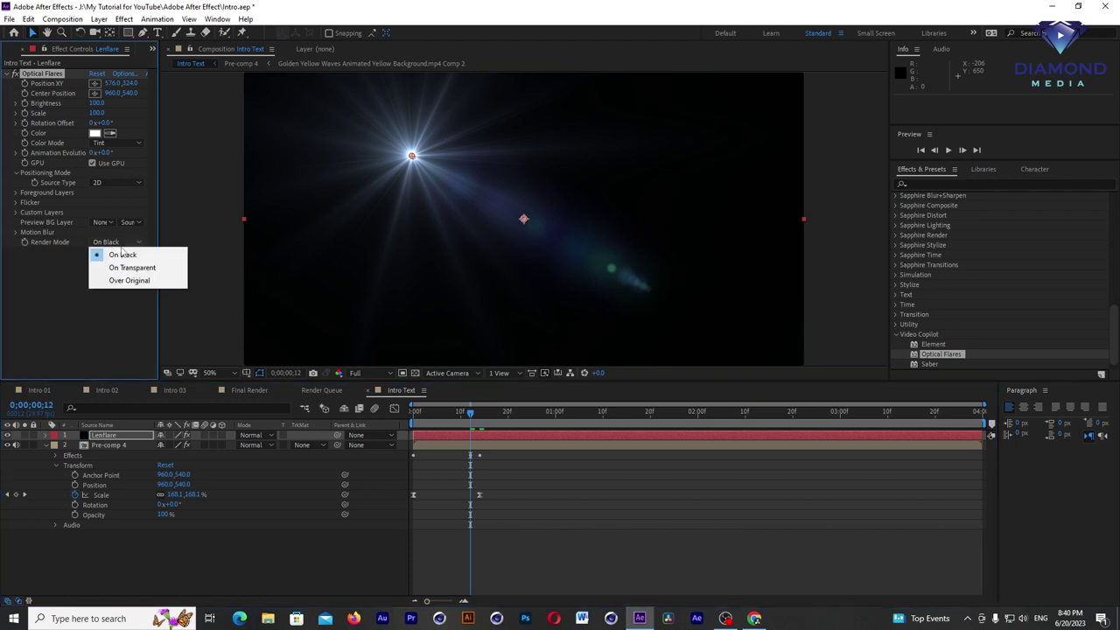
click(128, 269)
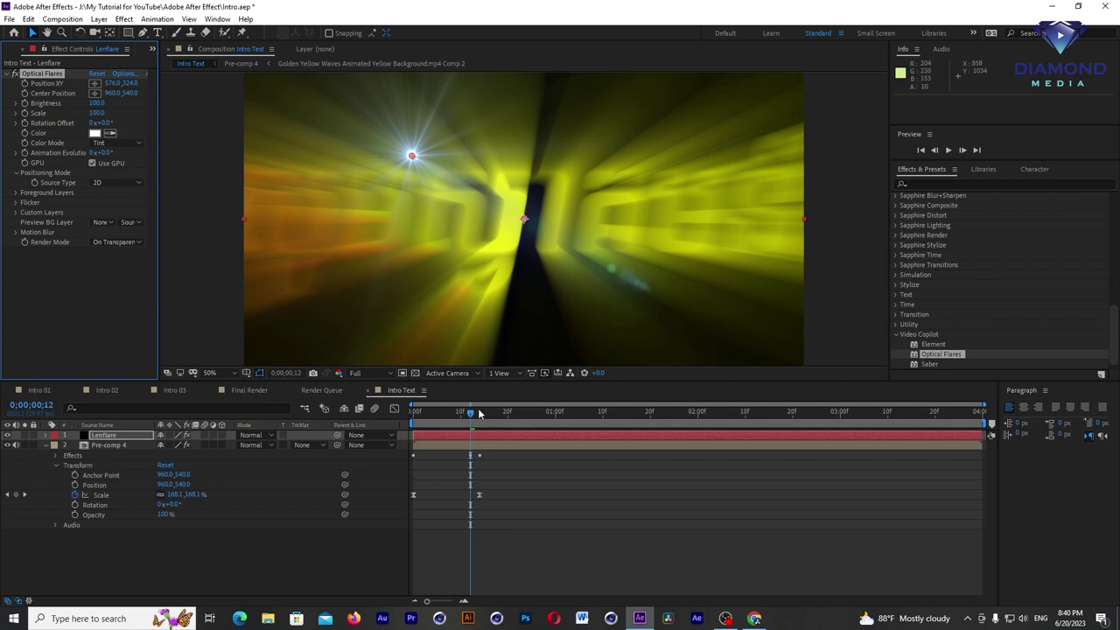
click(505, 416)
drag(516, 423, 543, 423)
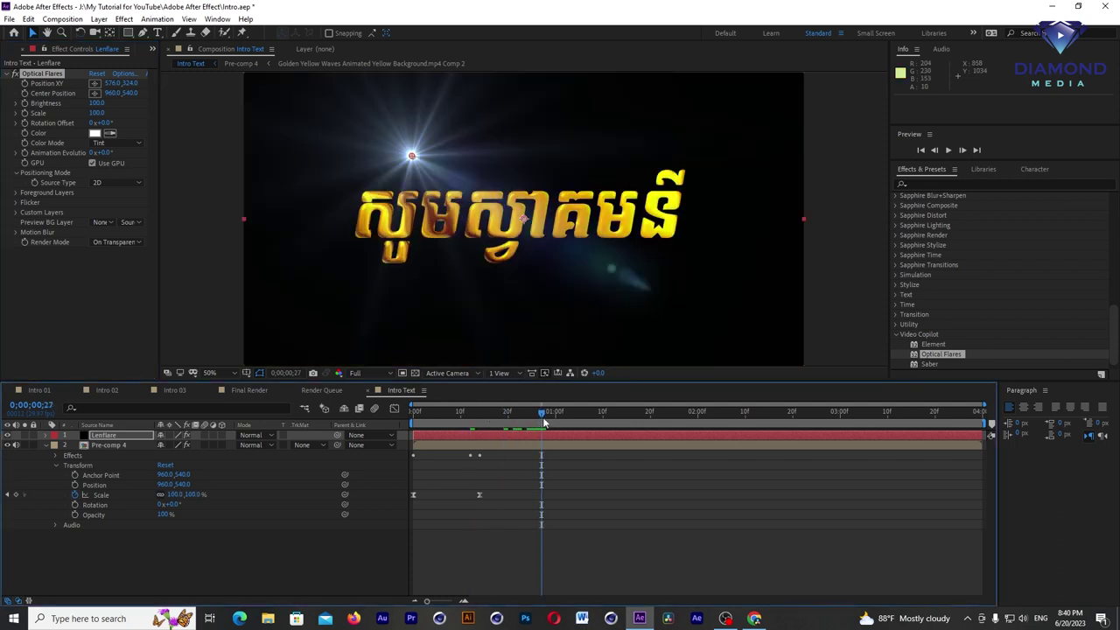
click(125, 74)
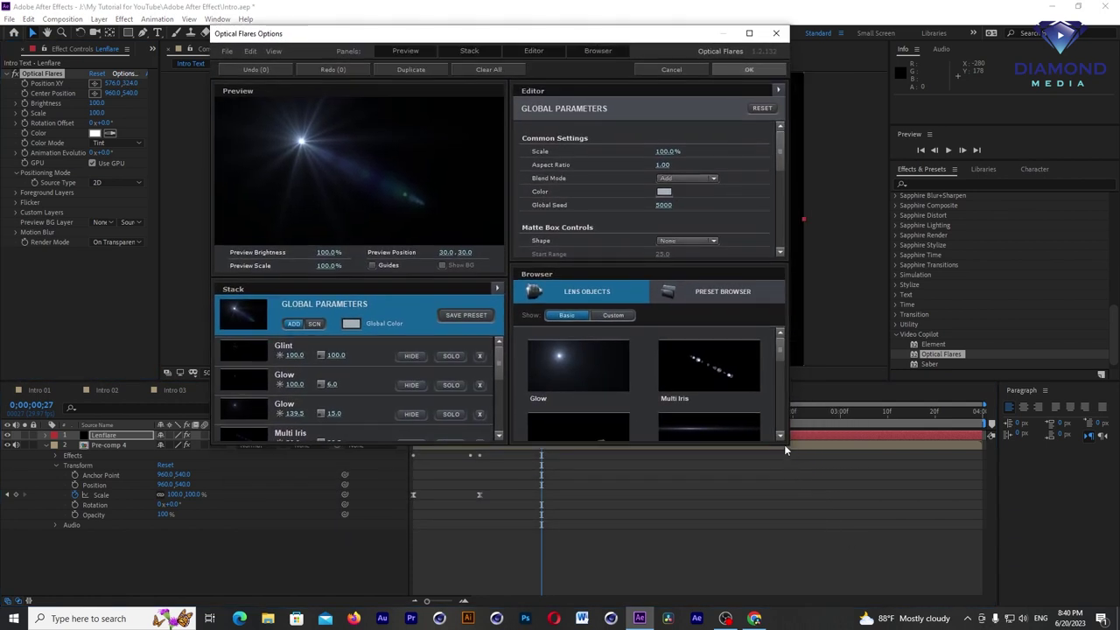
Step: Maximize the Optical Flares Options window and clear all existing lens objects
drag(785, 446, 872, 531)
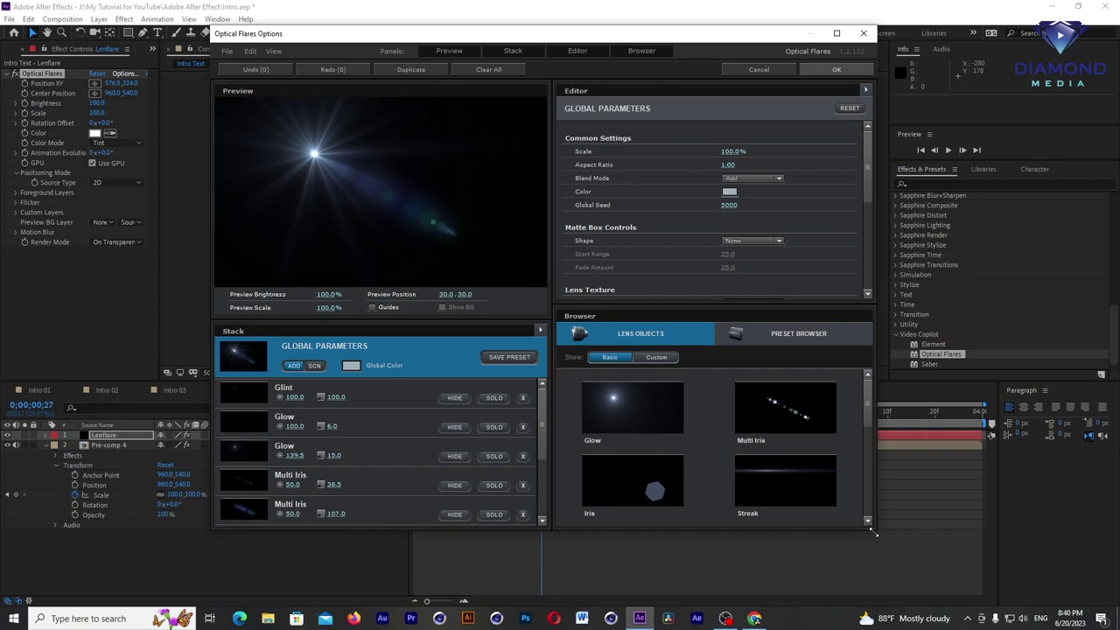
click(837, 34)
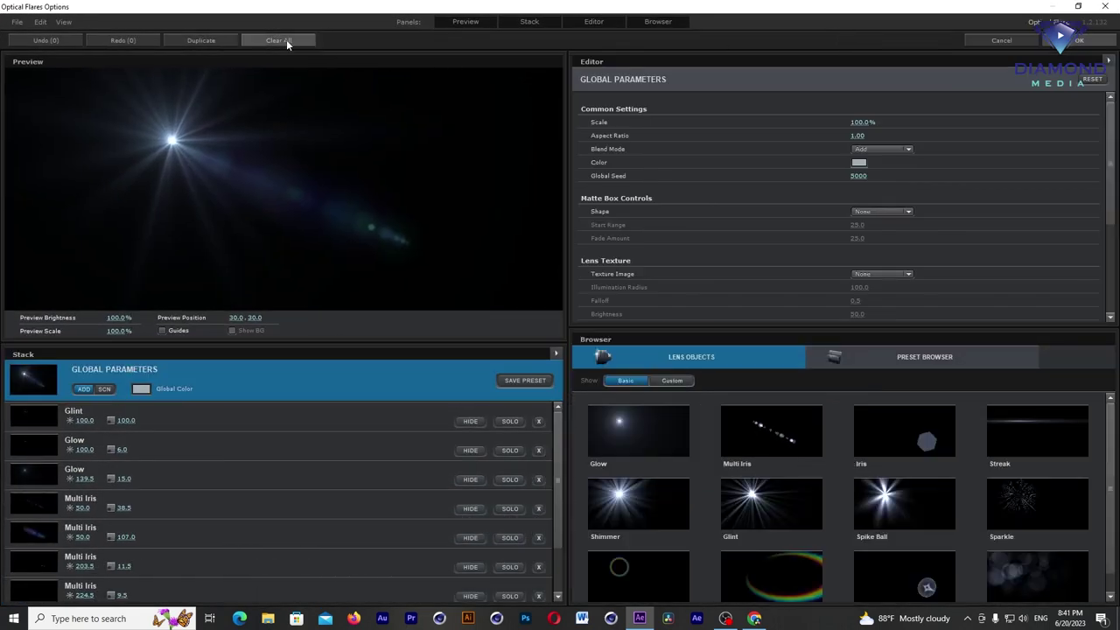
click(280, 45)
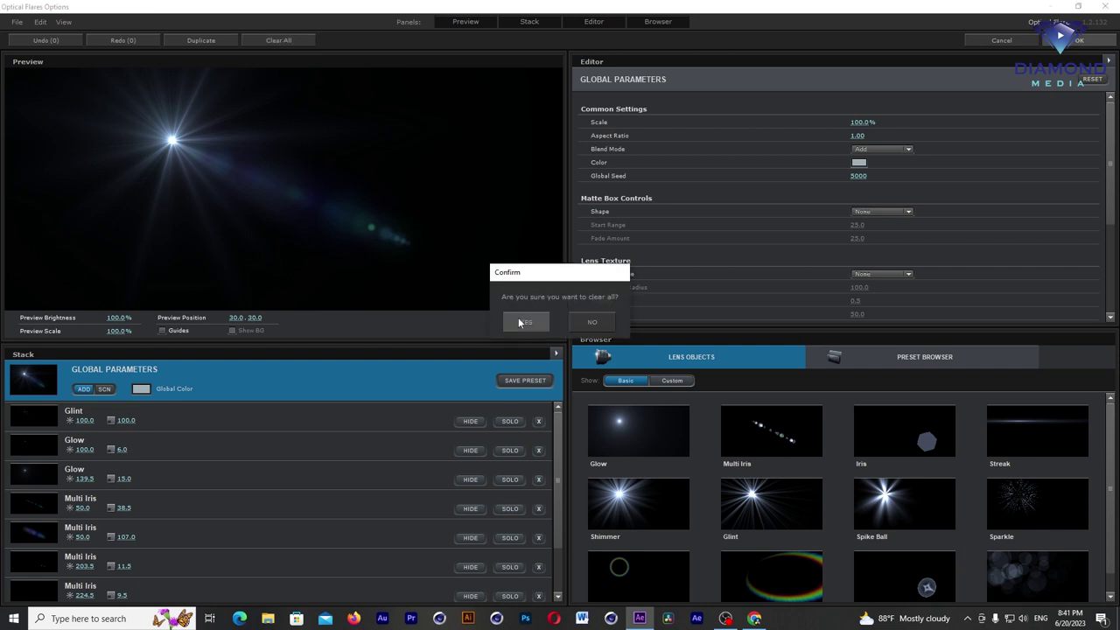
click(525, 319)
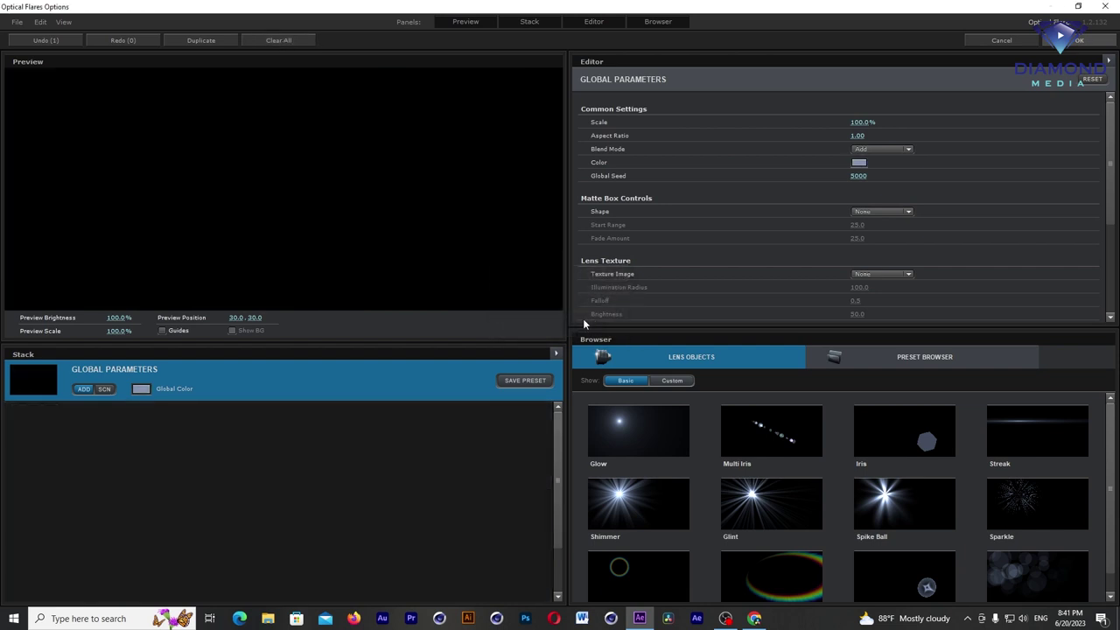
Step: Load a purple Natural Flares preset from the Preset Browser and apply it
click(895, 357)
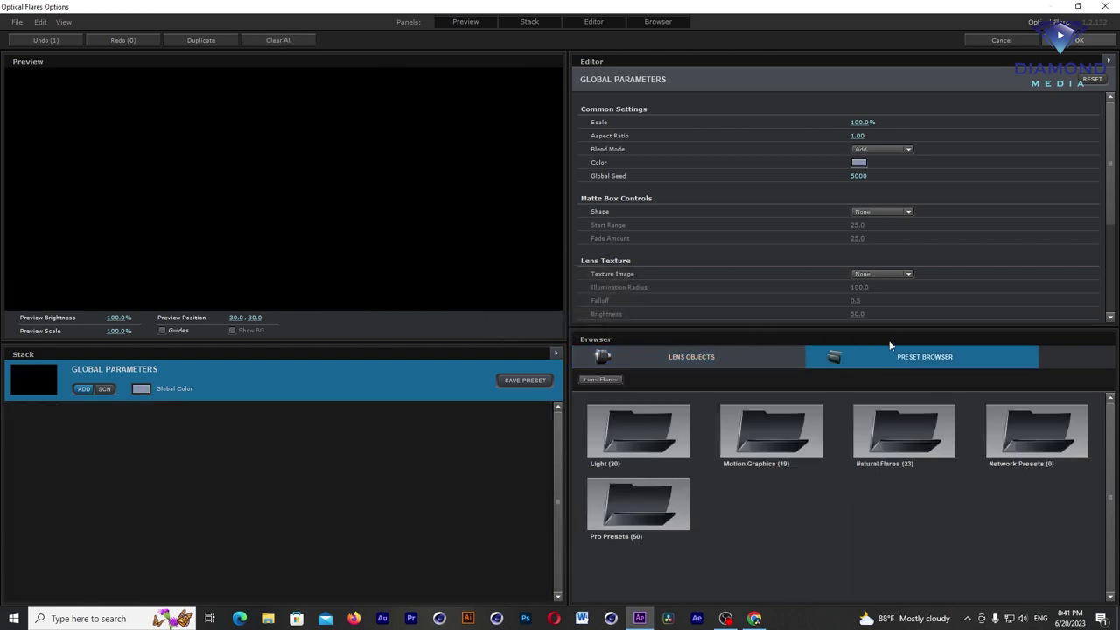
drag(891, 330, 890, 247)
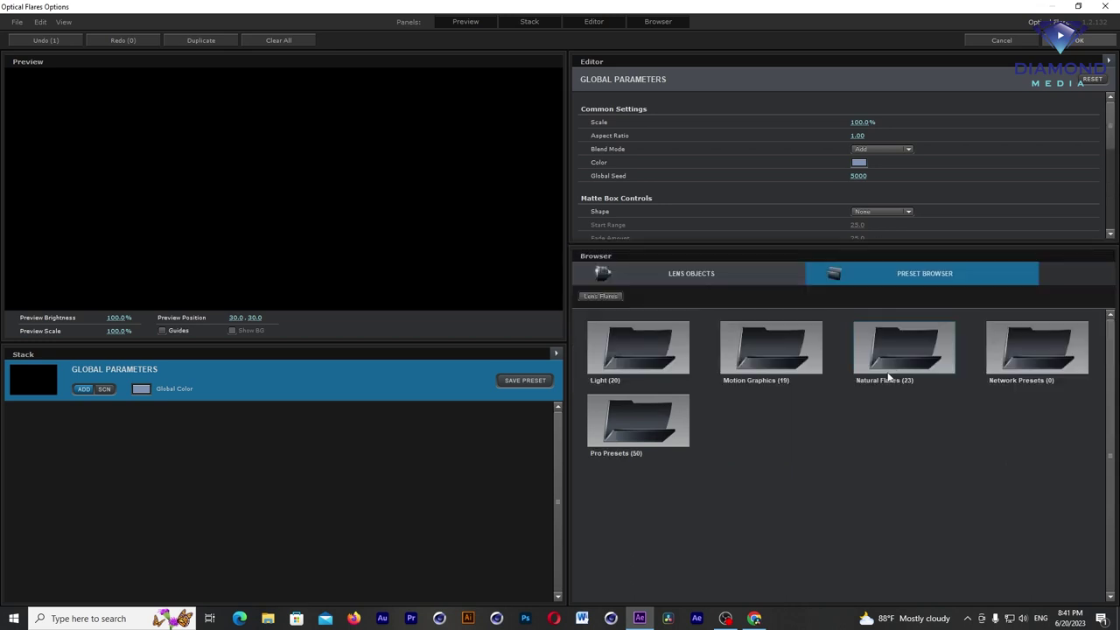
click(893, 361)
click(638, 346)
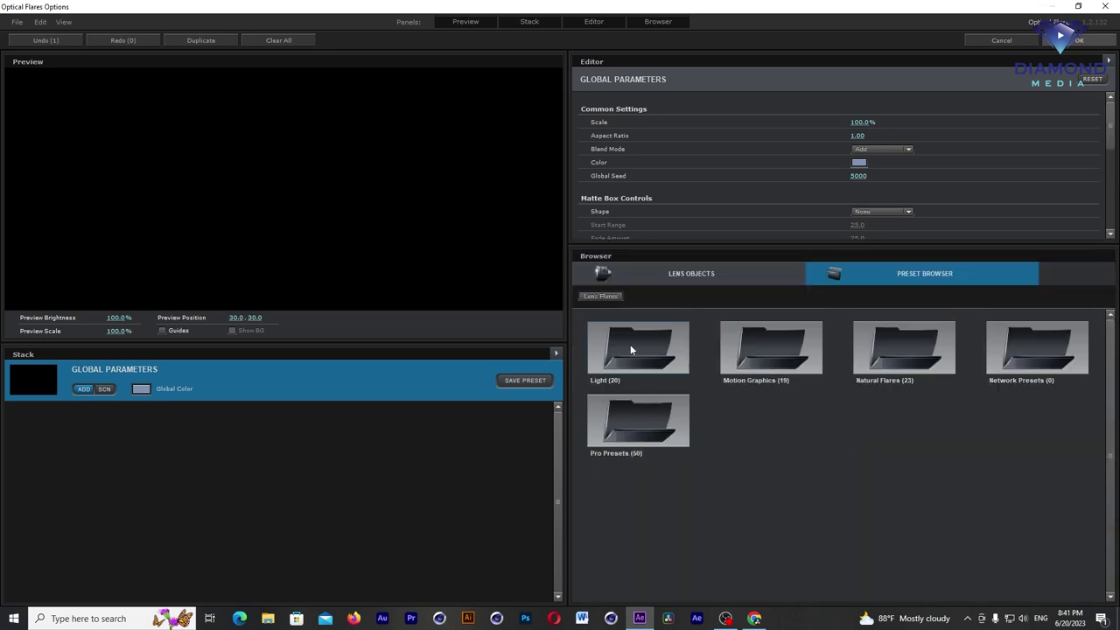
click(1016, 364)
click(779, 350)
scroll(875, 394, down, 3)
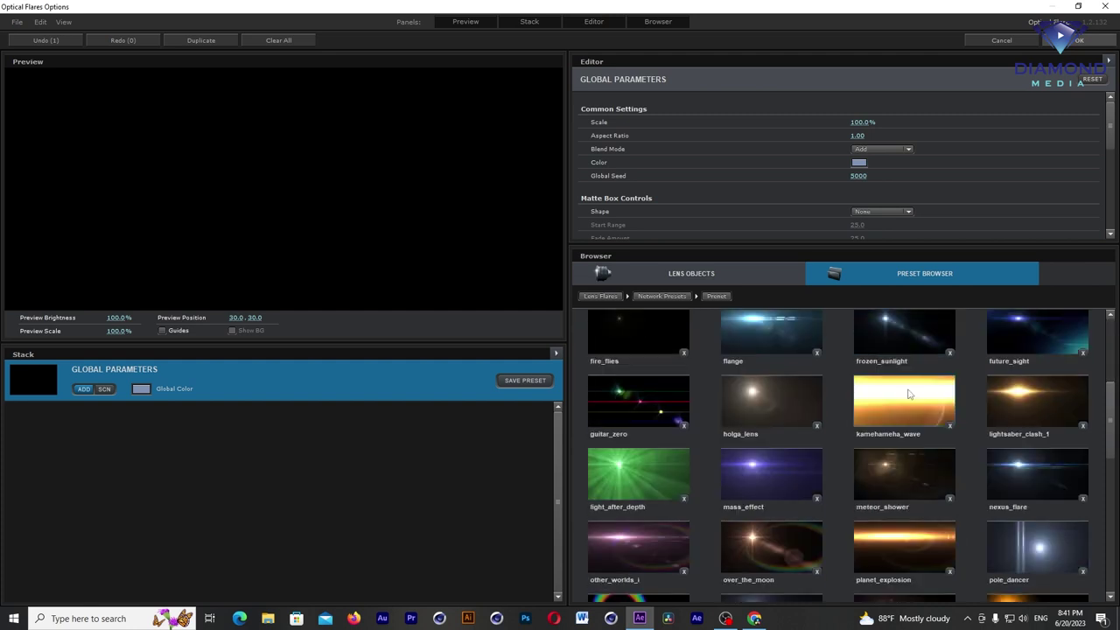
scroll(908, 416, up, 1)
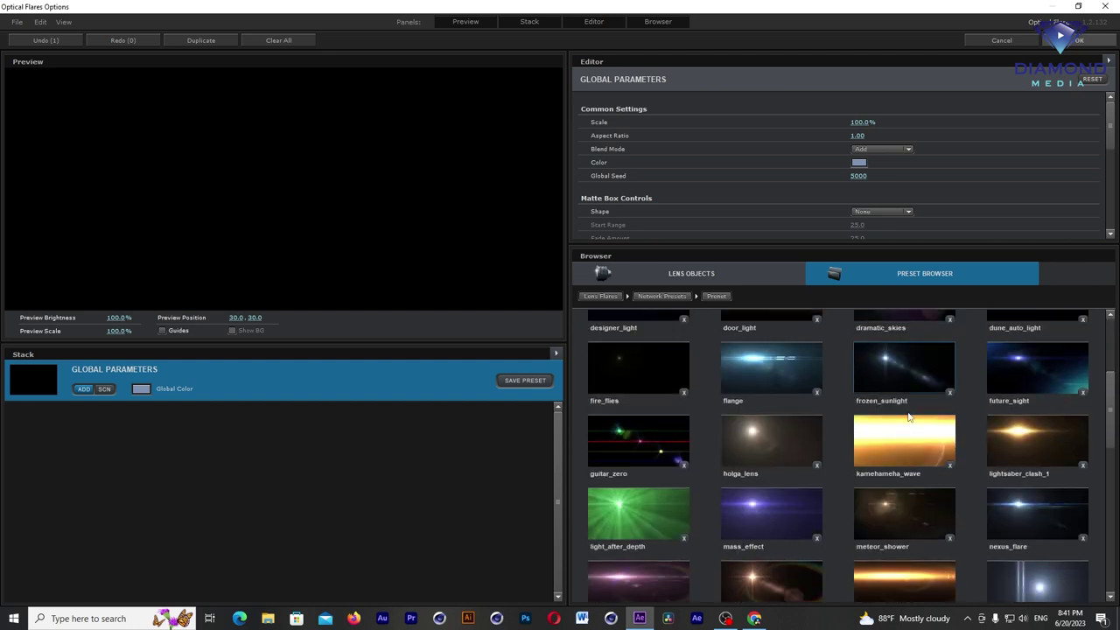
scroll(907, 411, up, 2)
click(900, 408)
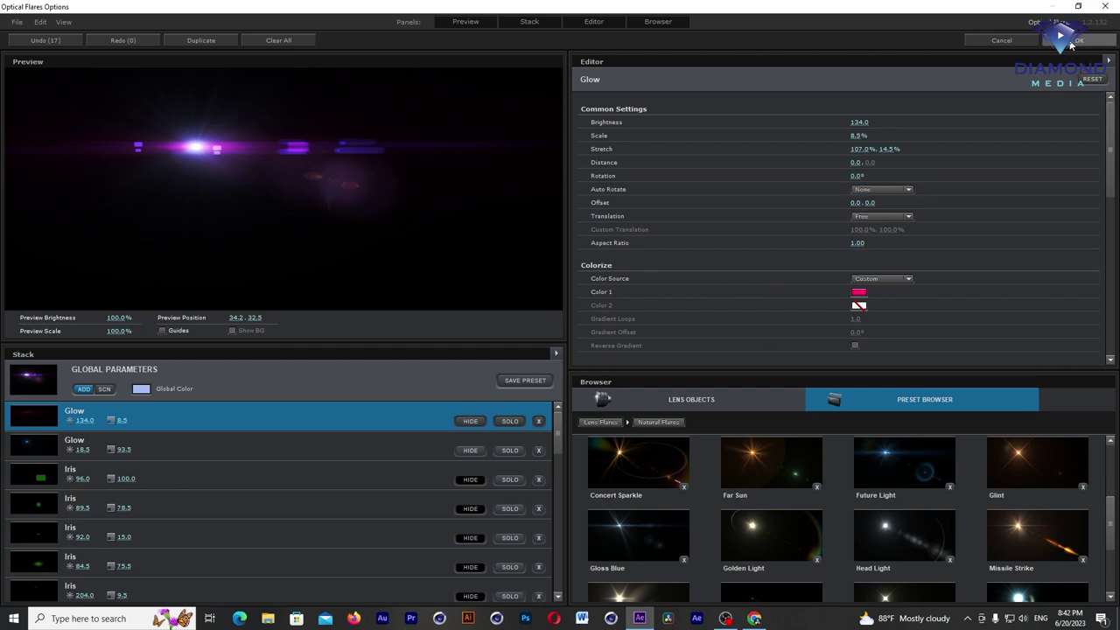
click(1071, 46)
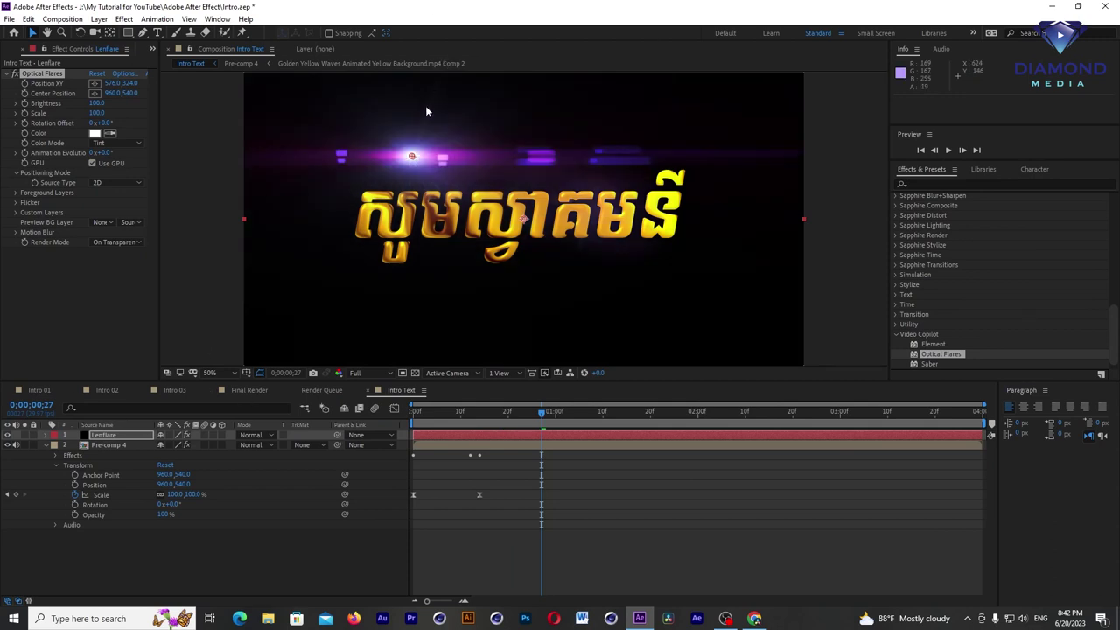
Step: Move the flare centre into the title text and set its Scale to 60
drag(411, 156, 470, 241)
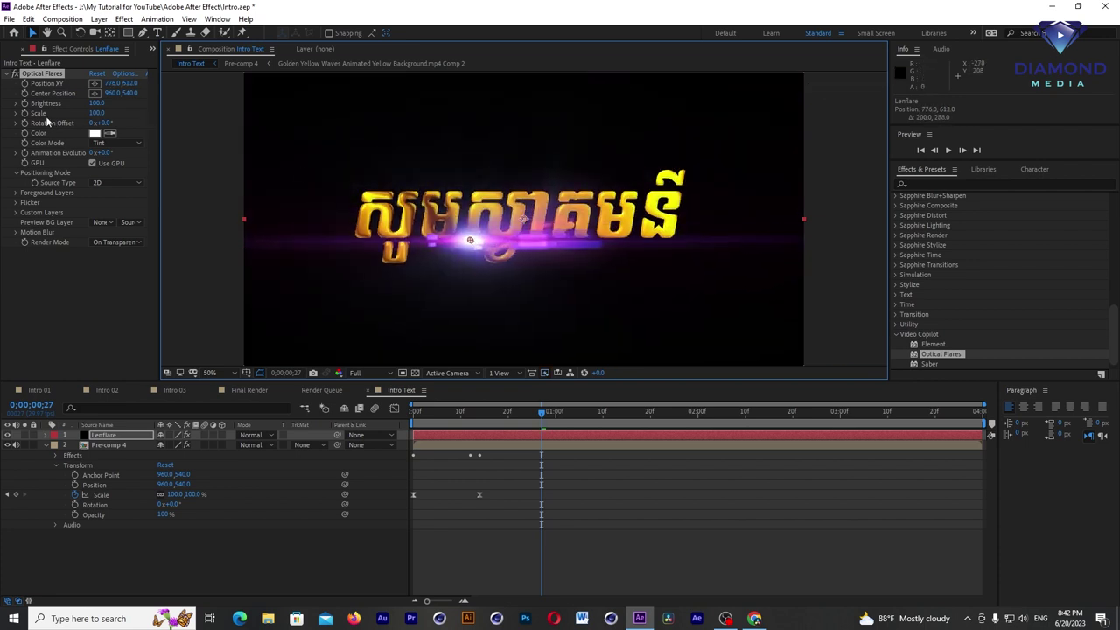
drag(94, 115, 103, 115)
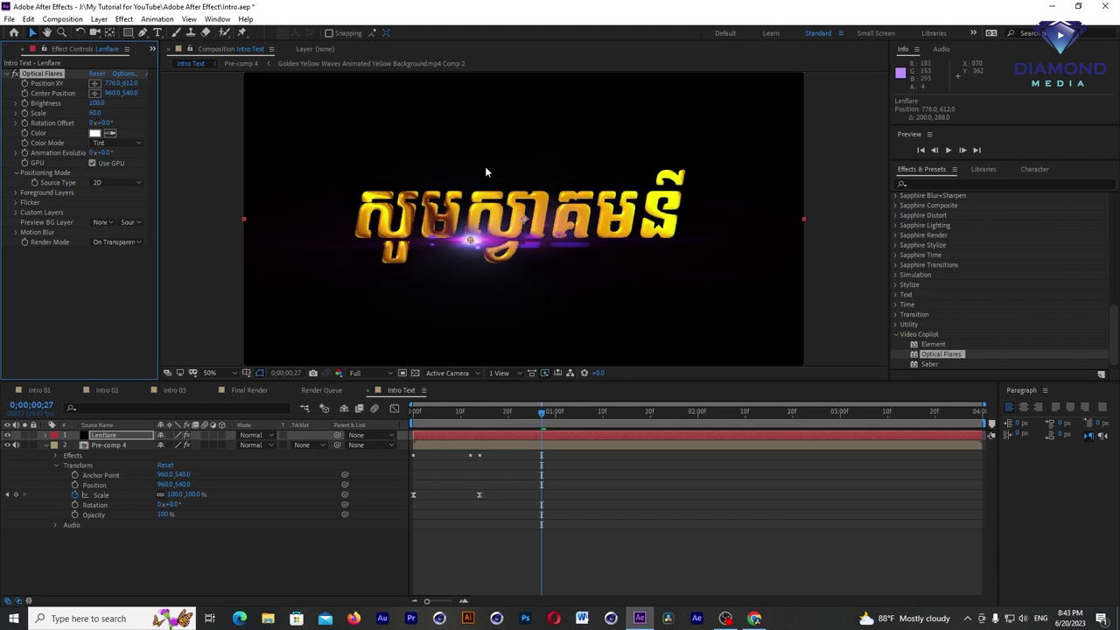
drag(501, 426, 563, 423)
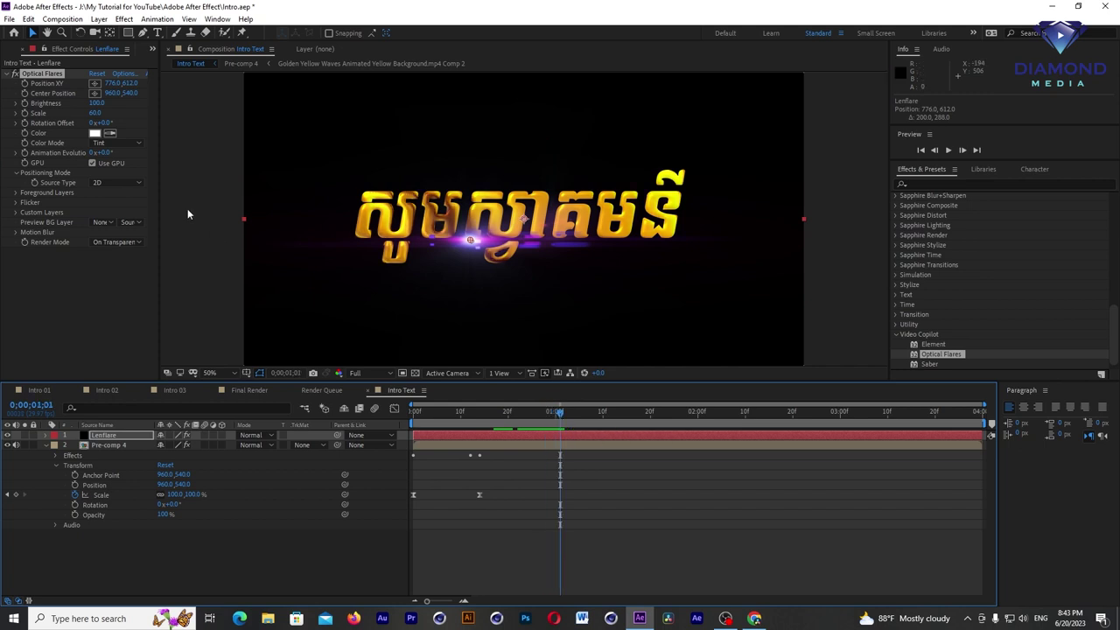
click(27, 116)
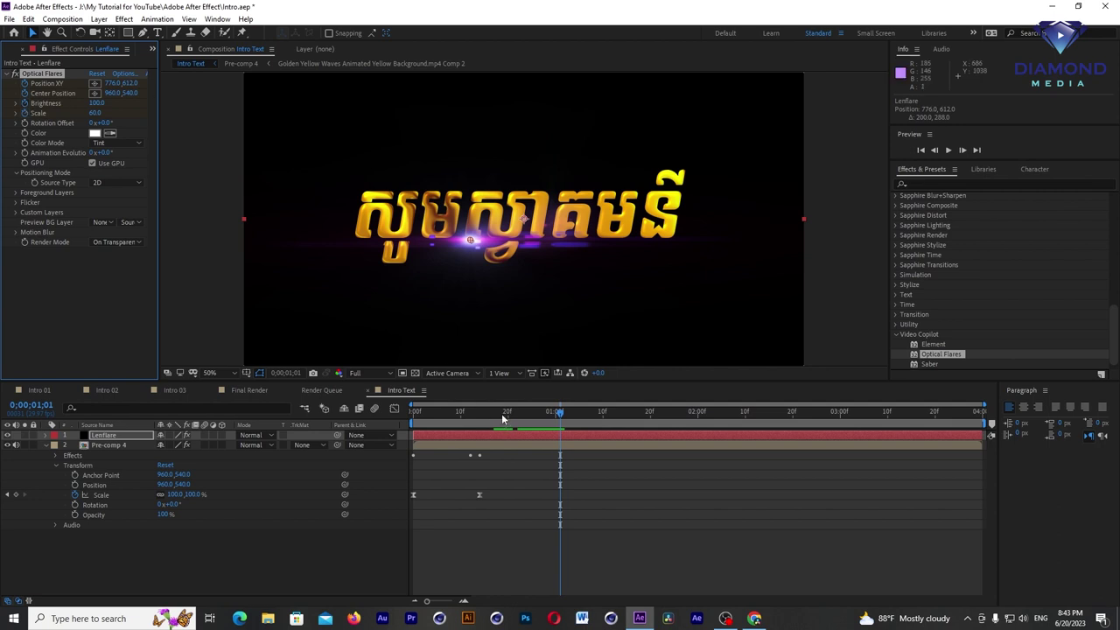
Step: Keyframe the flare off-left at -1266,612 with scale 0 on frame 14, then sweep it across the title
drag(501, 419, 481, 422)
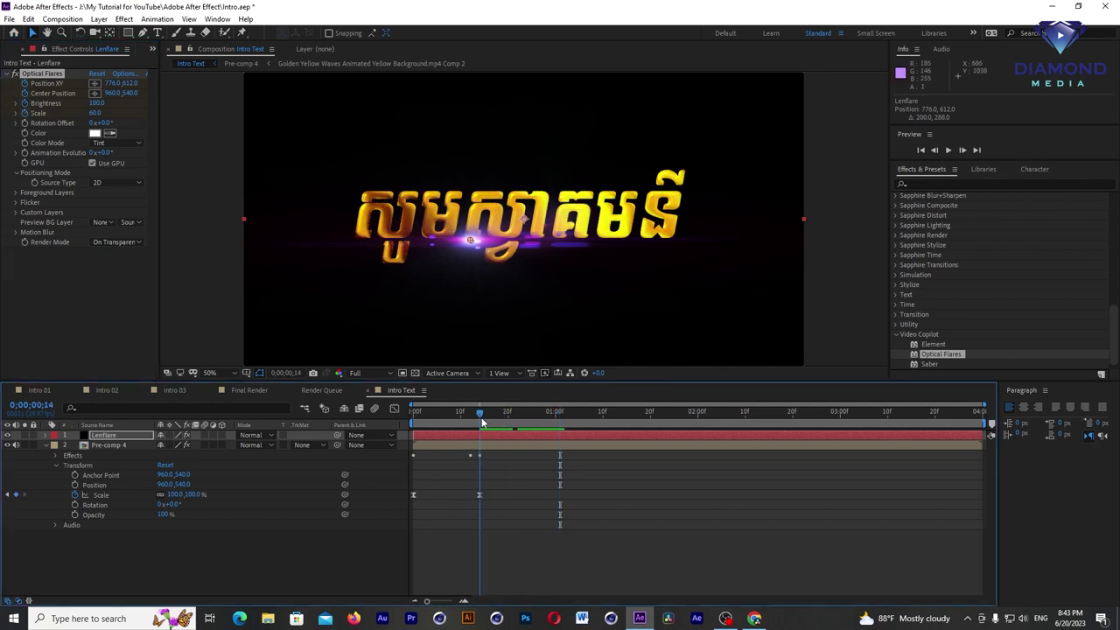
drag(111, 83, 35, 84)
drag(111, 83, 35, 84)
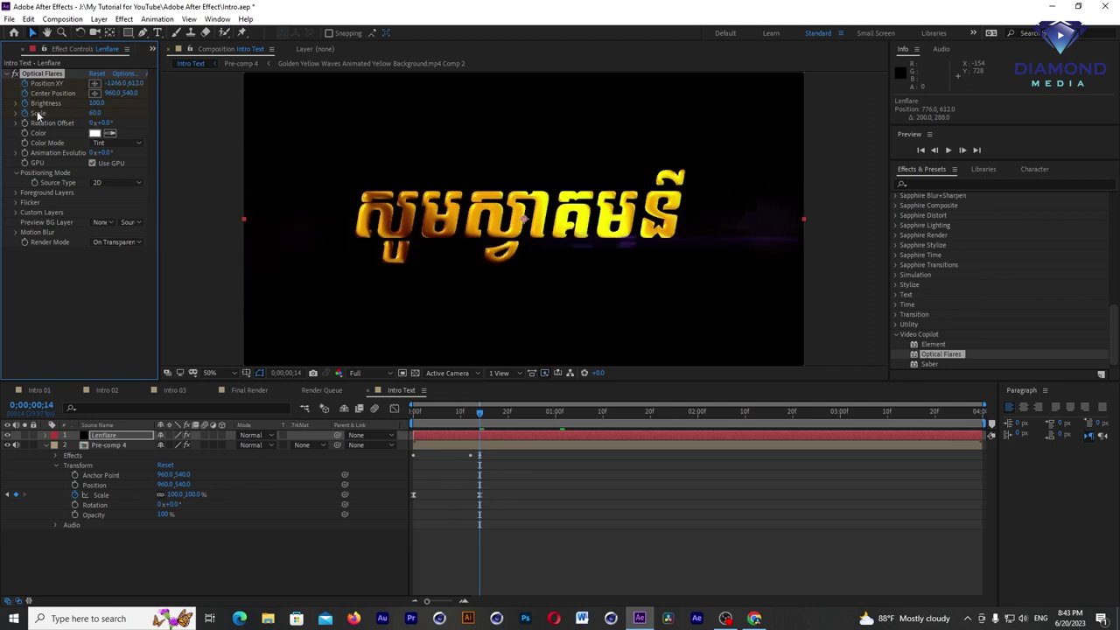
drag(96, 114, 54, 117)
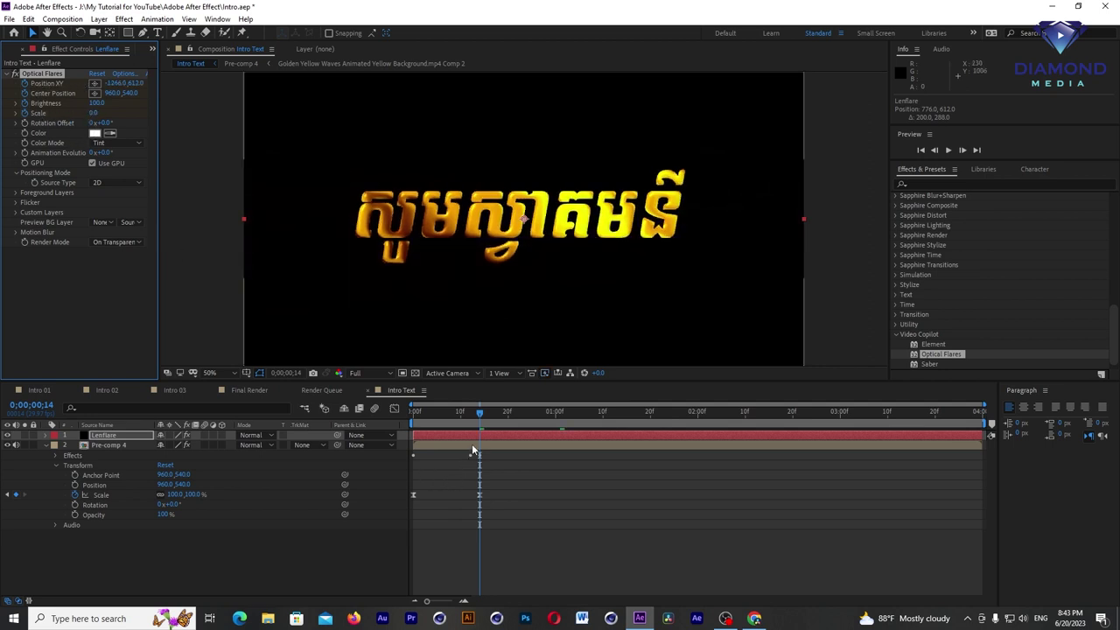
drag(479, 412, 978, 414)
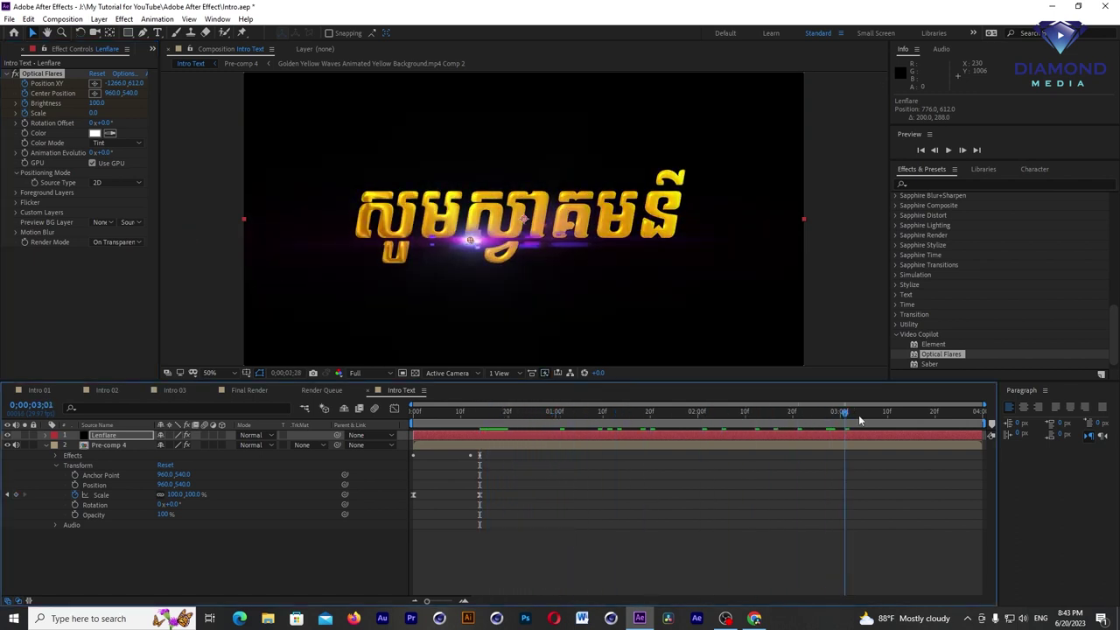
drag(109, 82, 324, 84)
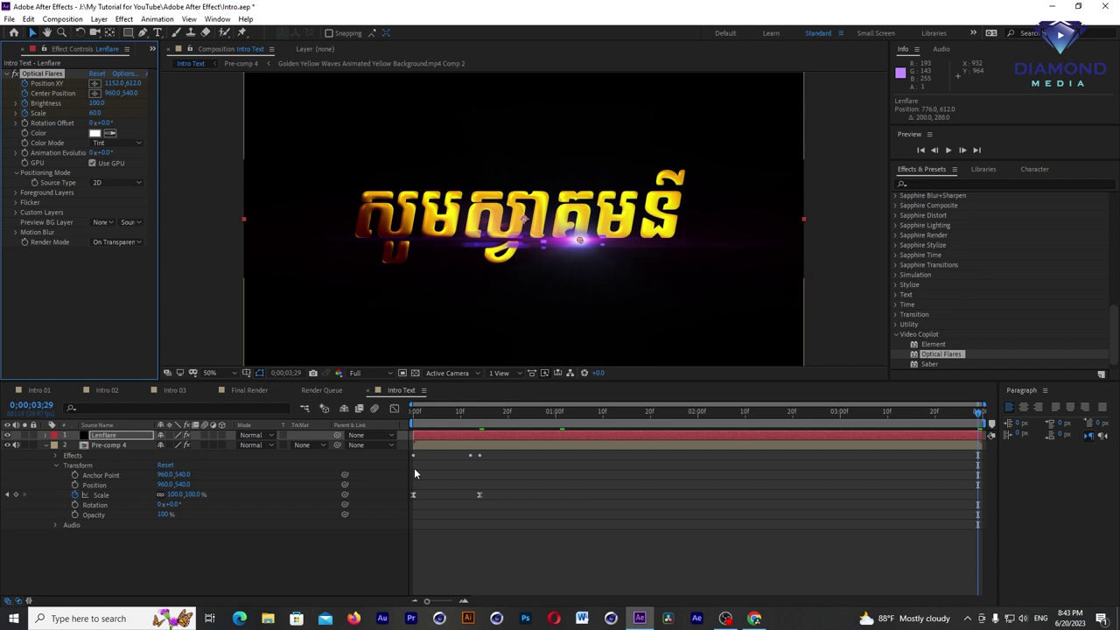
Step: Move Lenflare beneath Pre-comp 4 and preview its keyframed flare sweep
click(46, 446)
drag(103, 435, 99, 455)
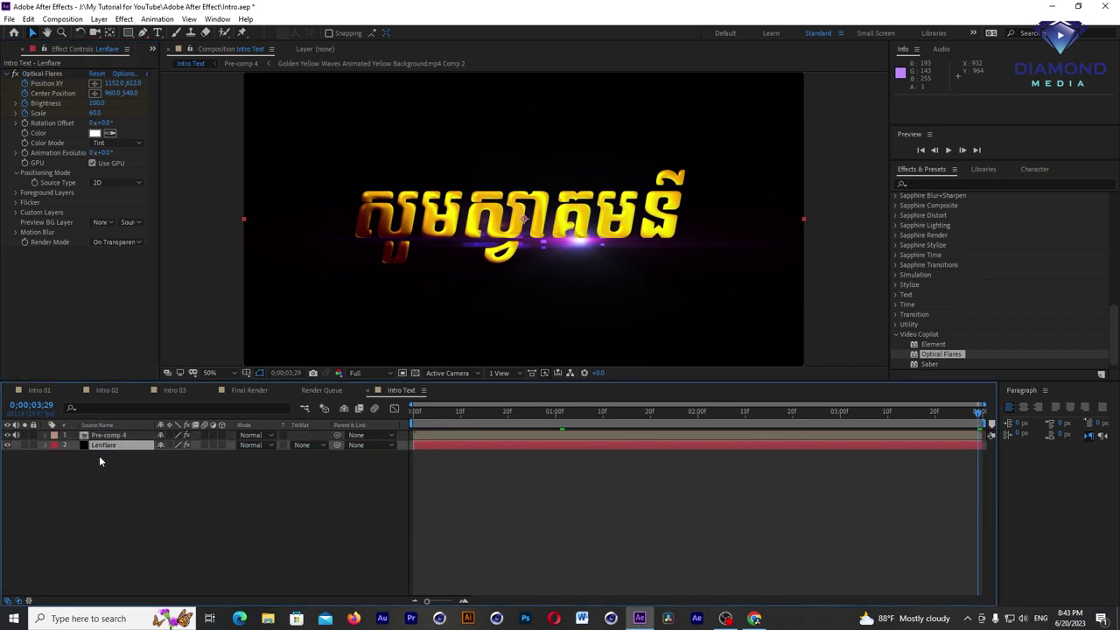
key(space)
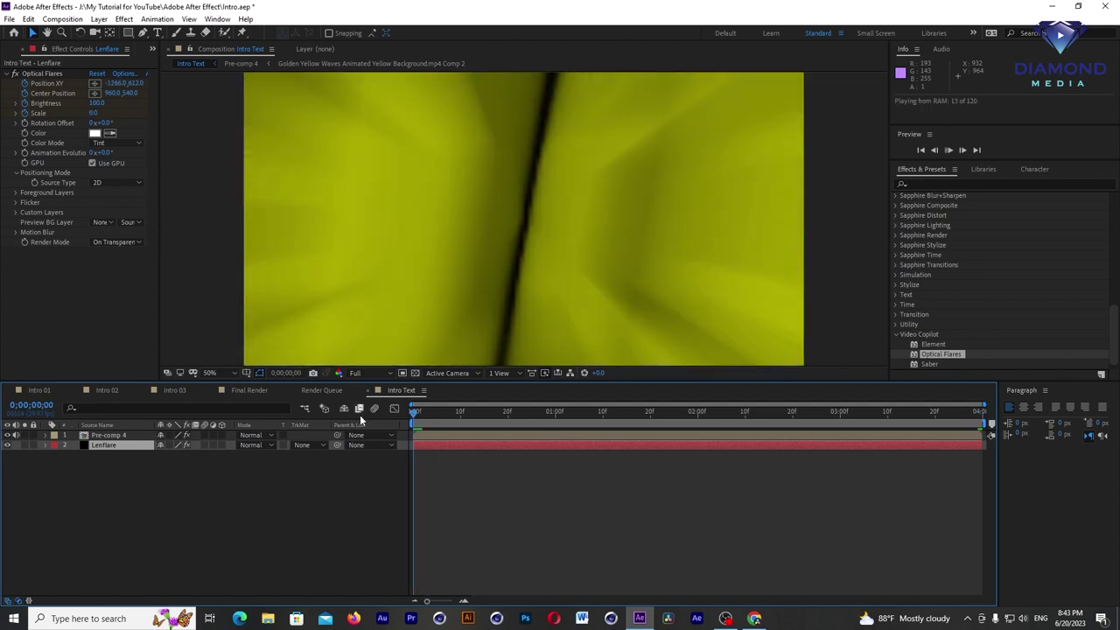
key(u)
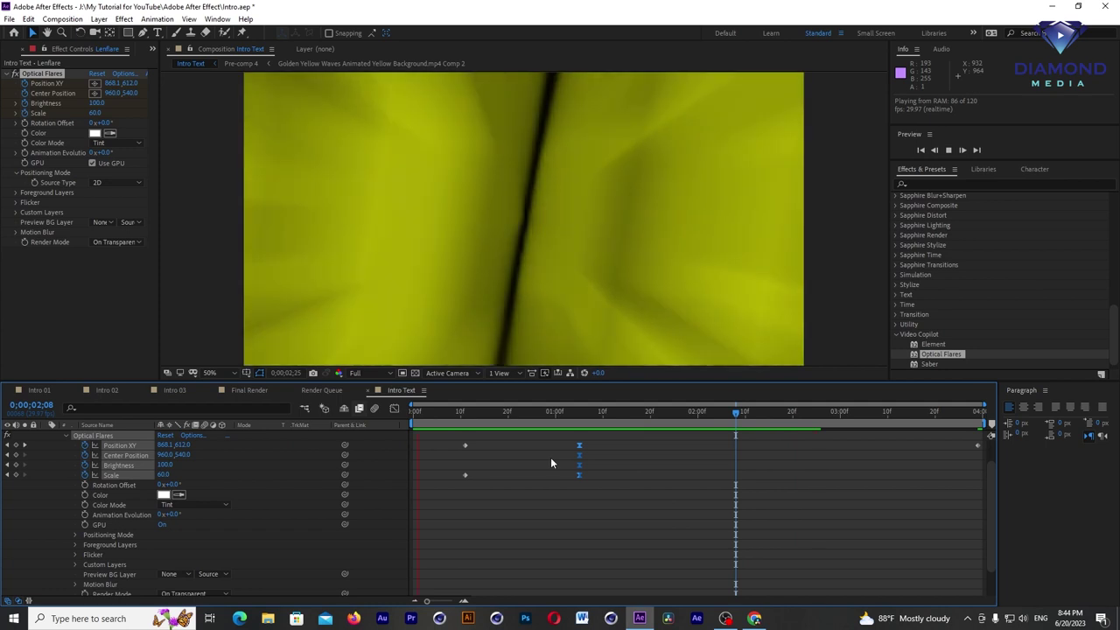
click(578, 411)
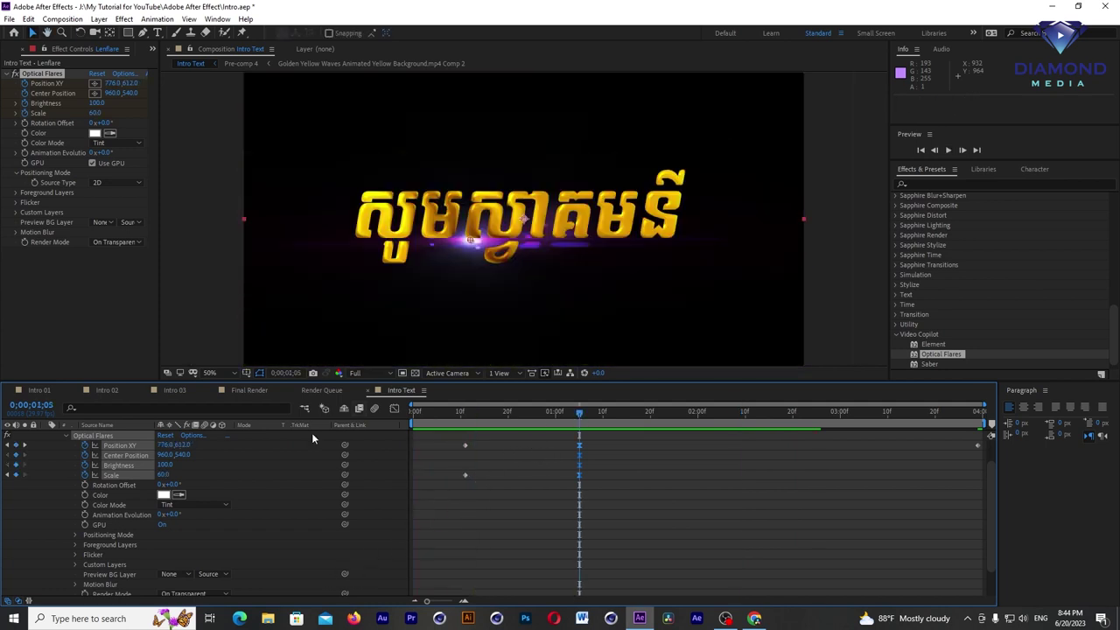
scroll(220, 483, up, 2)
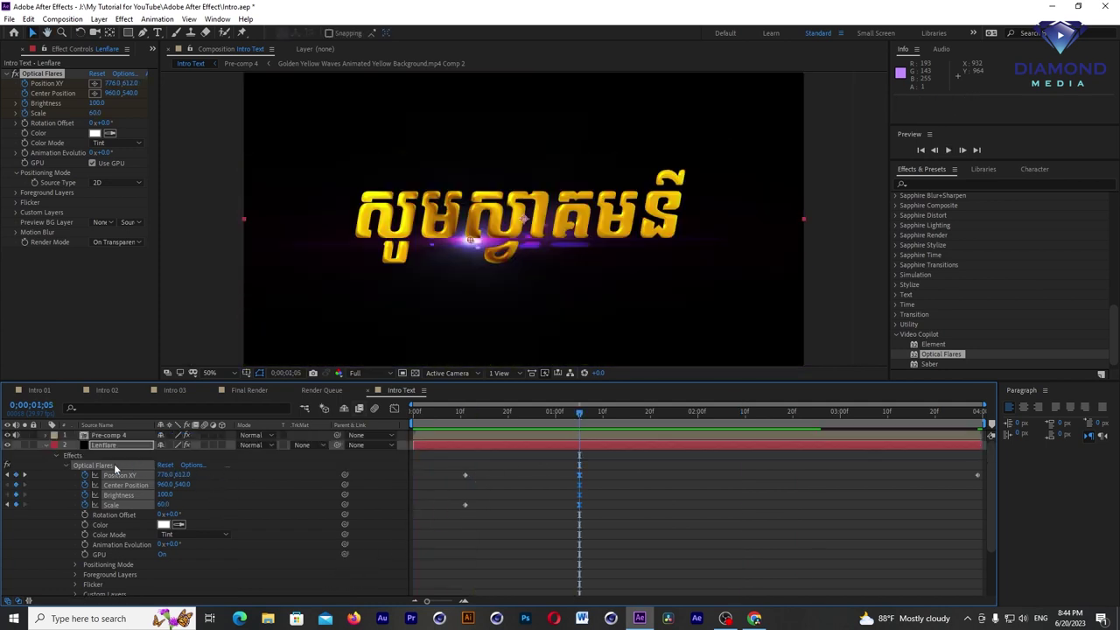
click(48, 445)
click(37, 390)
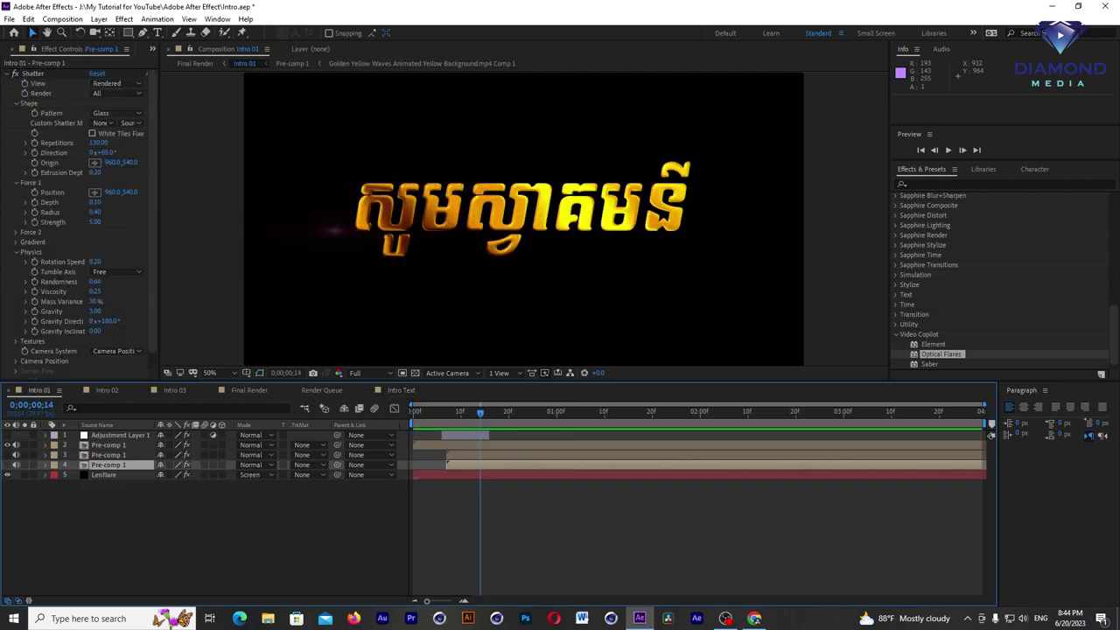
Step: Turn on Pre-comp 1's gold shatter in Intro 01, preview it, then return to Intro Text at frame 14
click(7, 464)
drag(480, 411, 421, 412)
key(space)
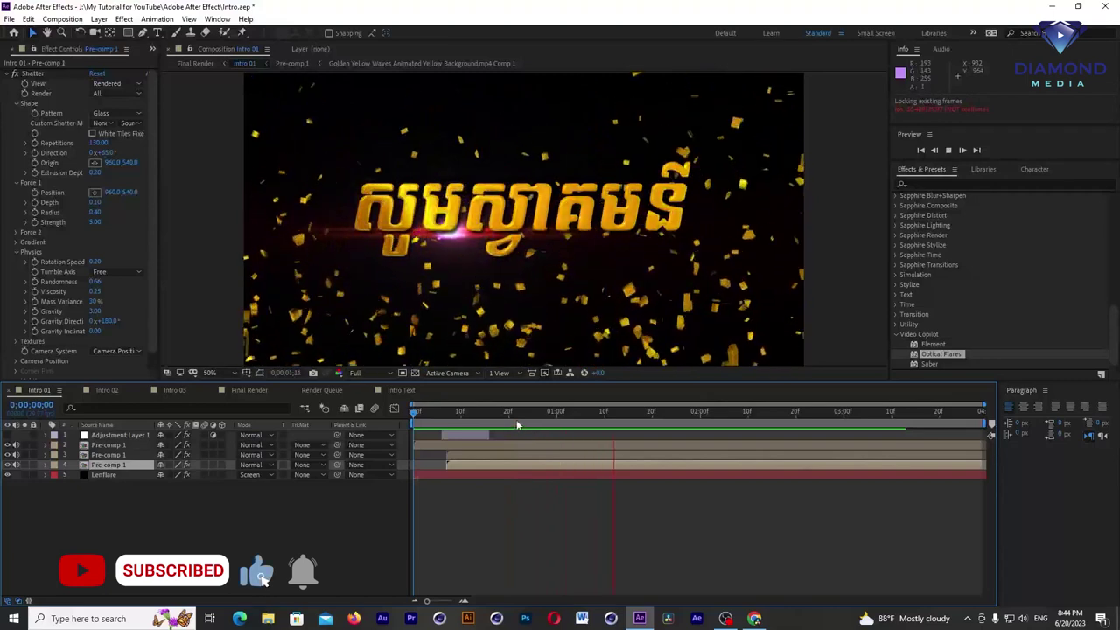
key(space)
click(405, 391)
drag(426, 417, 480, 418)
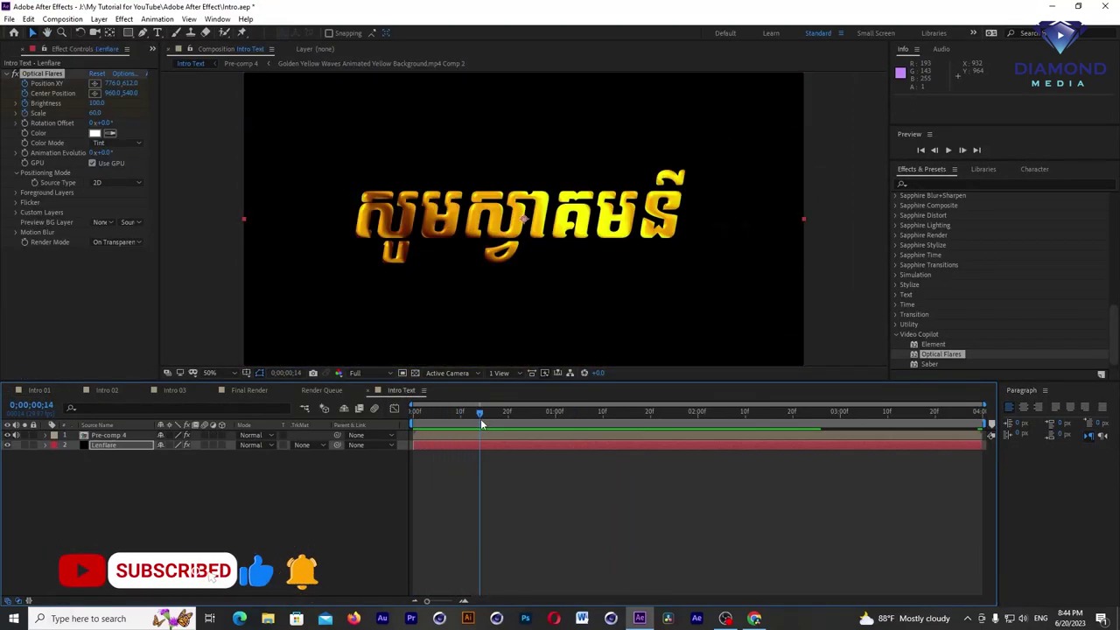
Step: Duplicate the Pre-comp 4 layer
click(483, 435)
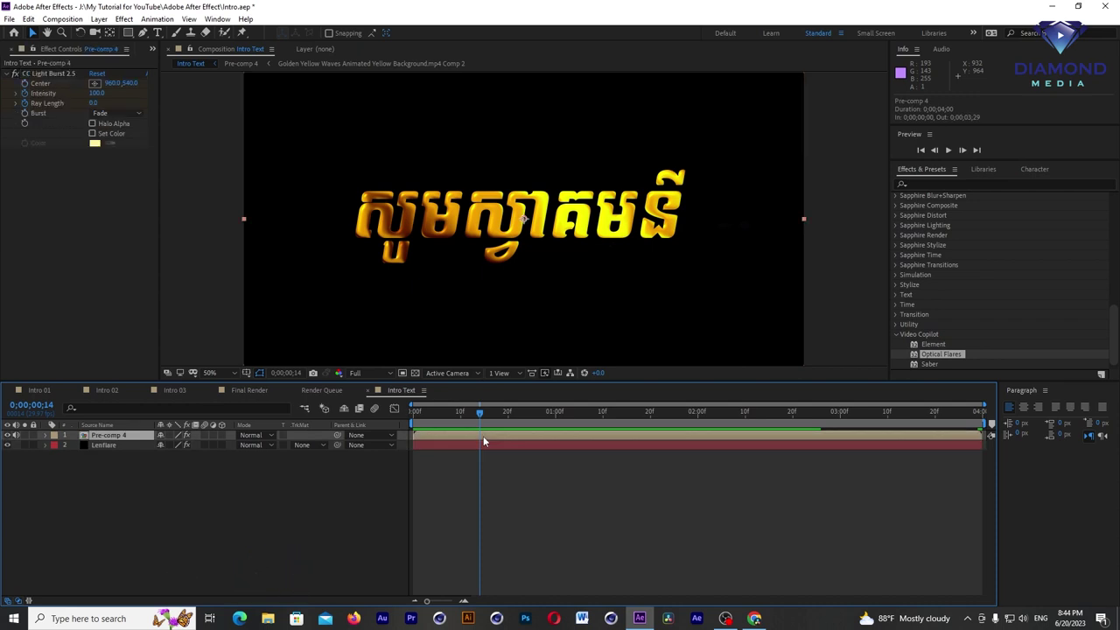
click(28, 18)
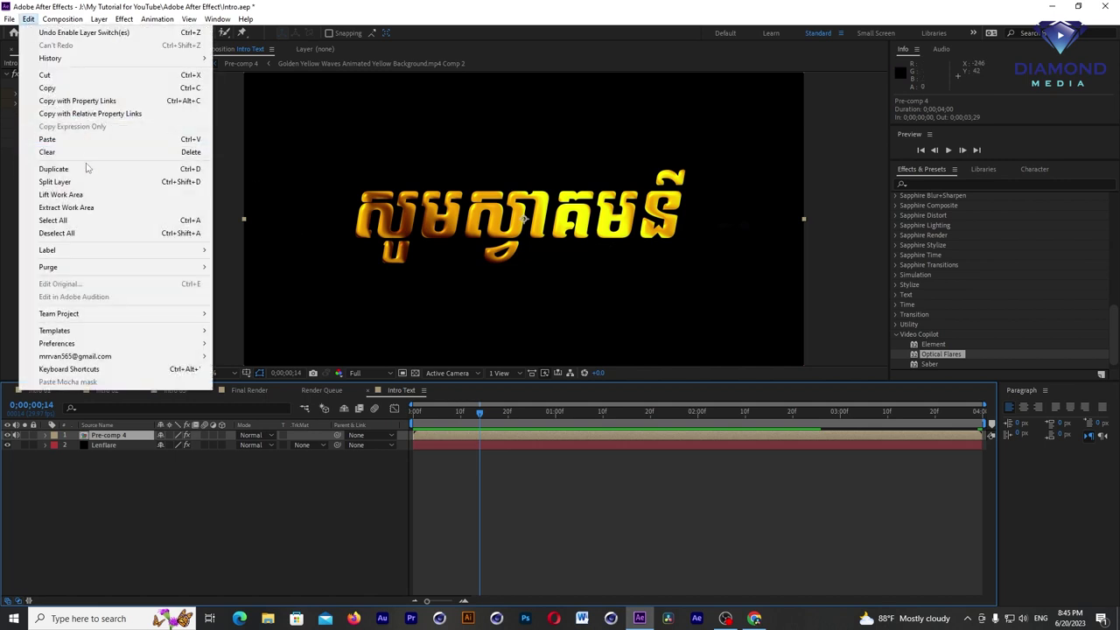
click(53, 169)
Step: Delete the CC Light Burst 2.5 effect from the lower Pre-comp 4 copy
click(449, 446)
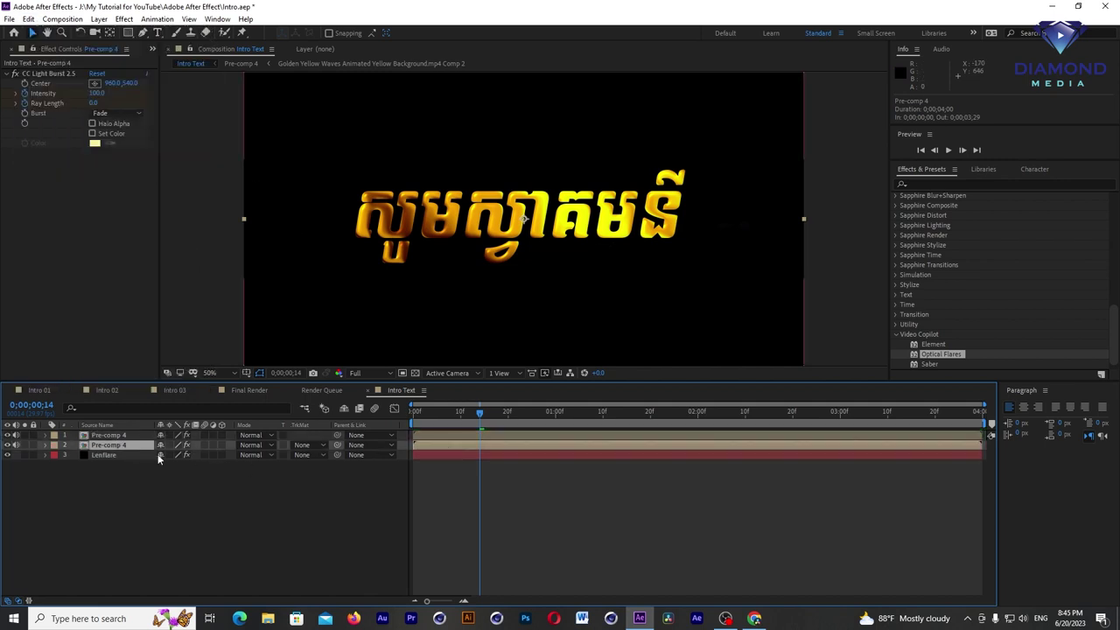
click(44, 446)
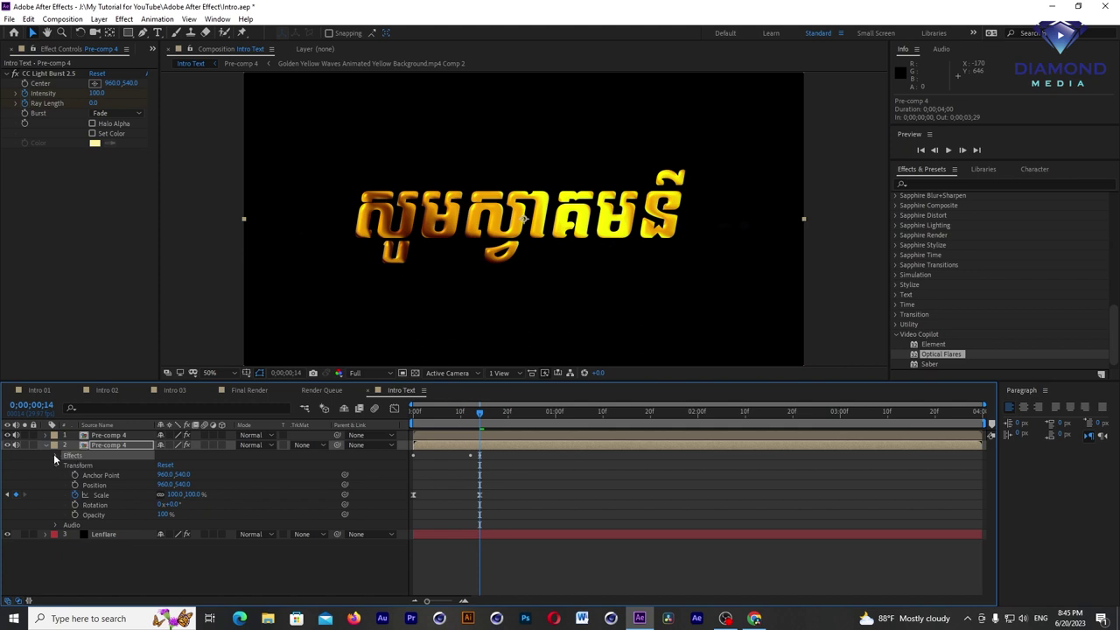
click(55, 455)
click(87, 467)
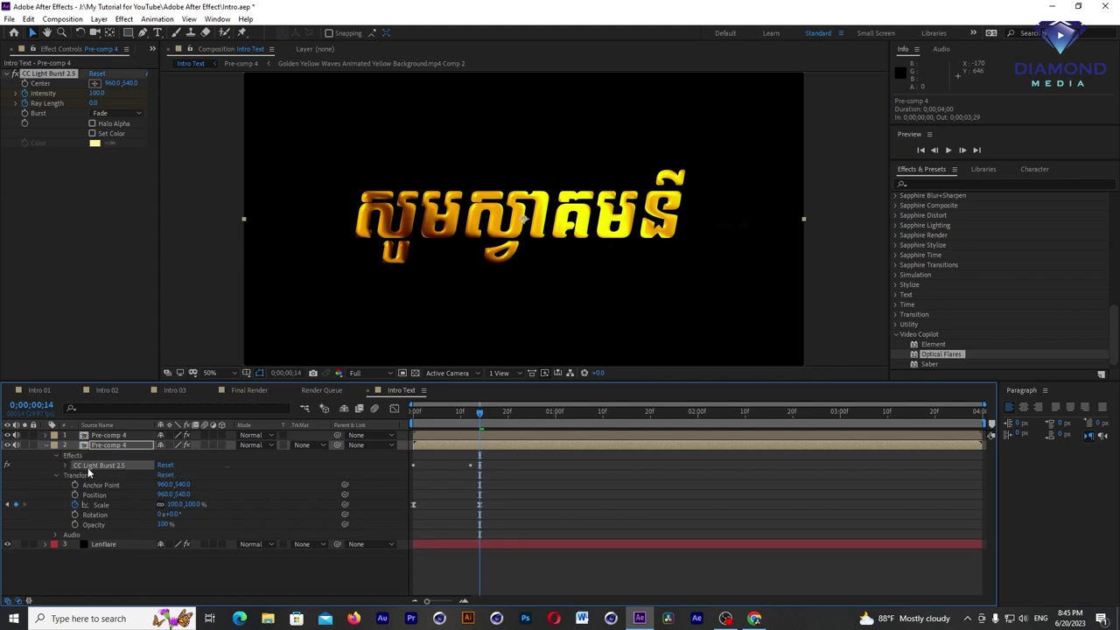
key(Delete)
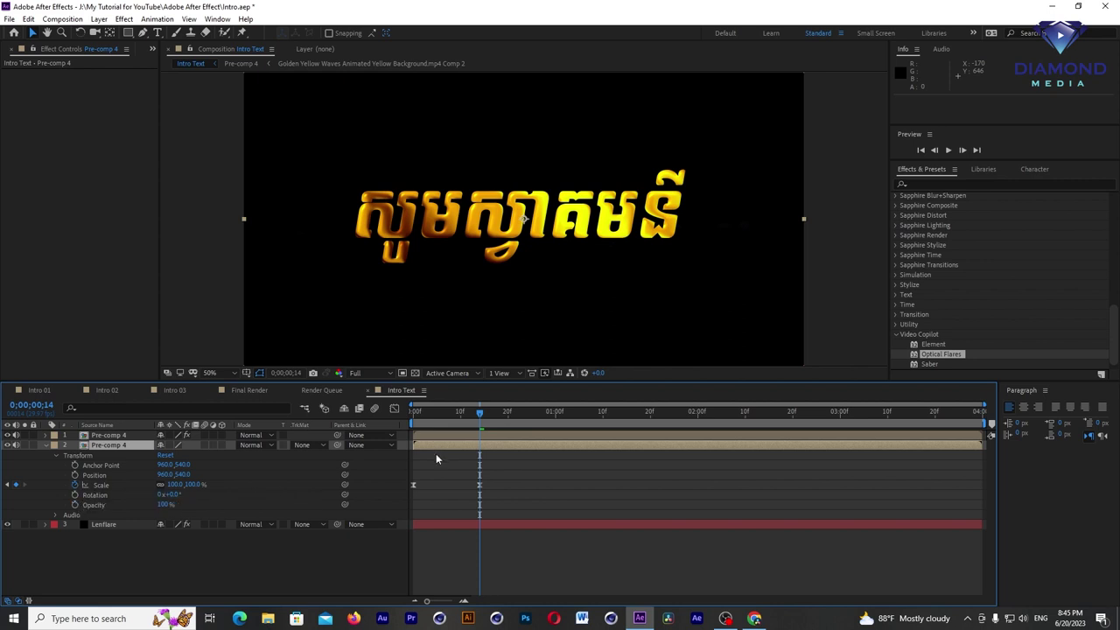
Step: Remove the lower copy's Scale keyframes and hide the top layer
key(space)
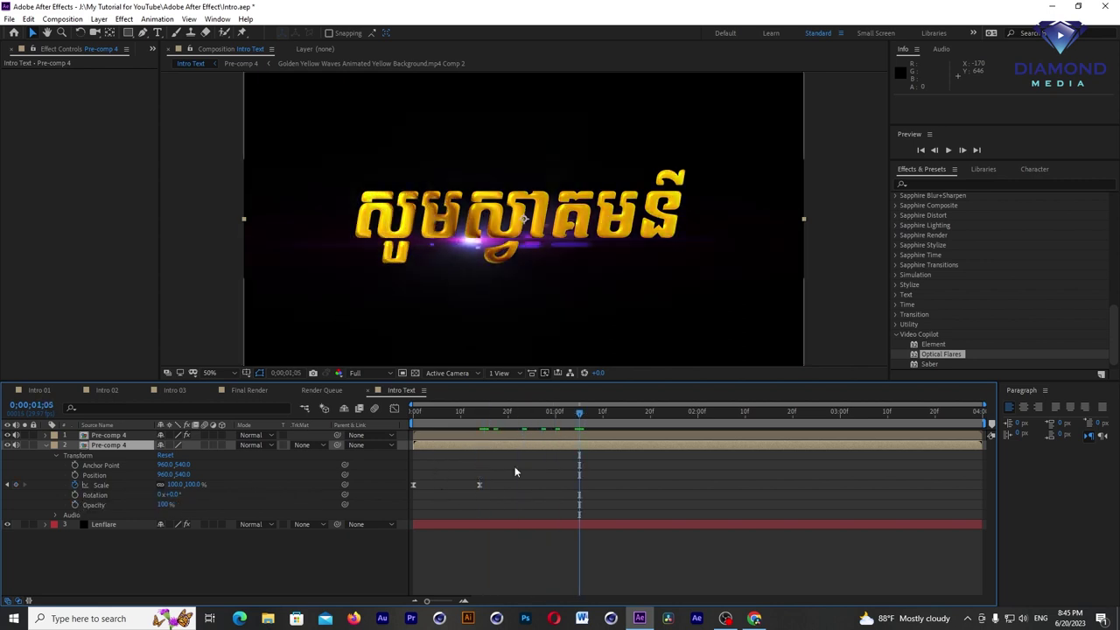
click(126, 487)
click(75, 486)
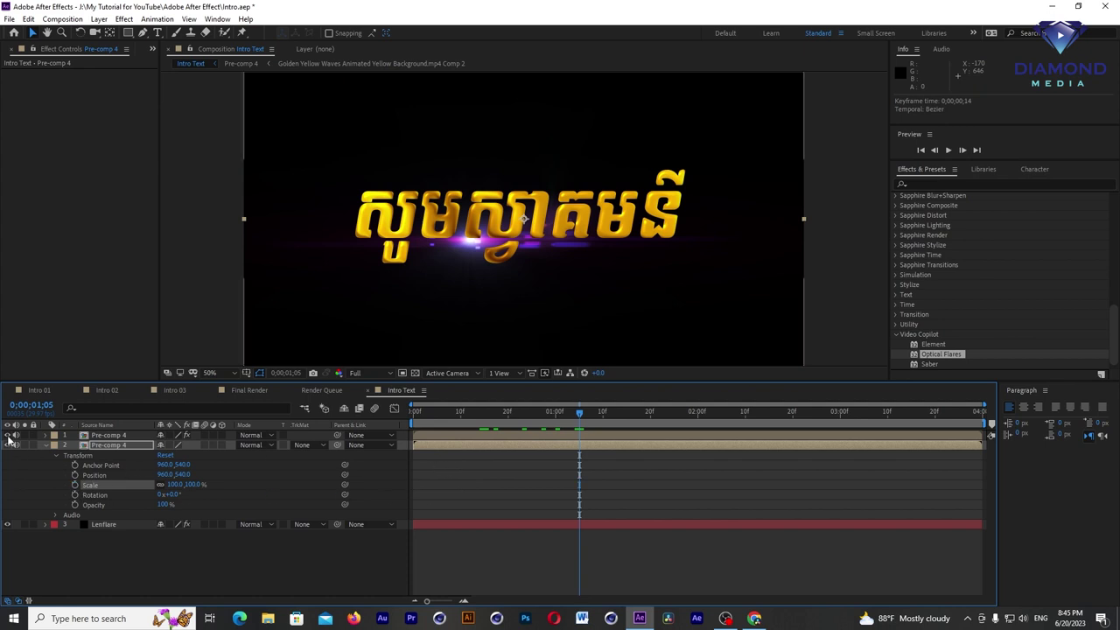
drag(441, 430, 518, 449)
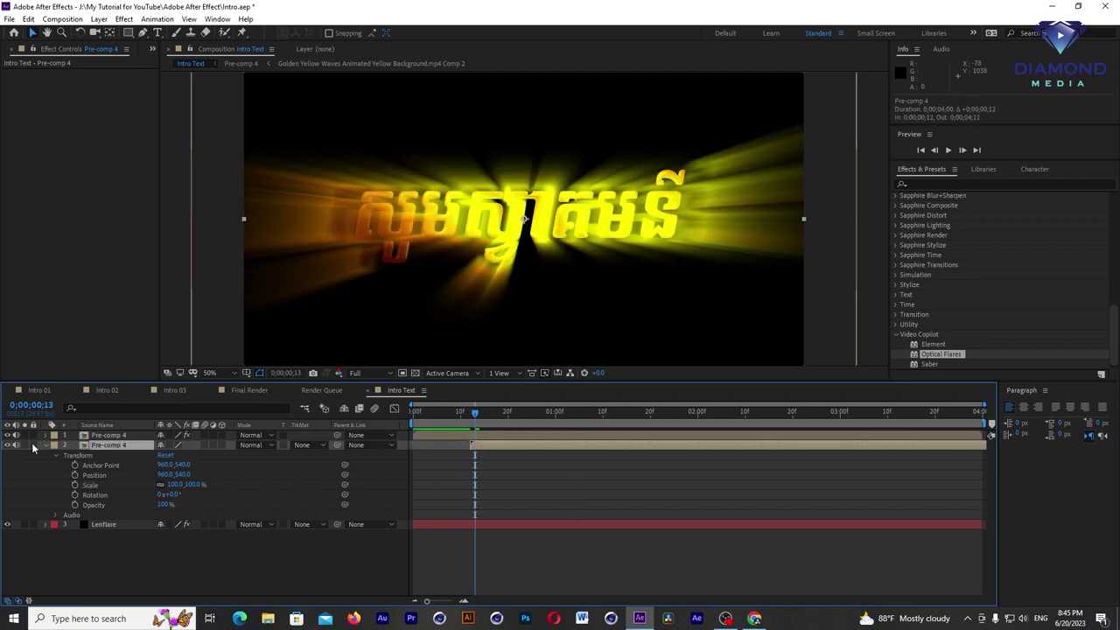
click(7, 435)
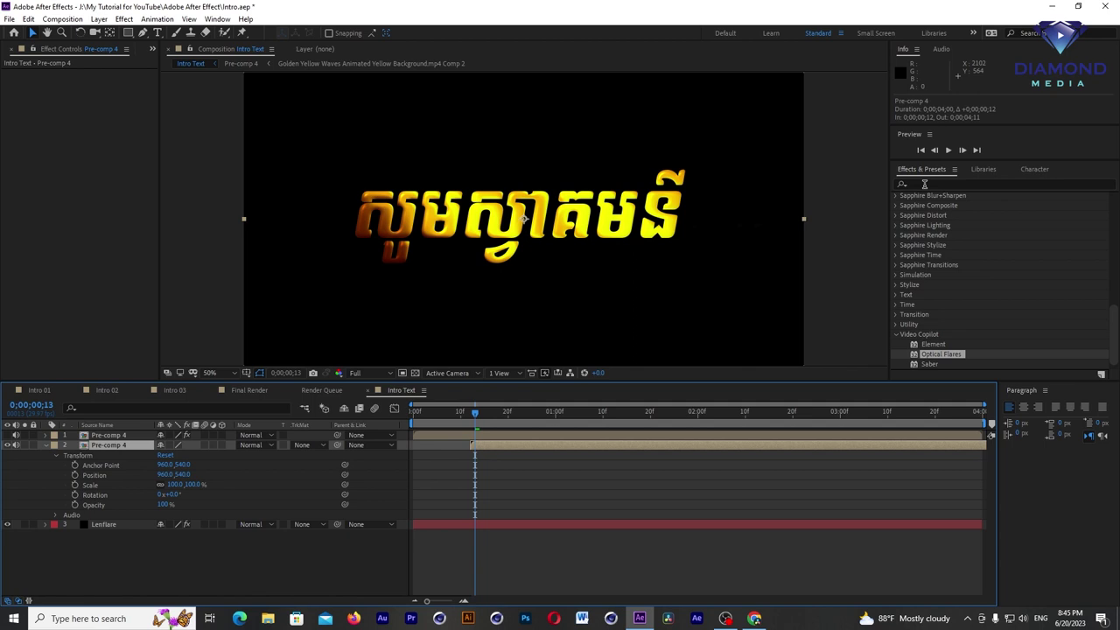
Step: Search 'Shatter' in Effects & Presets and apply Shatter to the lower Pre-comp 4 layer
click(157, 18)
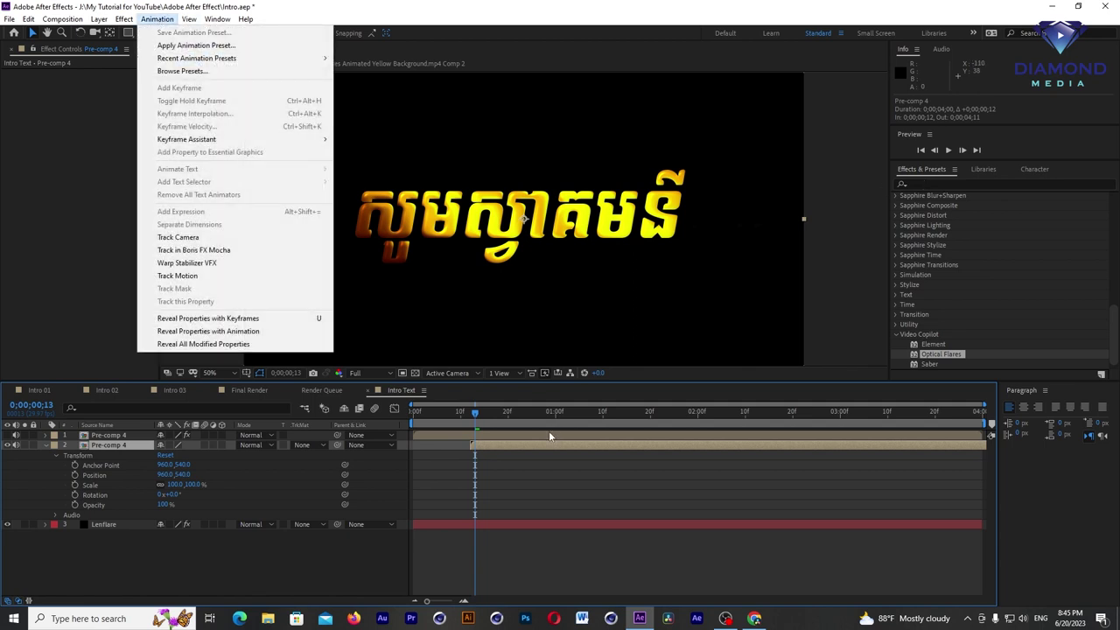
mouse_move(125, 19)
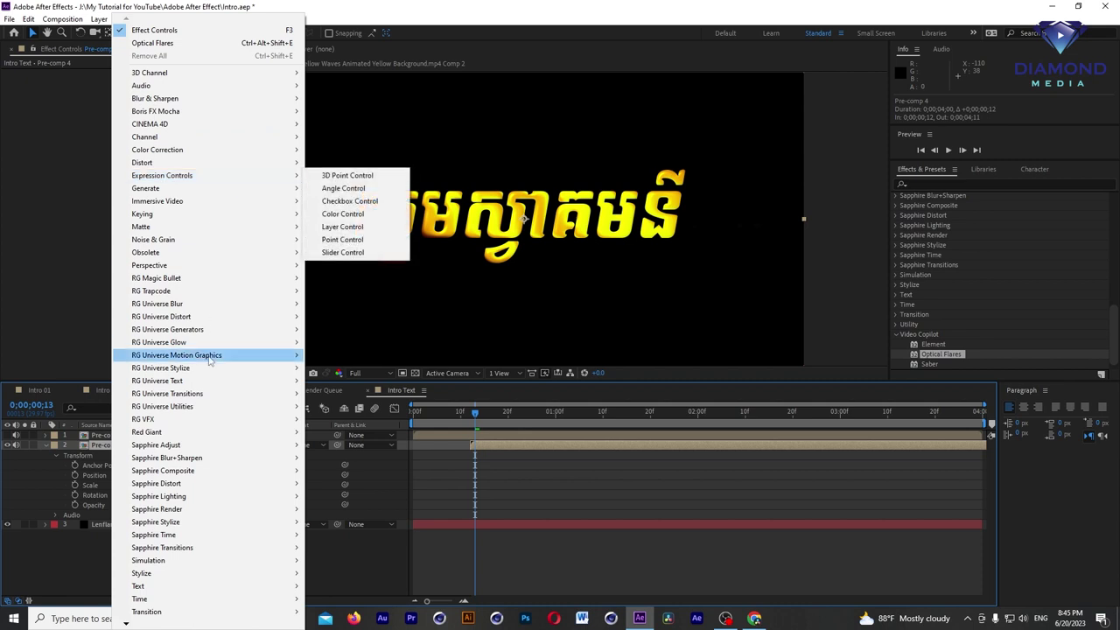
mouse_move(210, 360)
mouse_move(164, 563)
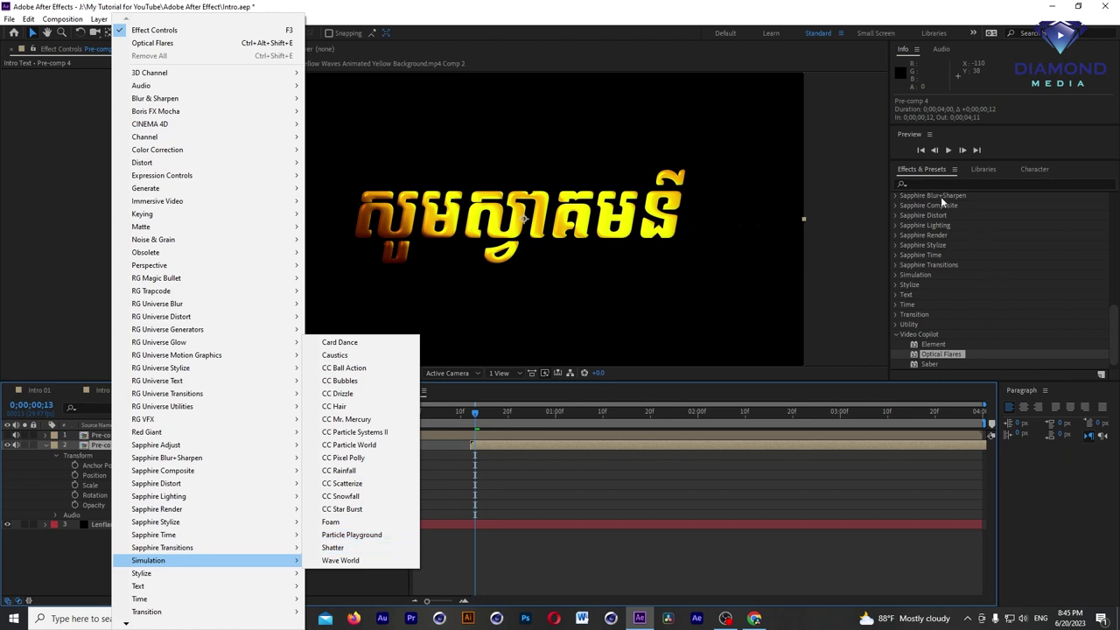
click(919, 183)
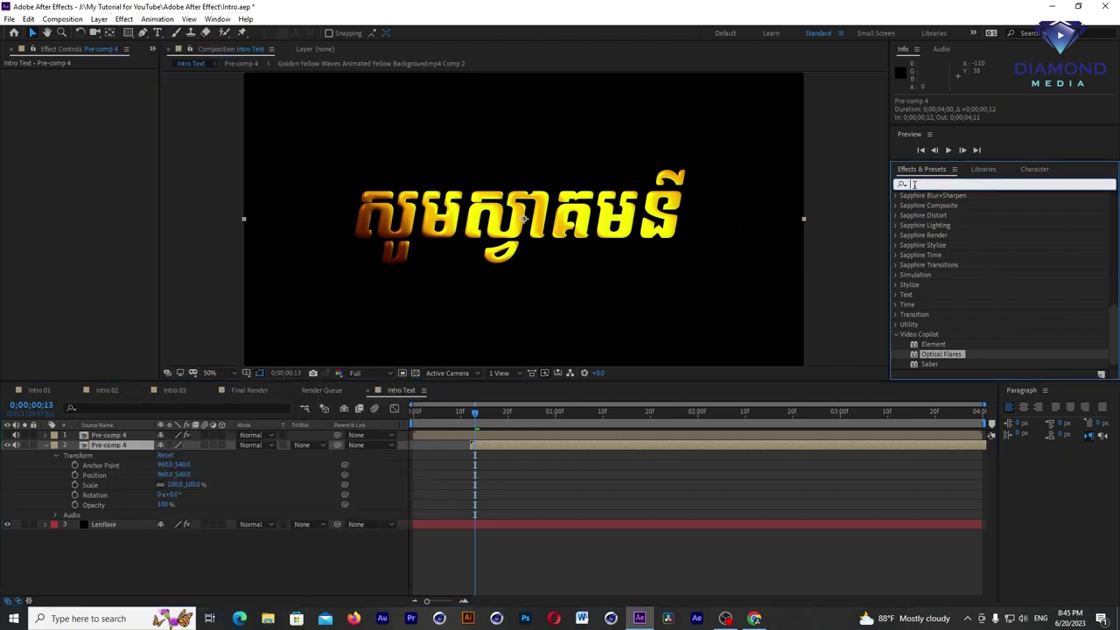
text(Shatter)
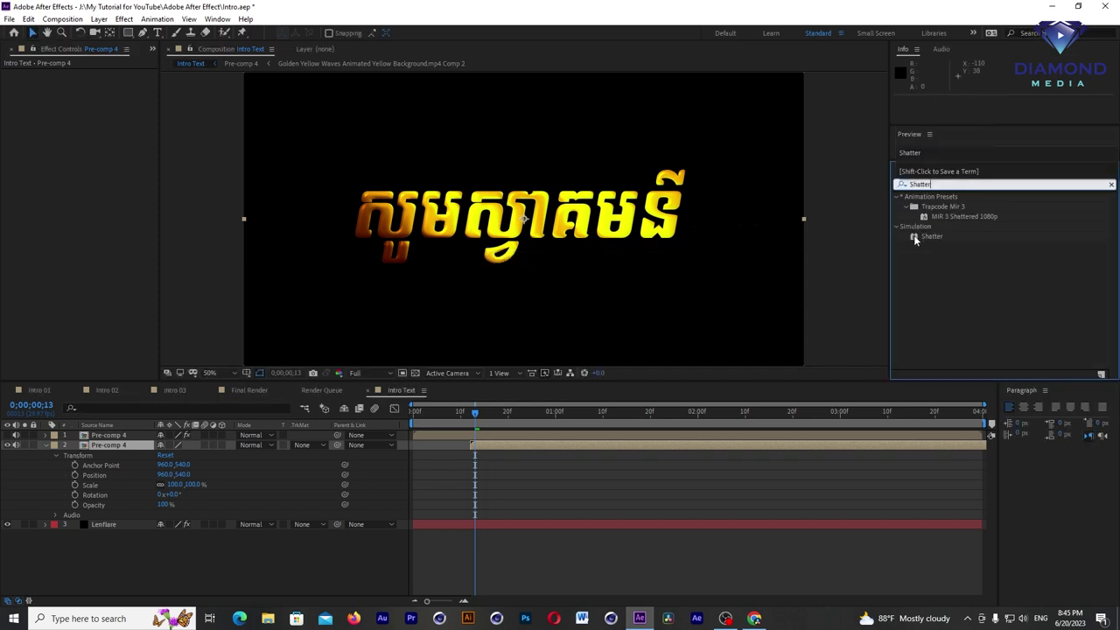
click(932, 236)
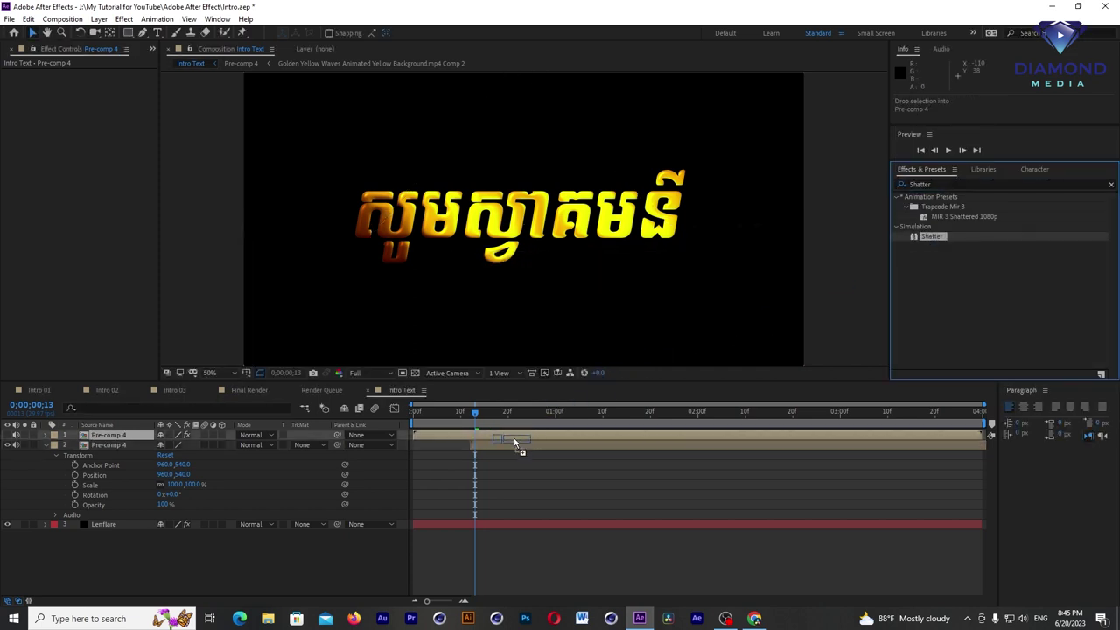
drag(932, 240, 509, 444)
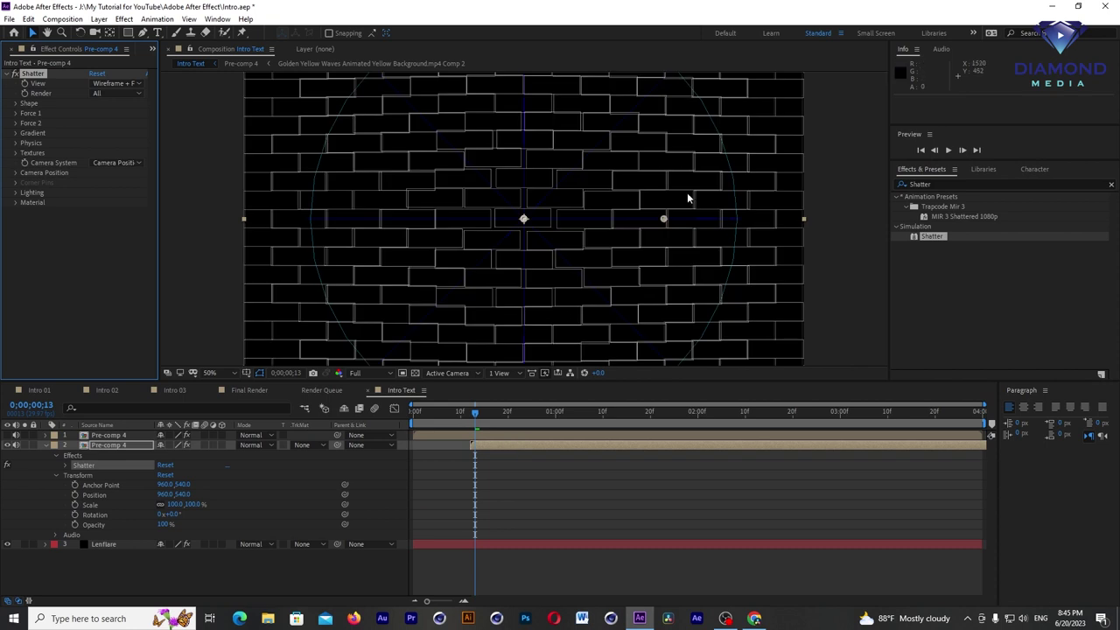
Step: Enlarge the effect panel and viewer, then switch Shatter's View from Wireframe + Forces to Rendered
scroll(687, 192, down, 1)
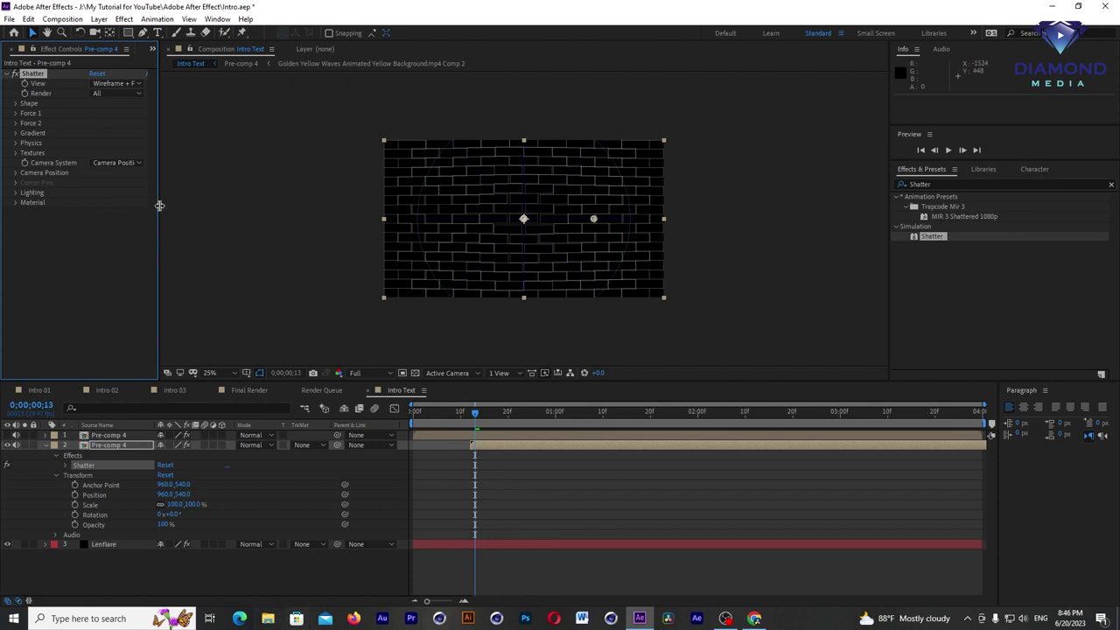
drag(159, 210, 212, 210)
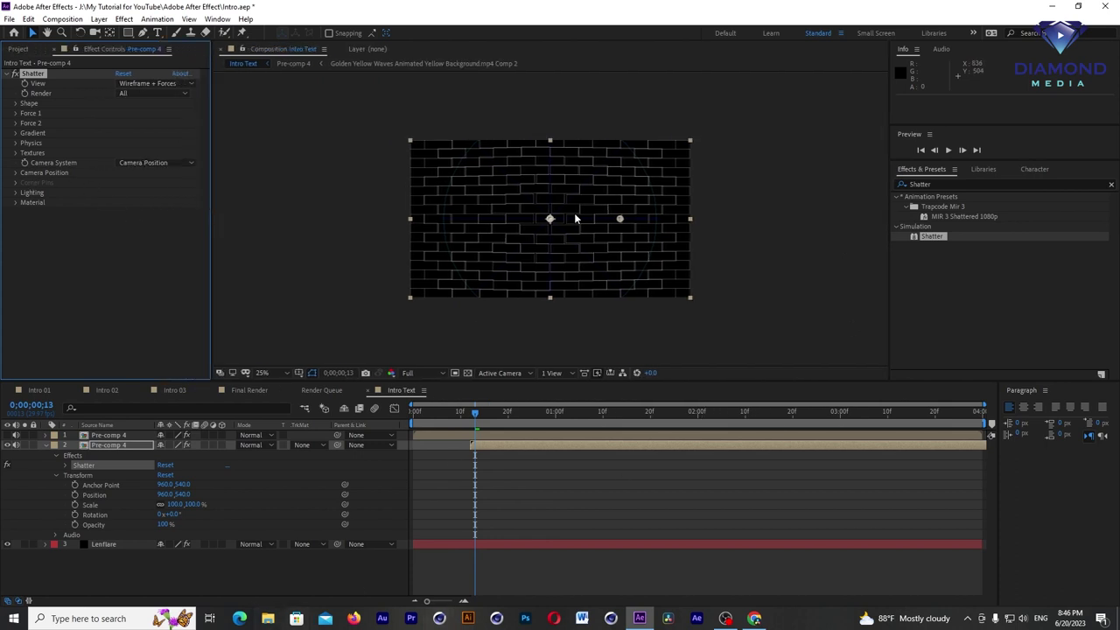
click(287, 371)
click(284, 394)
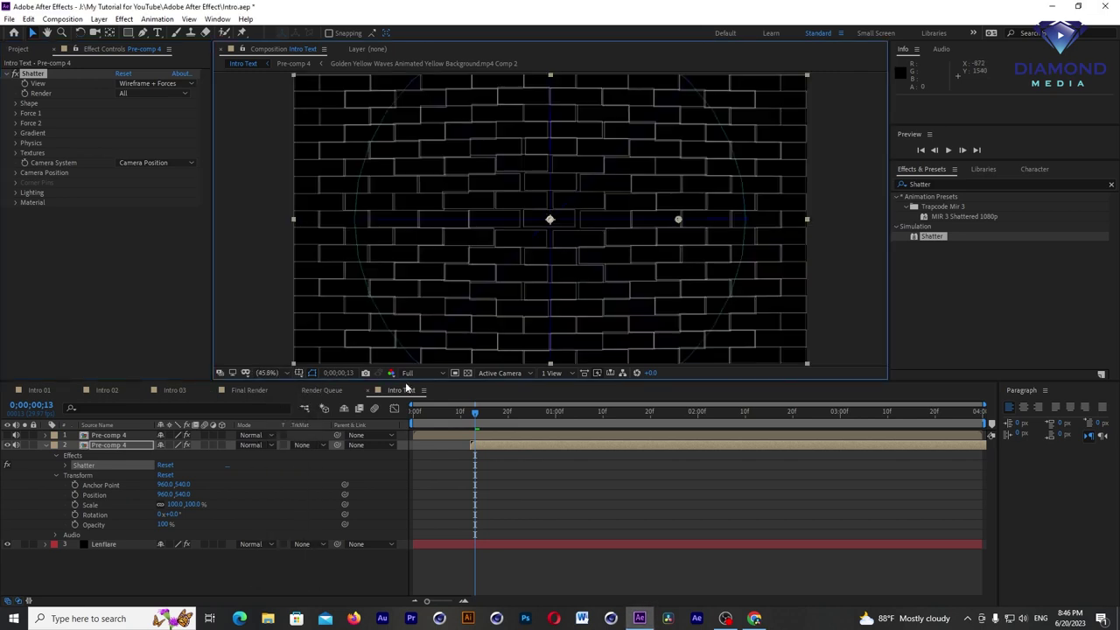
drag(408, 383, 408, 403)
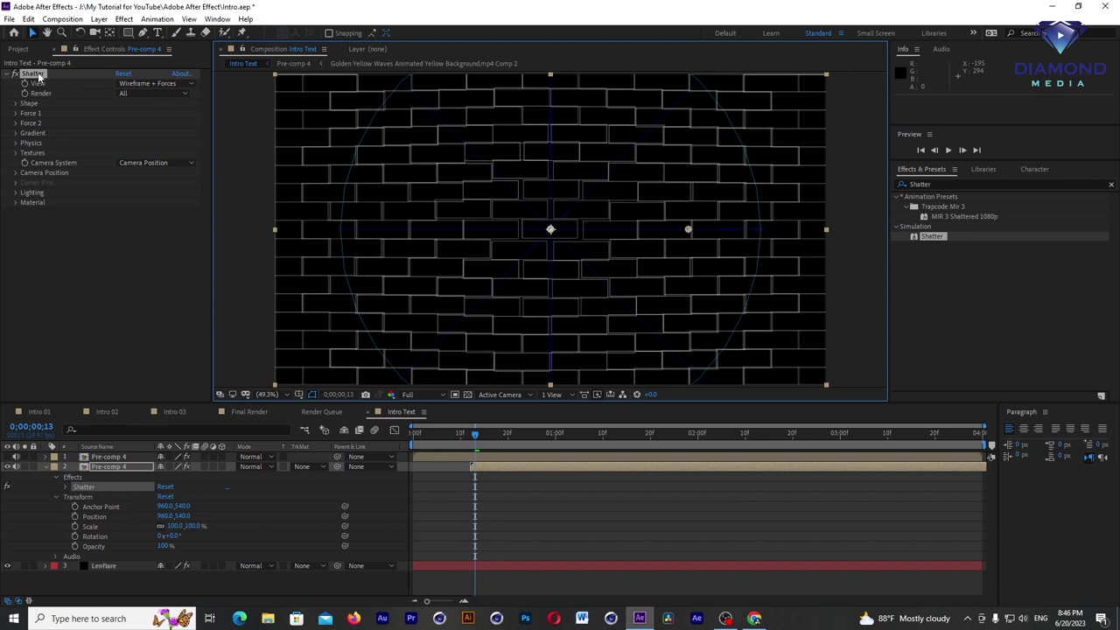
click(128, 85)
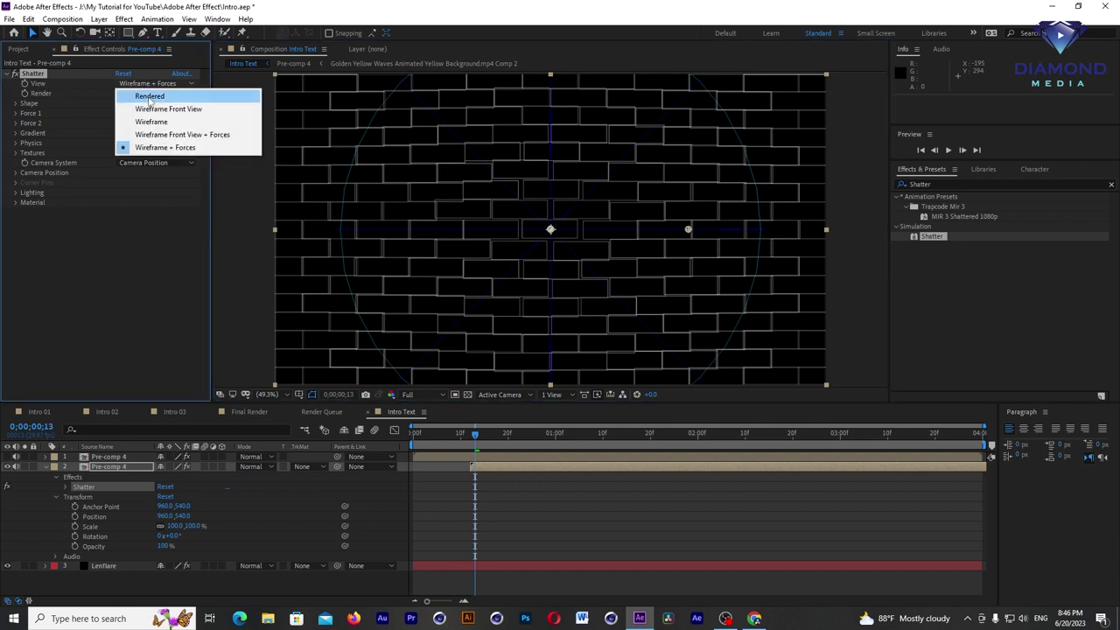
click(148, 96)
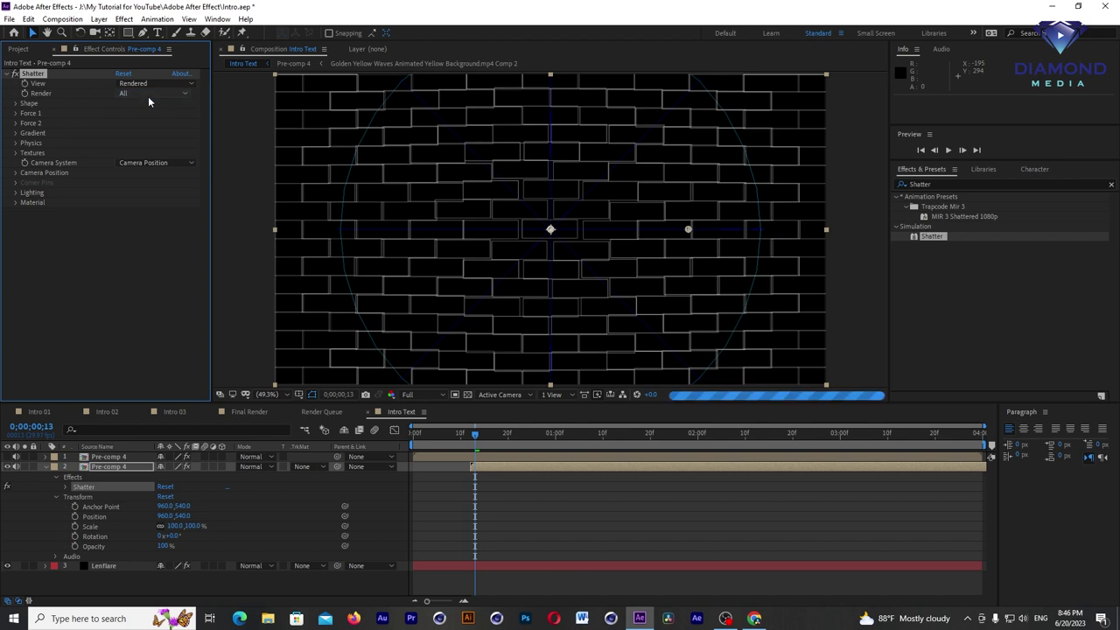
Step: Jump ahead to the shattering frames and set the Shatter Shape pattern to Glass
drag(487, 446, 541, 444)
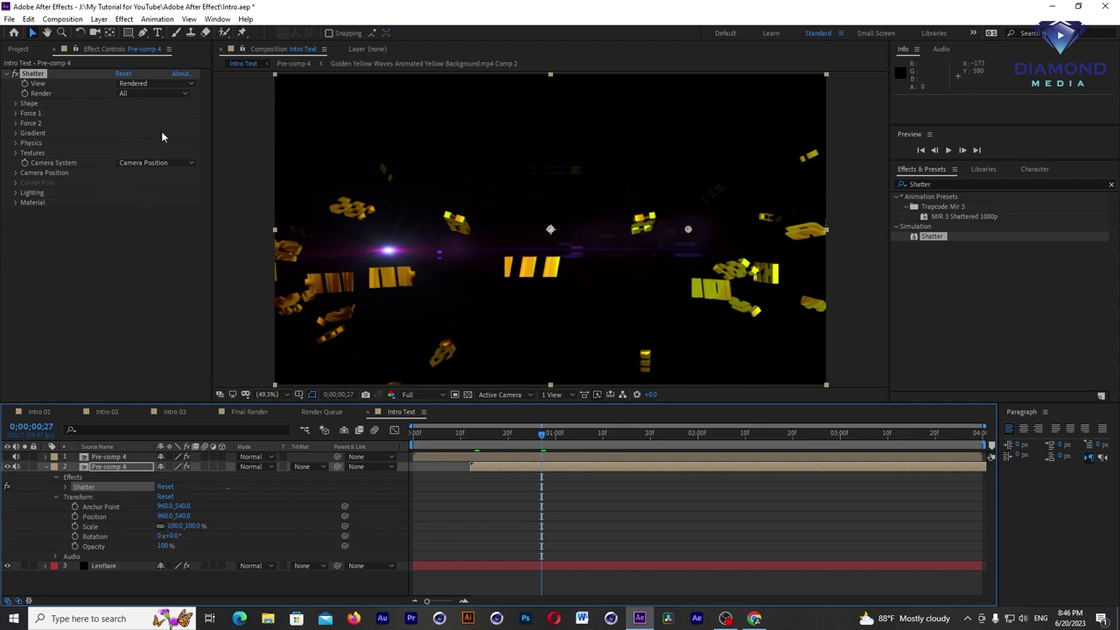
click(16, 104)
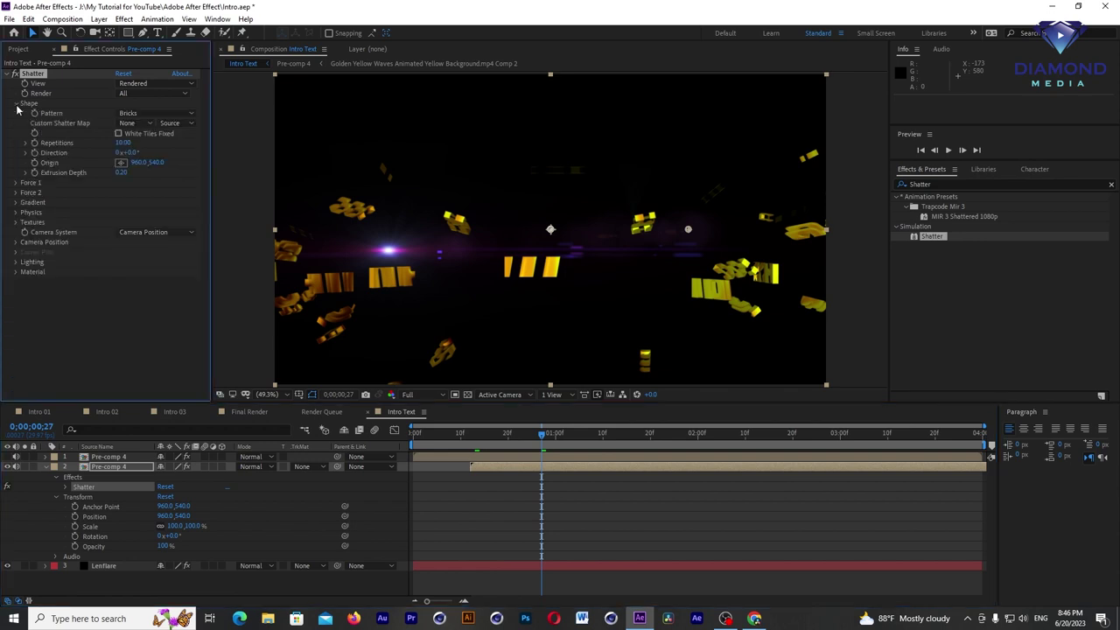
click(155, 114)
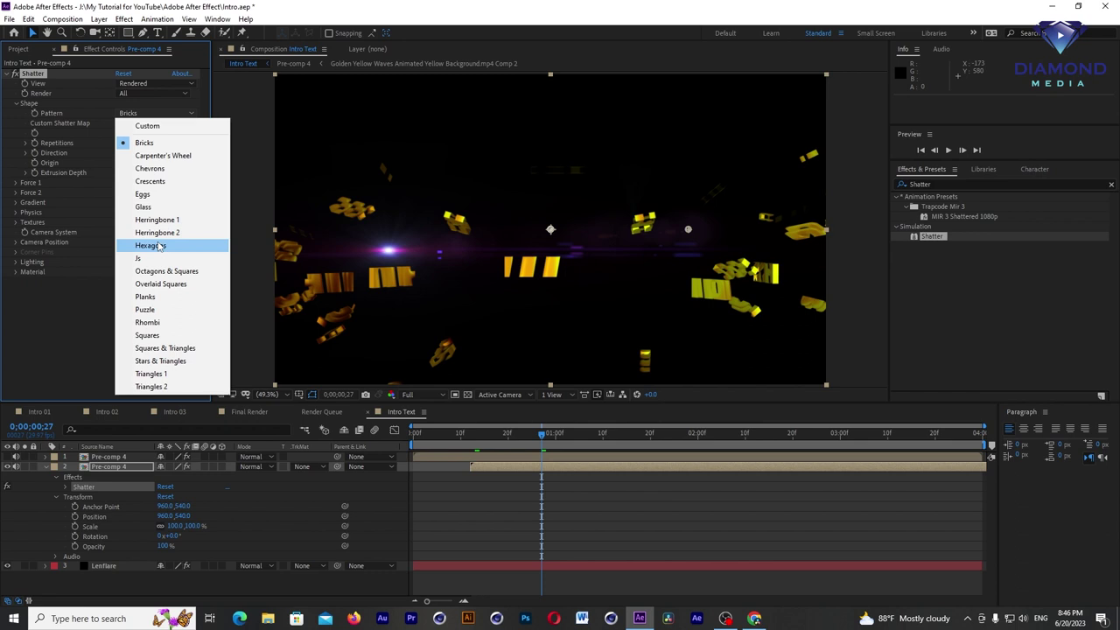
click(144, 208)
Step: Raise Shatter Repetitions to 35.40 and scrub frames 16–27 to check the smaller shards
drag(472, 450, 528, 444)
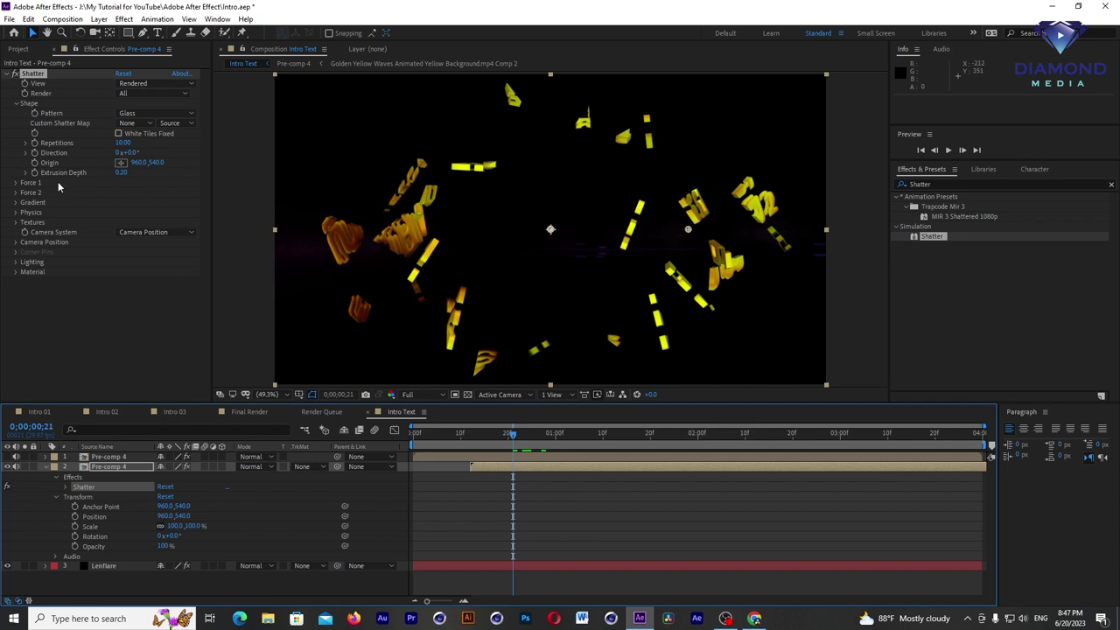
scroll(419, 140, down, 2)
scroll(421, 140, up, 2)
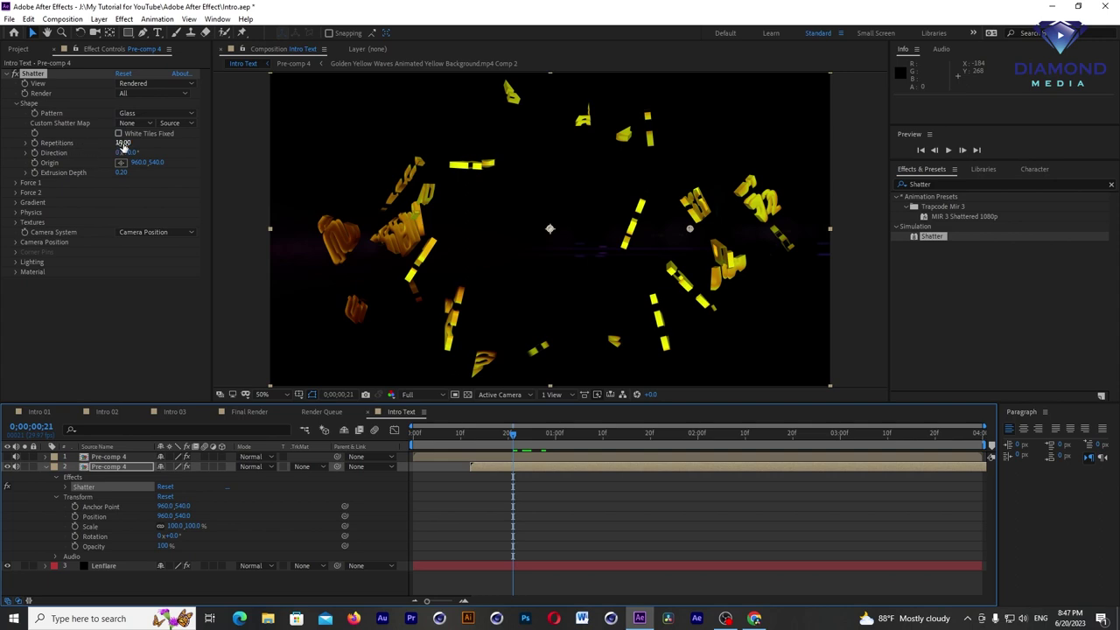
mouse_move(123, 143)
mouse_down()
mouse_move(210, 147)
mouse_move(654, 418)
mouse_up()
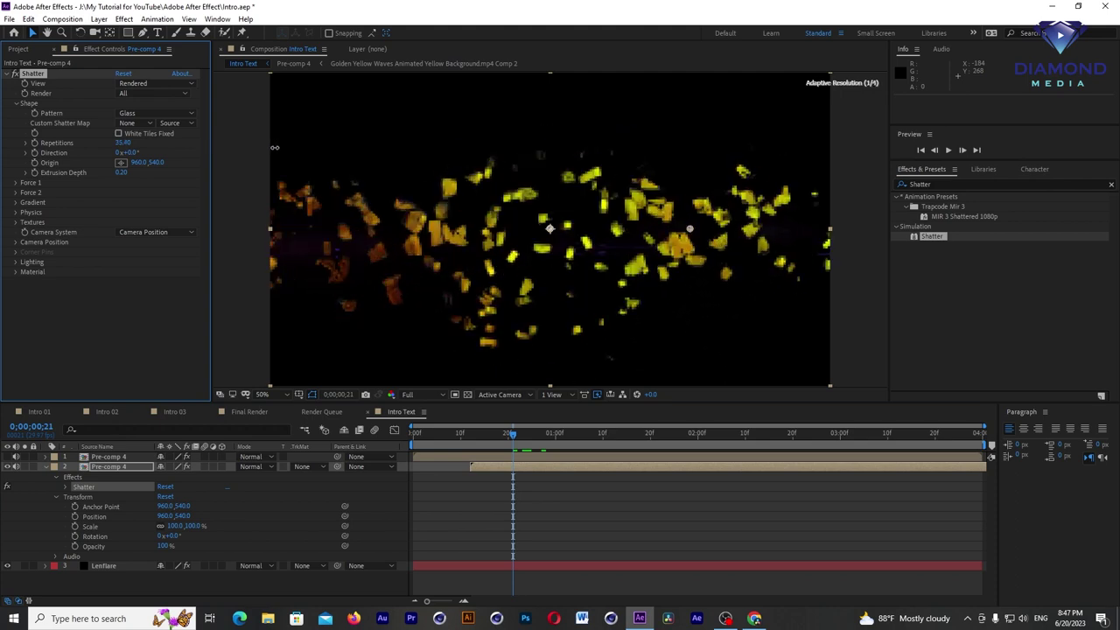
click(489, 432)
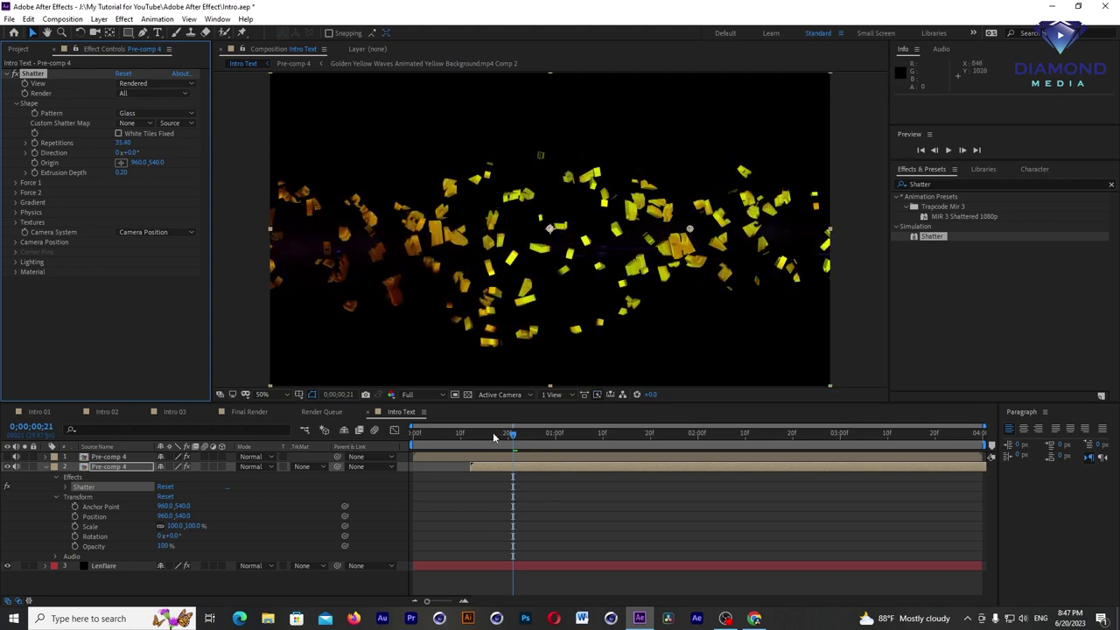
drag(505, 435, 542, 435)
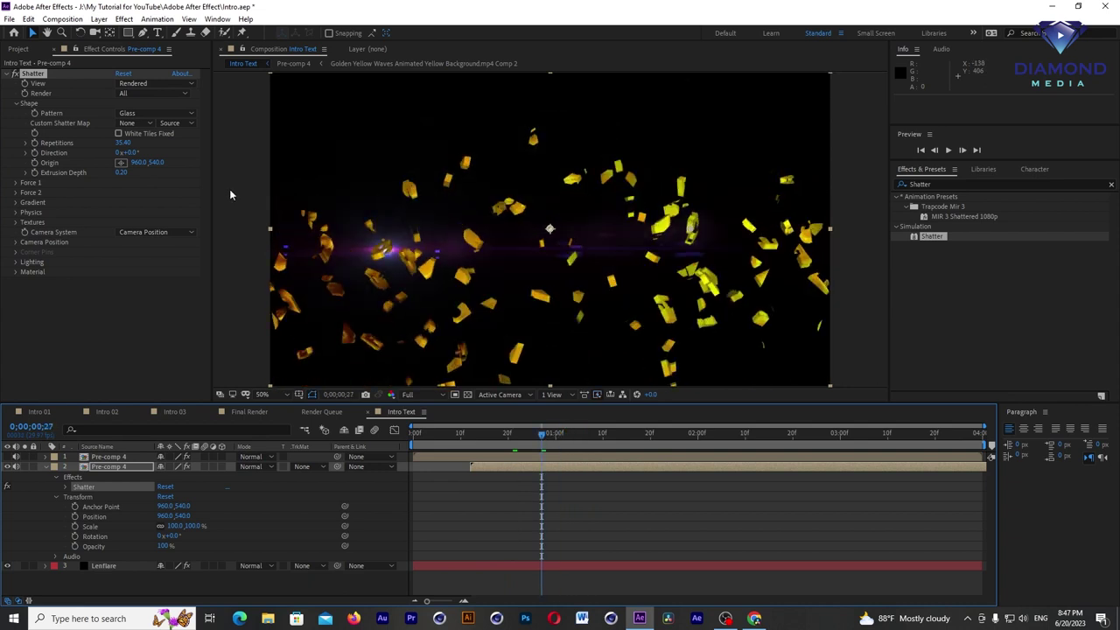
Step: Raise Force 1 Strength to 10.60 and Shape Repetitions to 40.70
click(15, 183)
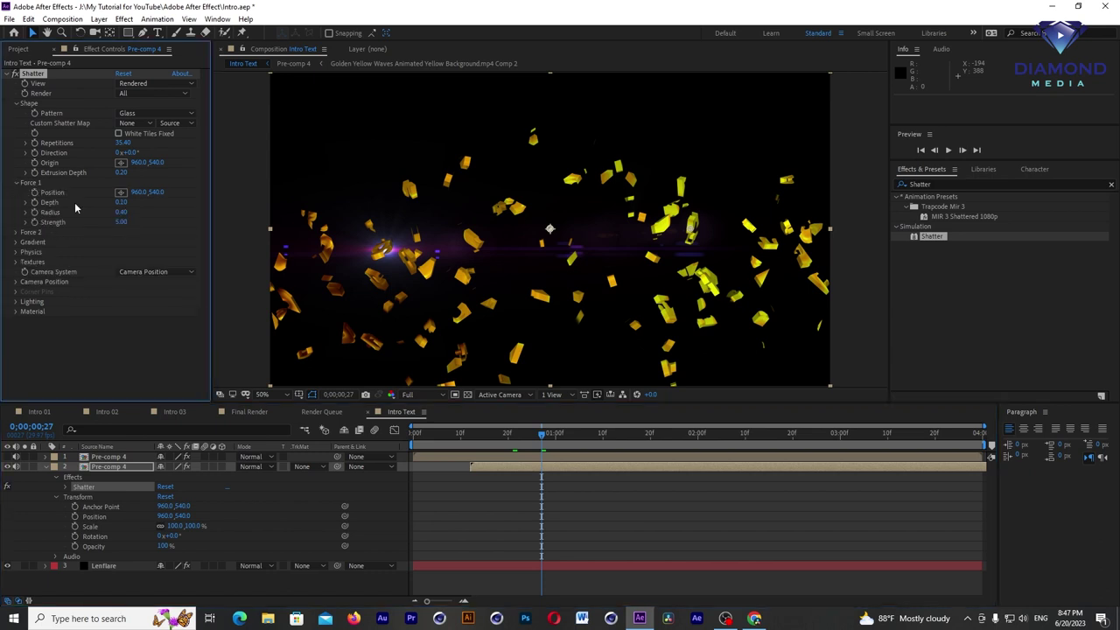
mouse_move(118, 221)
mouse_down()
mouse_move(170, 220)
mouse_move(140, 222)
mouse_move(154, 221)
mouse_up()
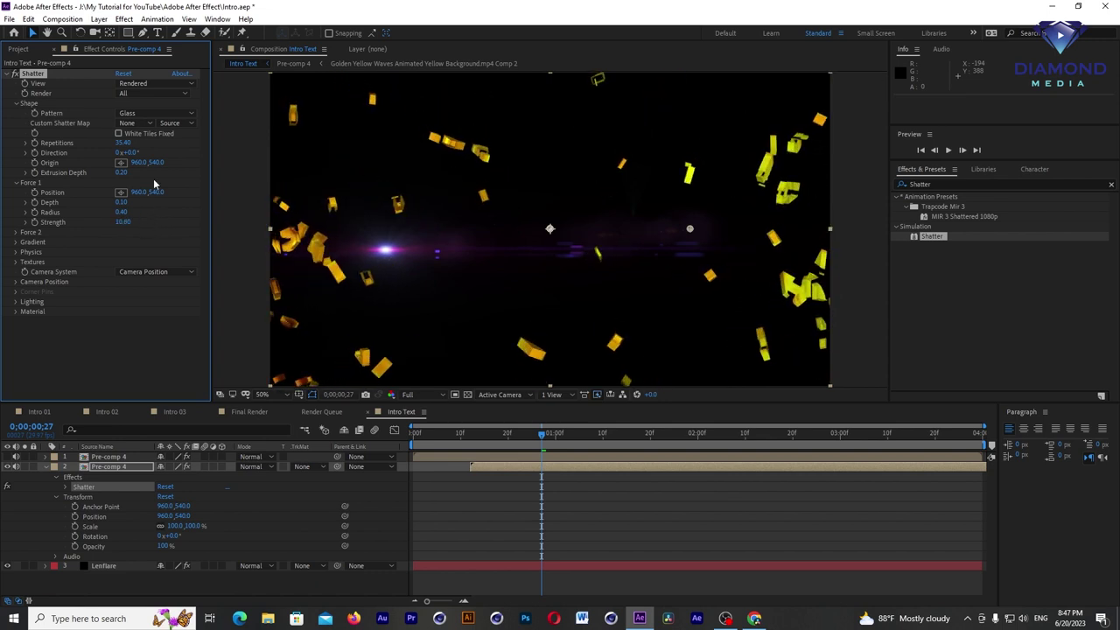
drag(123, 145, 150, 141)
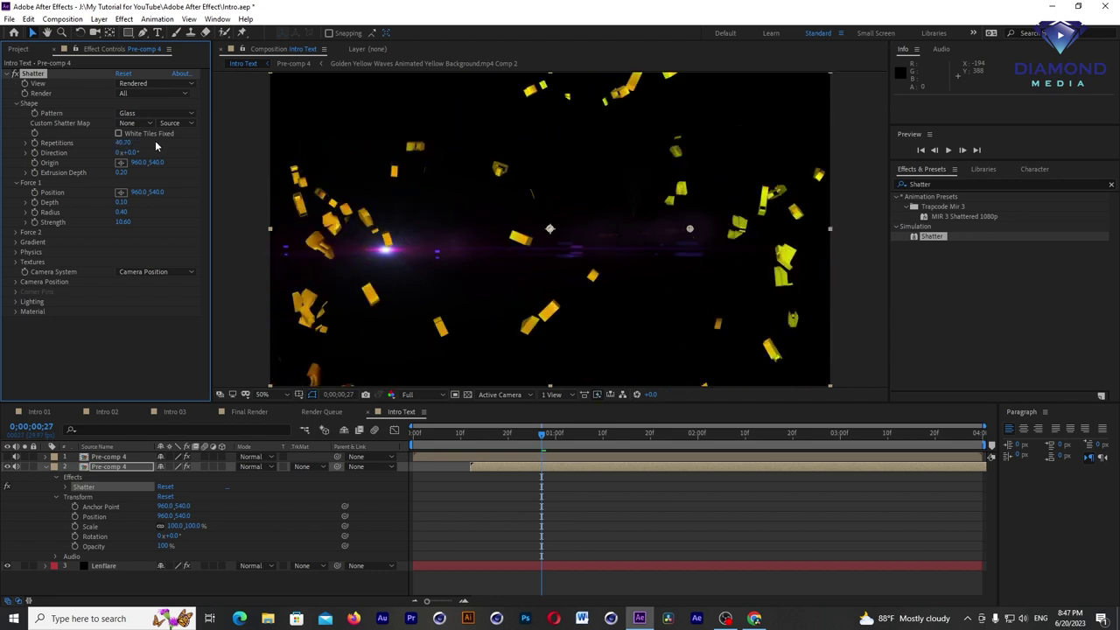
scroll(562, 177, down, 1)
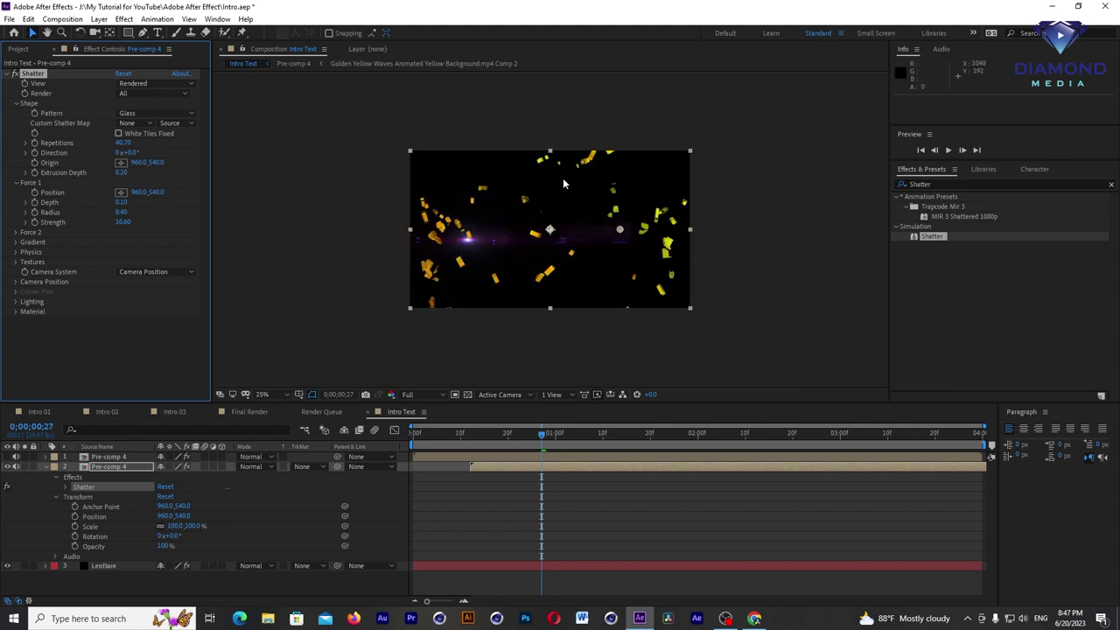
click(14, 253)
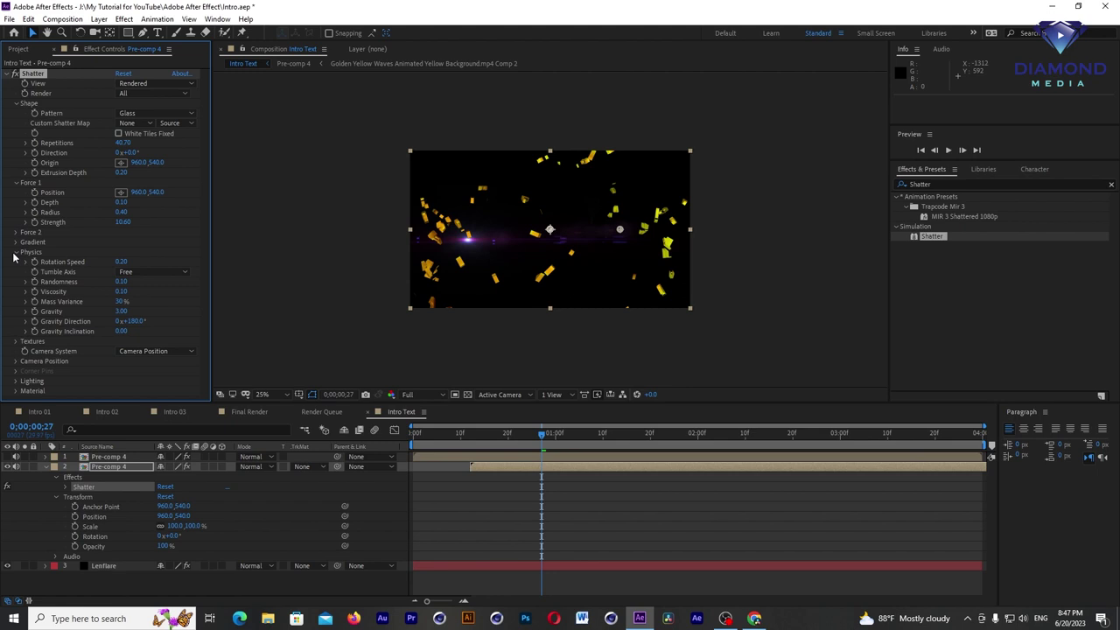
Step: Adjust Physics Randomness and set Viscosity to 0.43, then return to the composition start
drag(119, 282, 131, 281)
drag(121, 292, 154, 290)
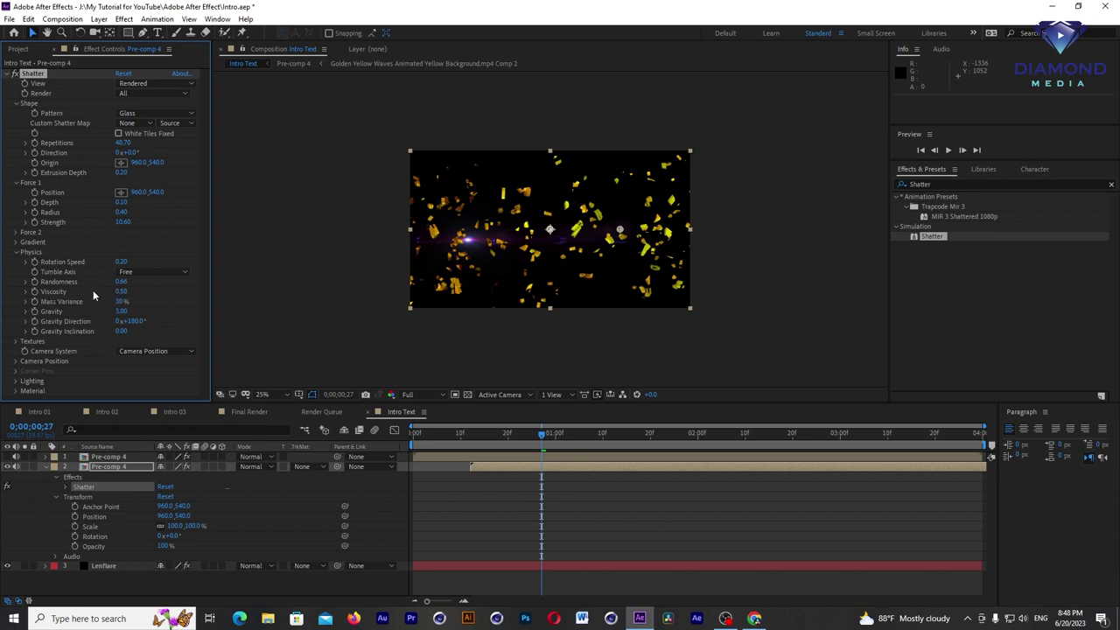
drag(120, 294, 122, 297)
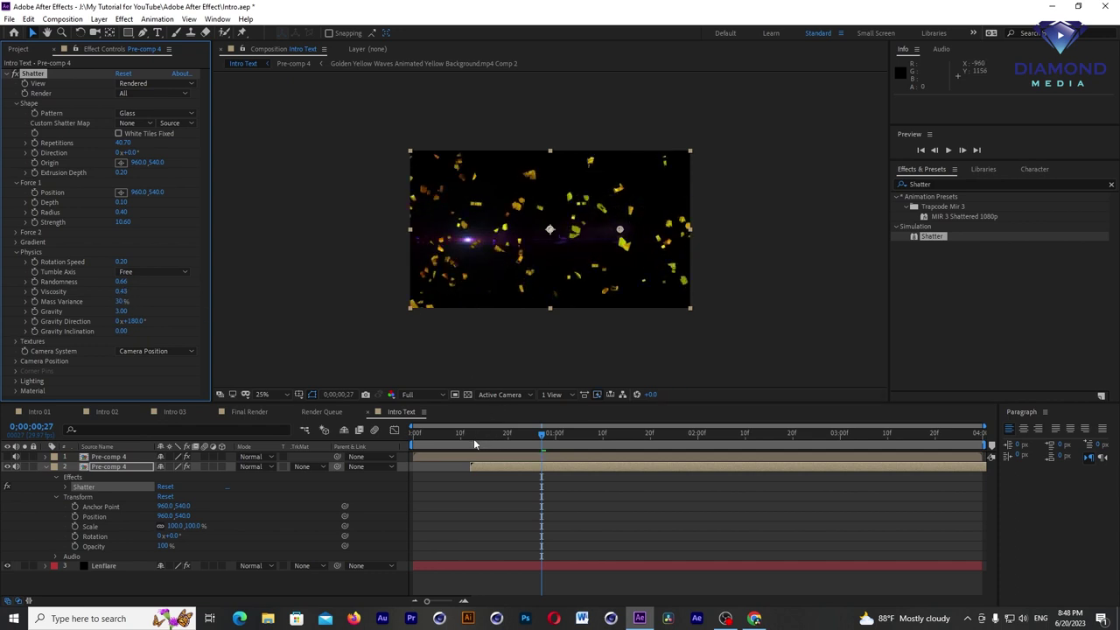
key(Home)
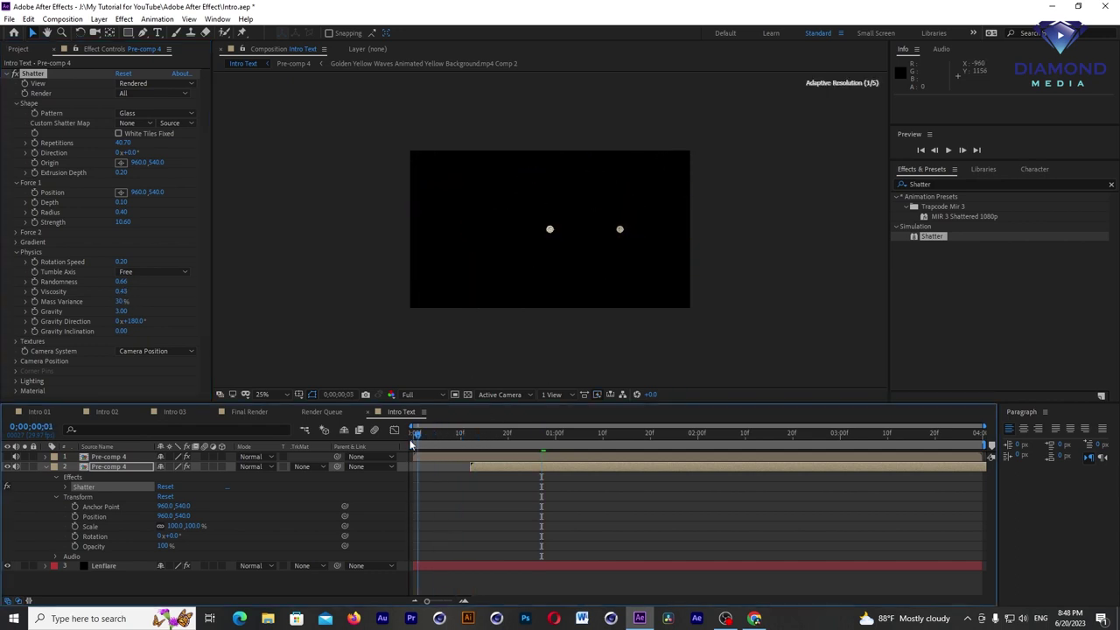
Step: Preview the Intro Text shatter at Fit up to 100%, then switch to Final Render
key(space)
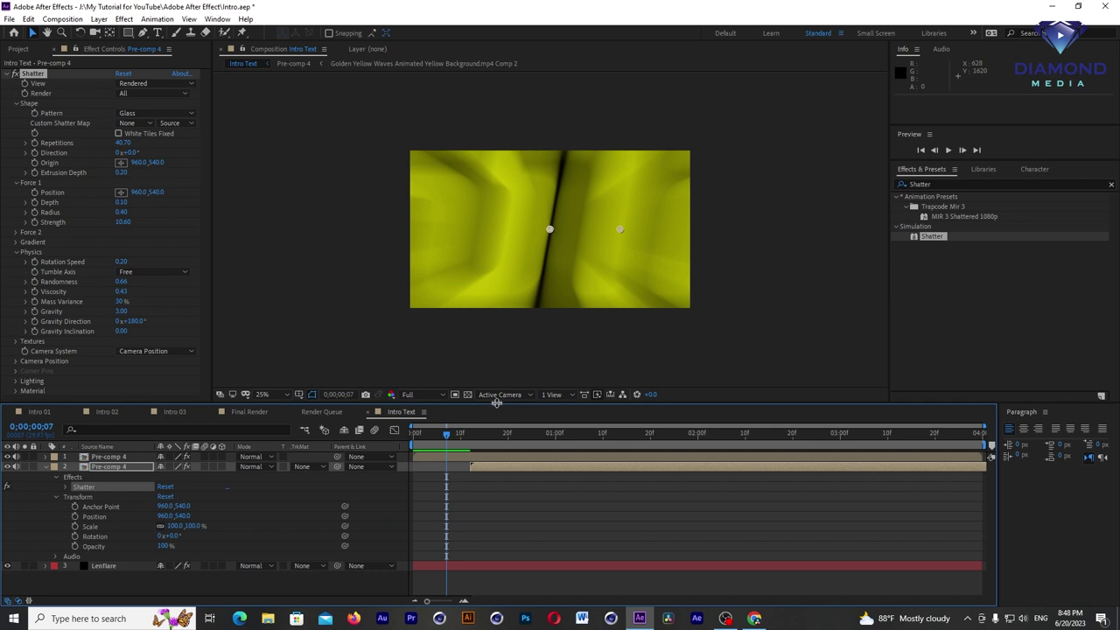
drag(496, 402, 496, 443)
click(263, 434)
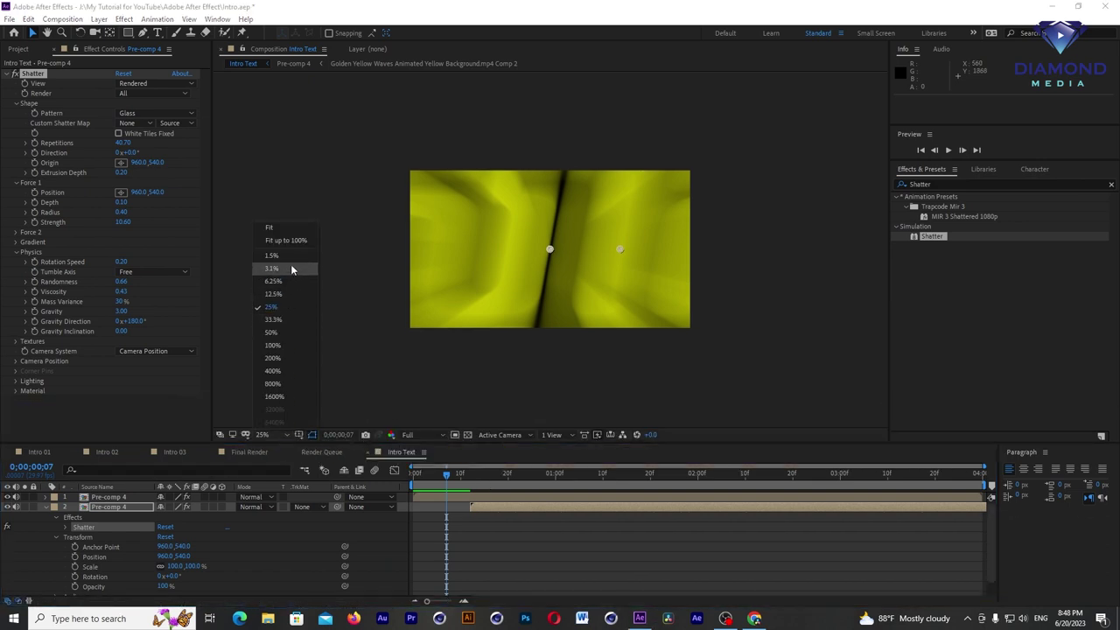
click(292, 242)
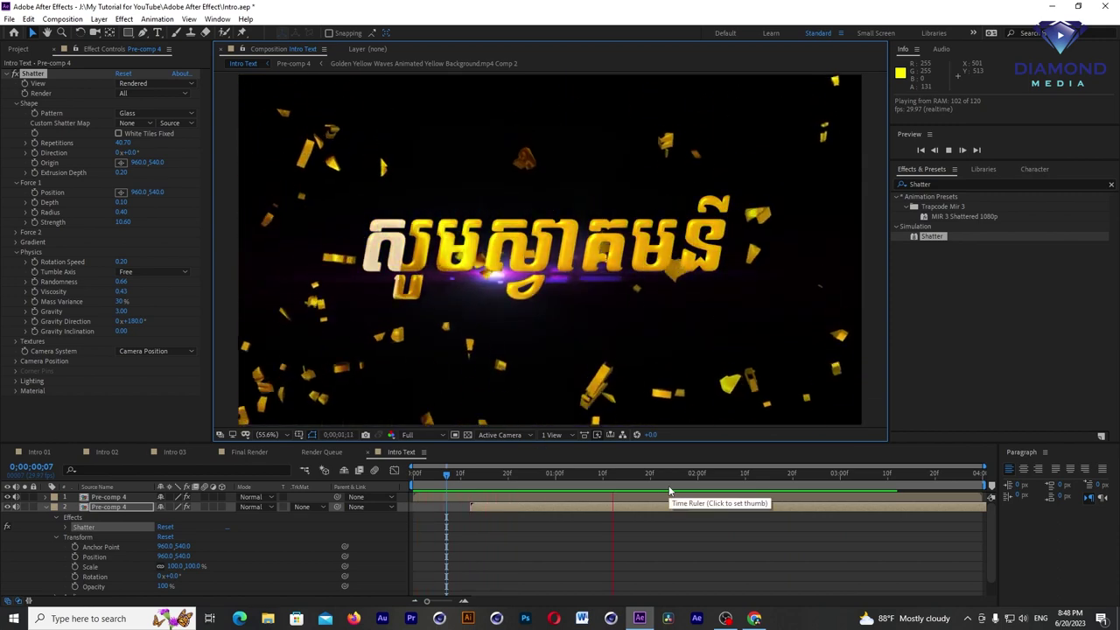
click(557, 473)
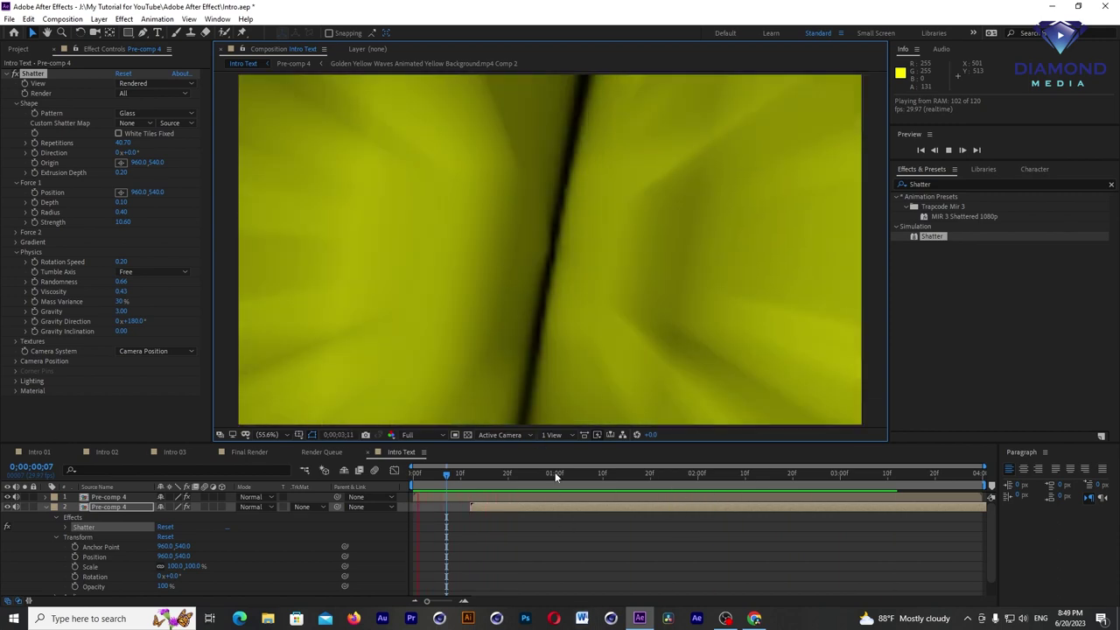
key(space)
click(253, 452)
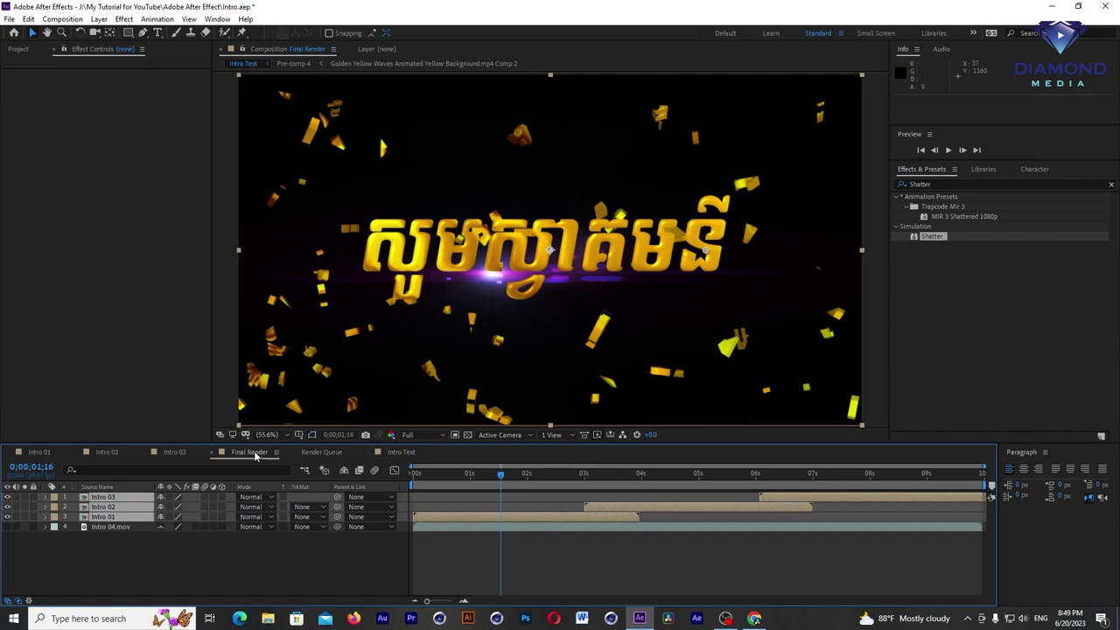
Step: Play the Final Render preview from the start and stop at 0;00;05;19
mouse_move(449, 475)
mouse_down()
mouse_move(524, 475)
mouse_move(566, 505)
mouse_up()
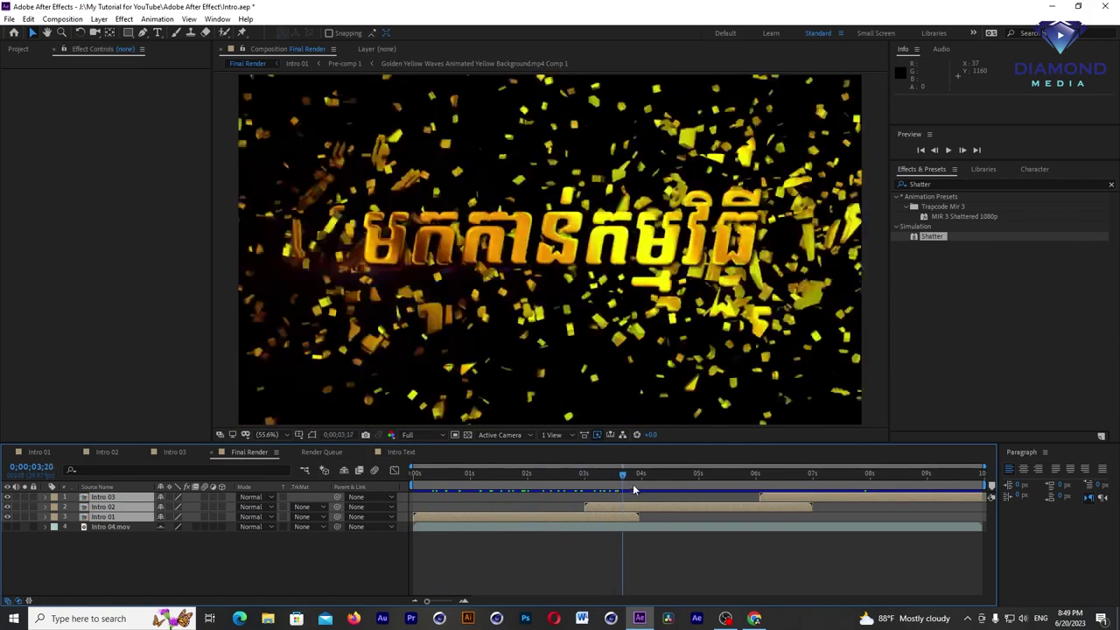
key(space)
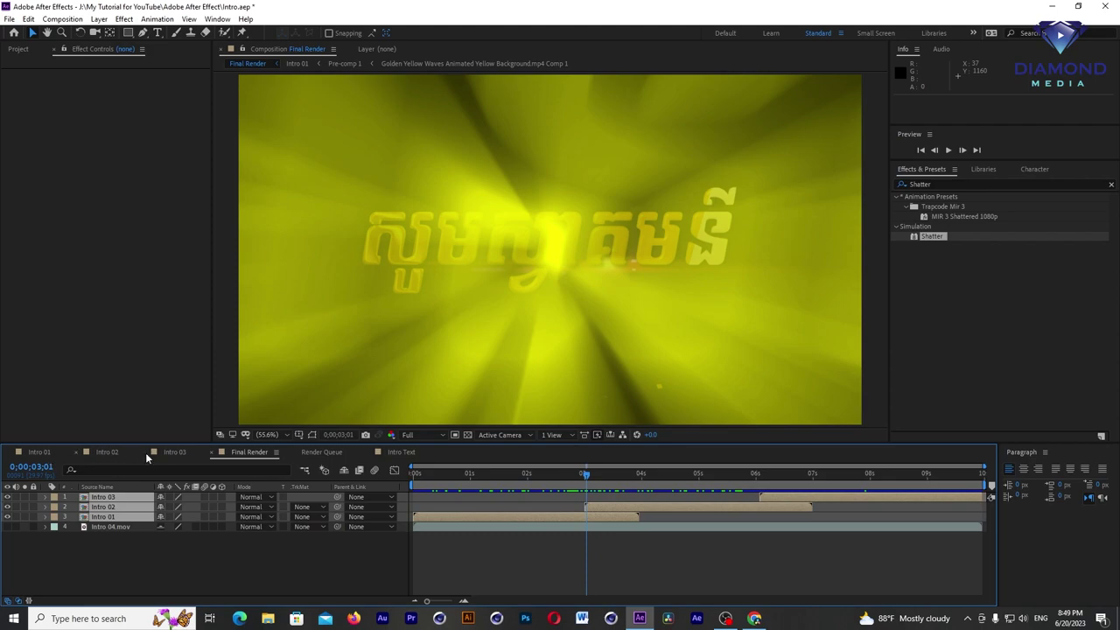
key(space)
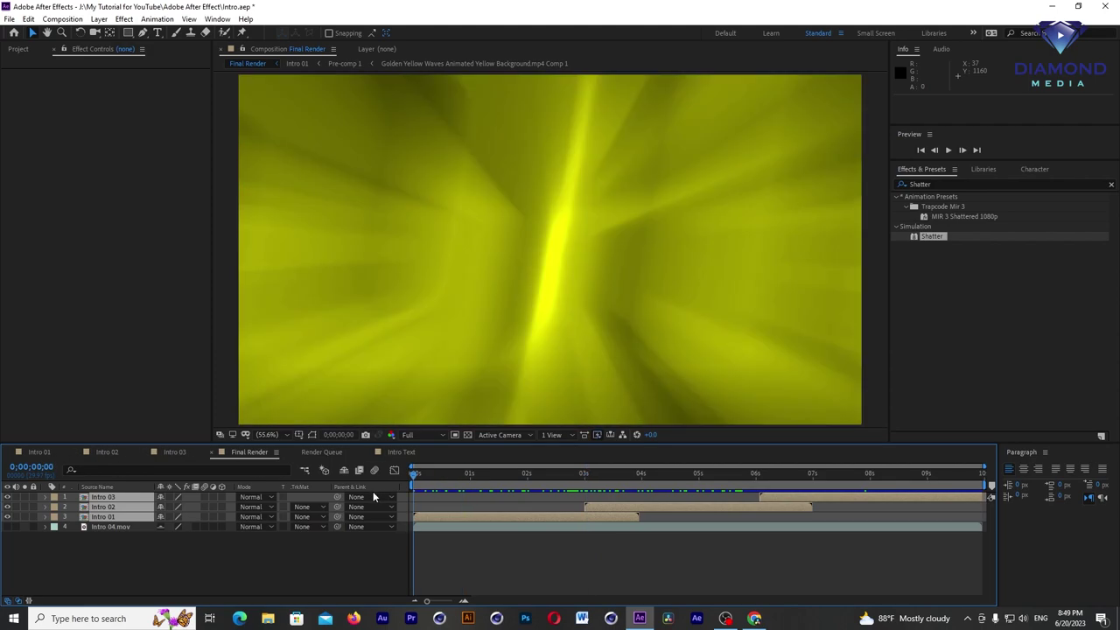
key(space)
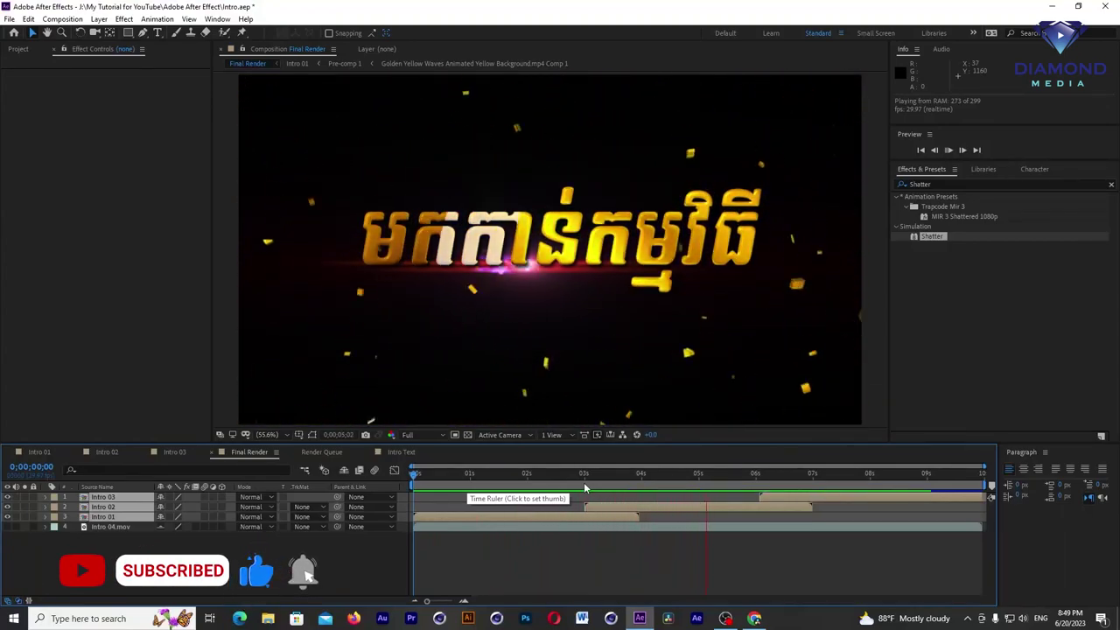
click(584, 482)
click(735, 480)
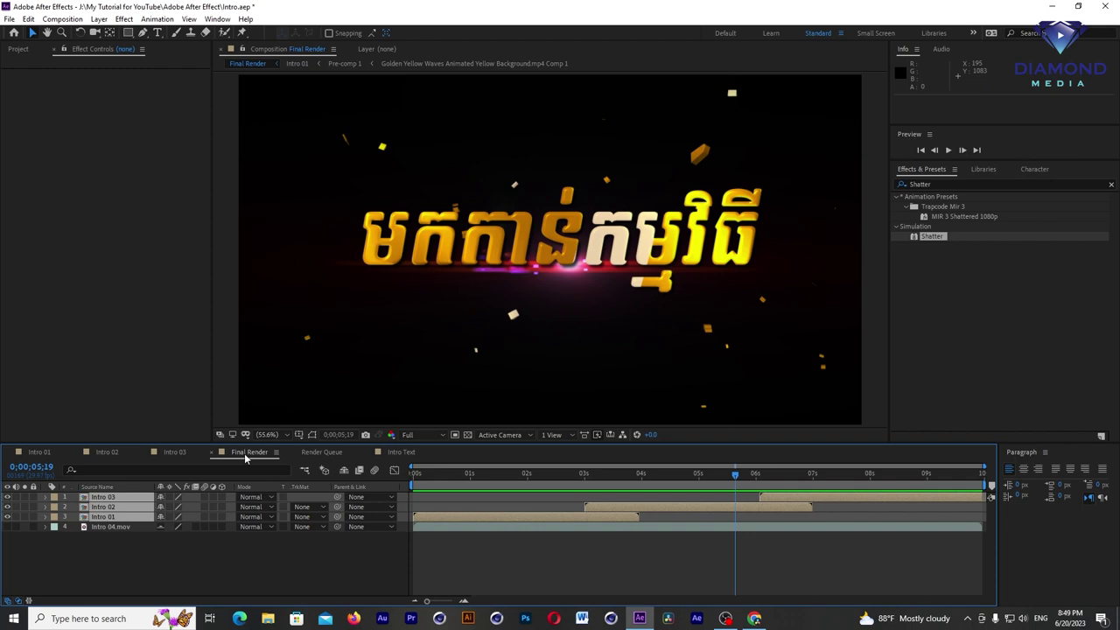
Step: Show the Project panel, scrub the Final Render timeline, and open the Composition menu
click(18, 50)
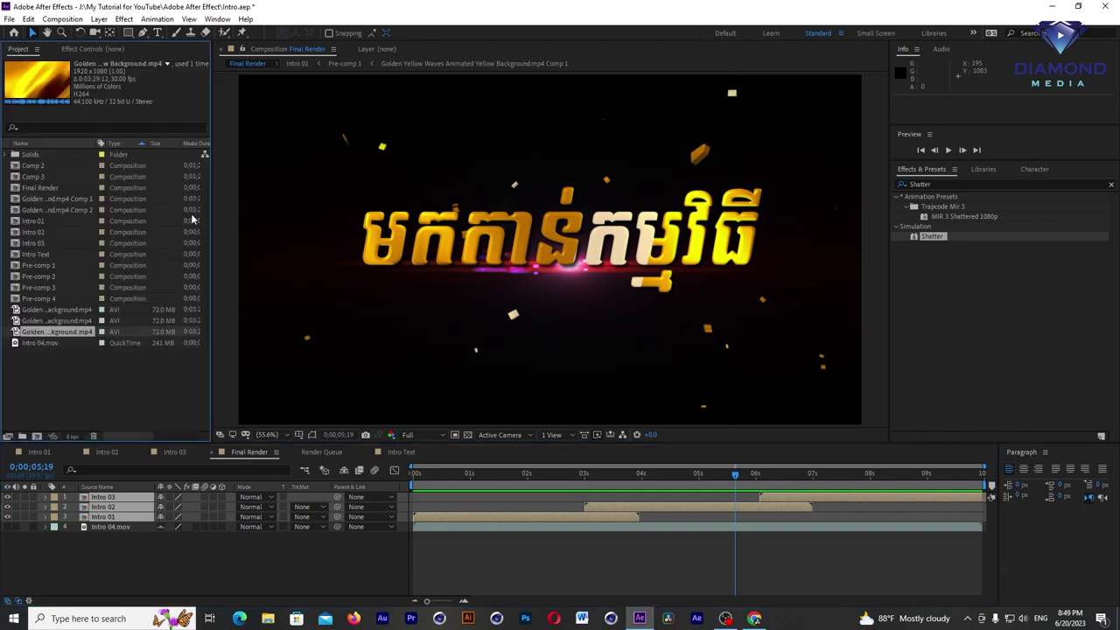
drag(563, 480, 970, 501)
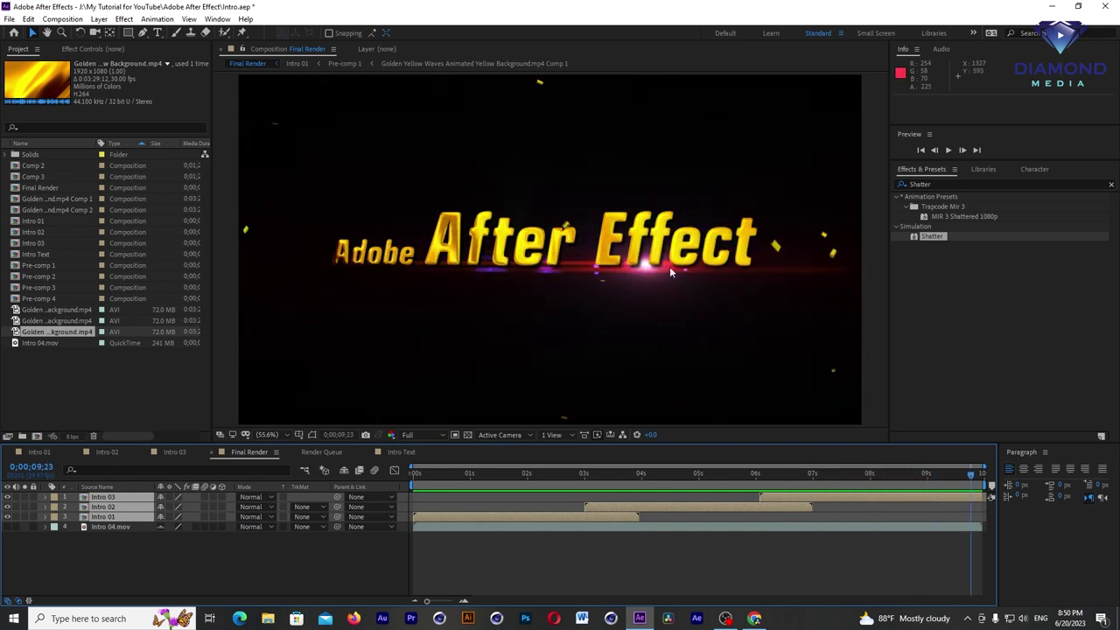
click(68, 20)
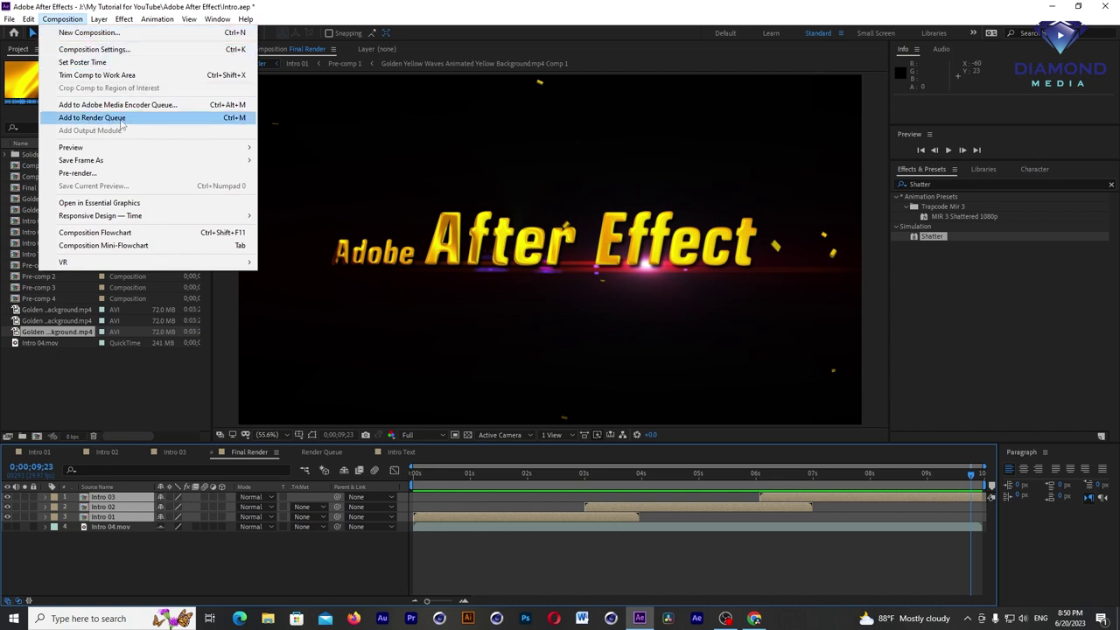
Step: Add Final Render to the Render Queue with Ctrl+M and delete the five old finished jobs
click(351, 22)
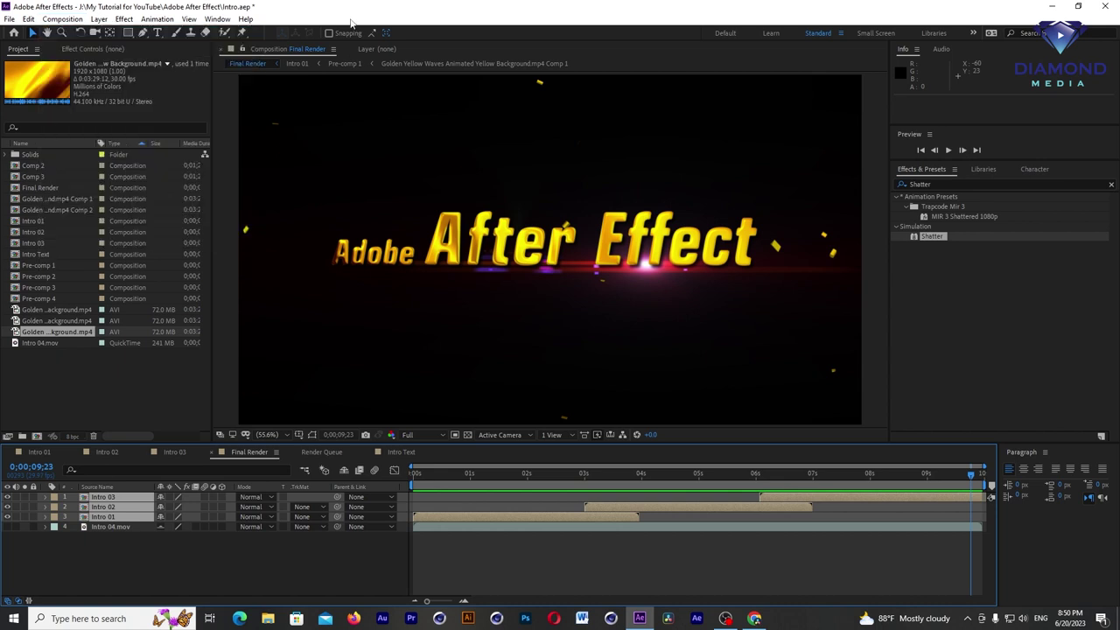
key(ctrl+m)
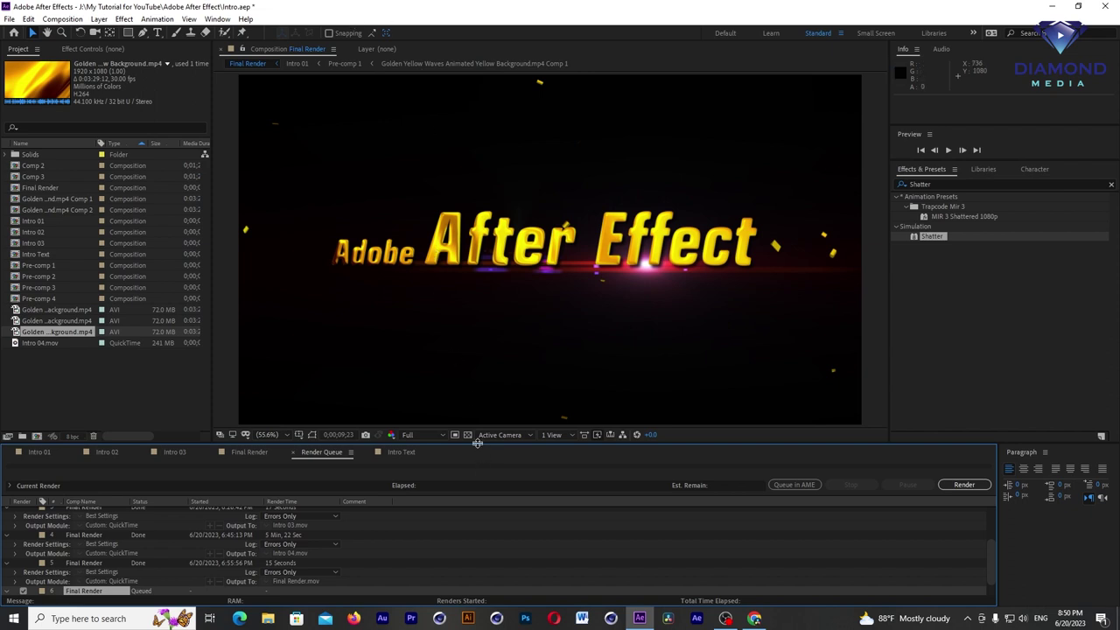
drag(482, 444, 490, 310)
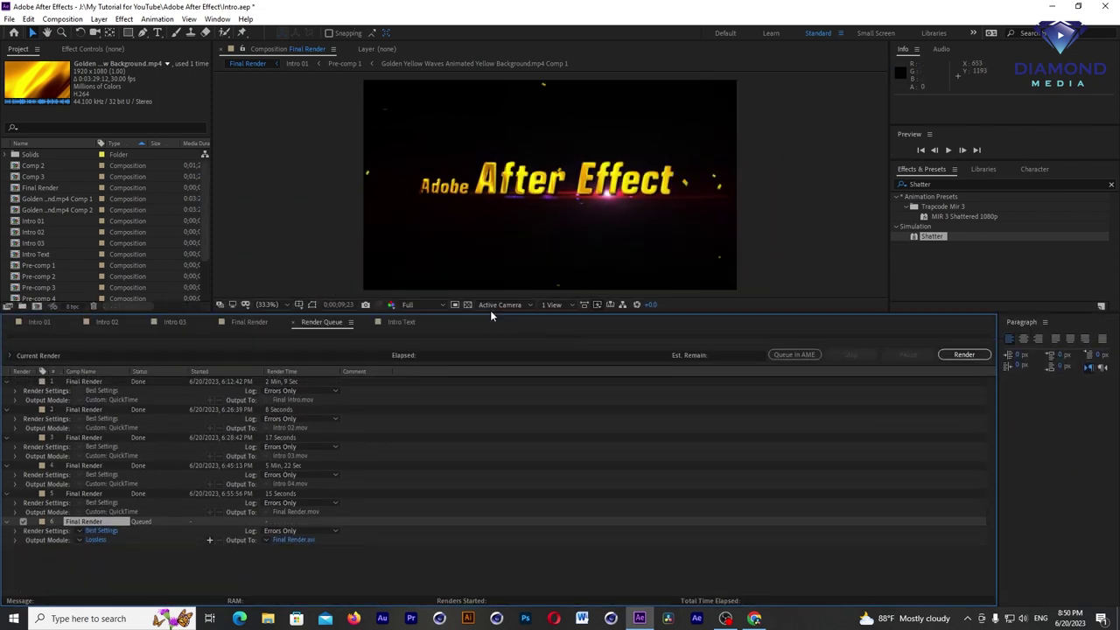
click(102, 379)
shift+click(102, 492)
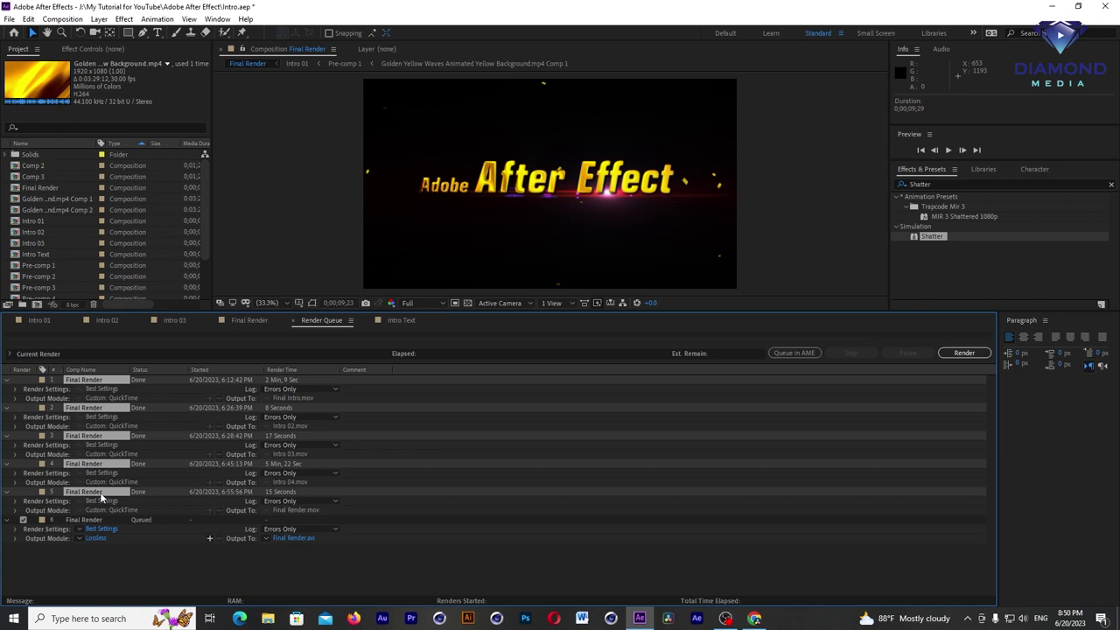
key(Delete)
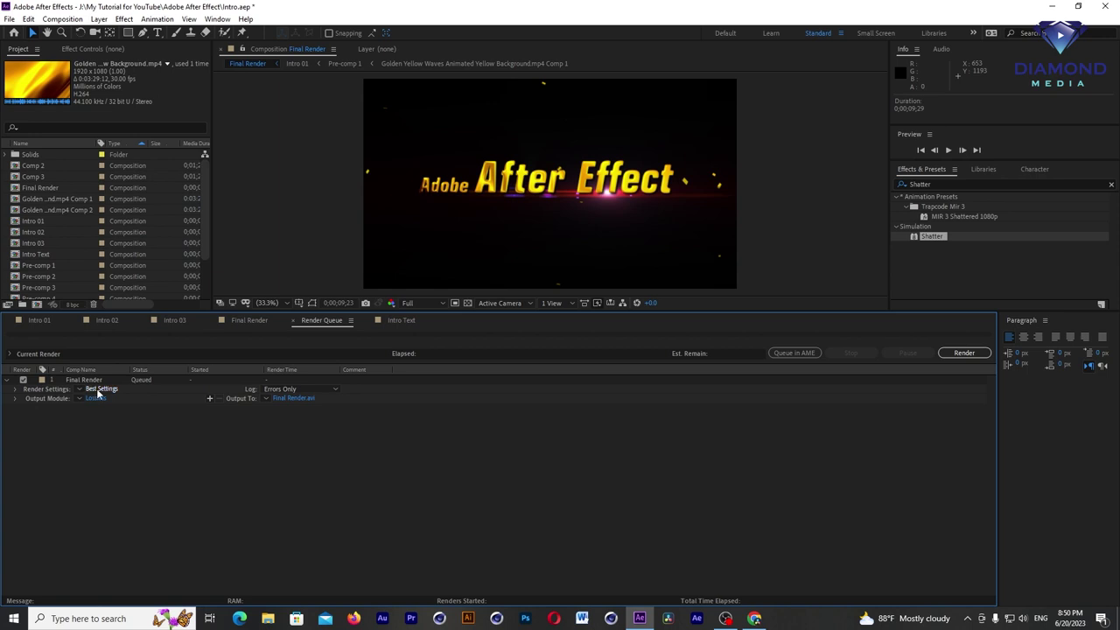
click(98, 390)
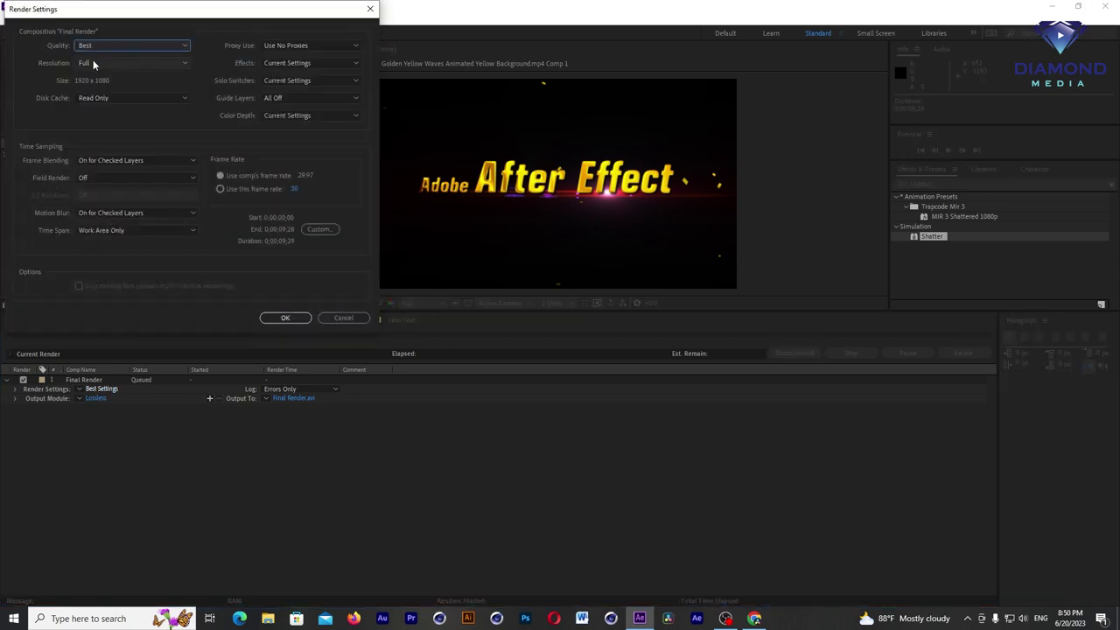
Step: Set the queued job's Output Module format to QuickTime
click(340, 320)
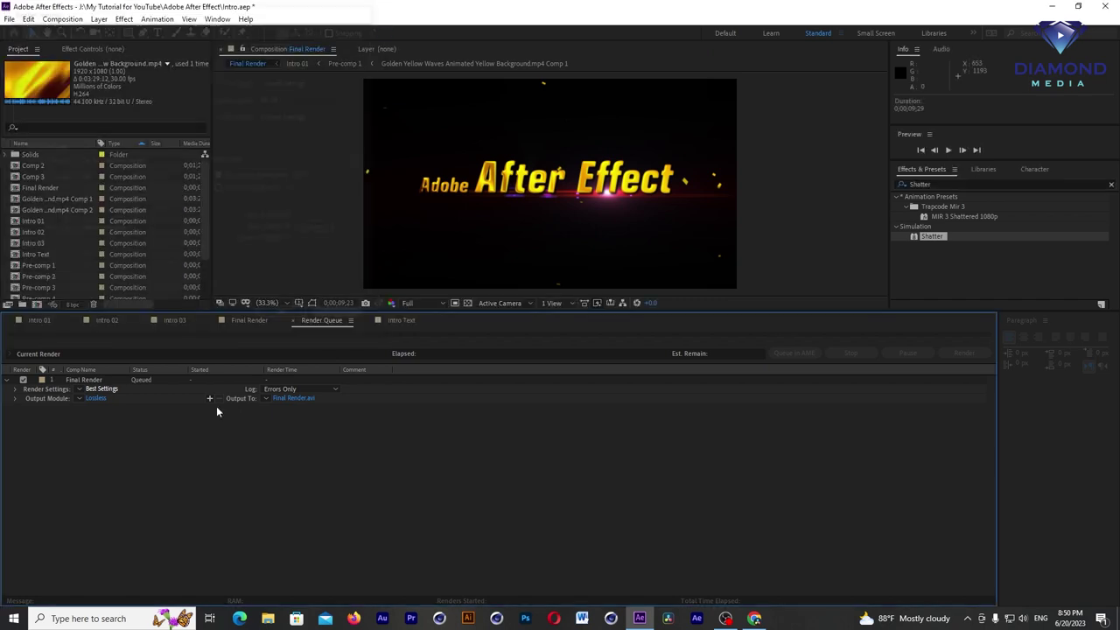
click(96, 399)
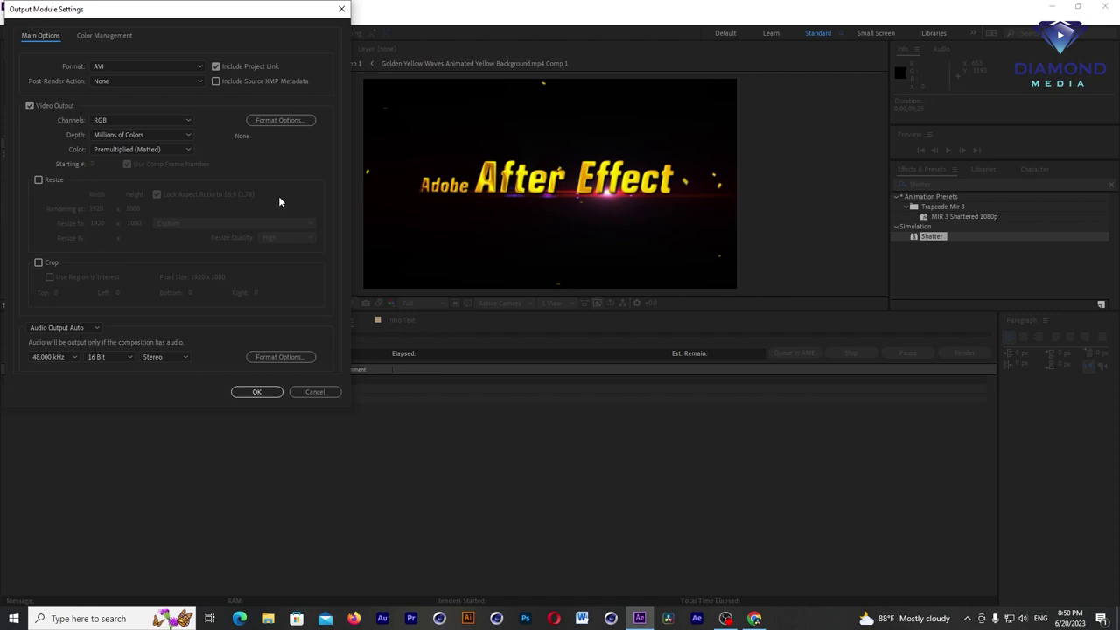
click(104, 66)
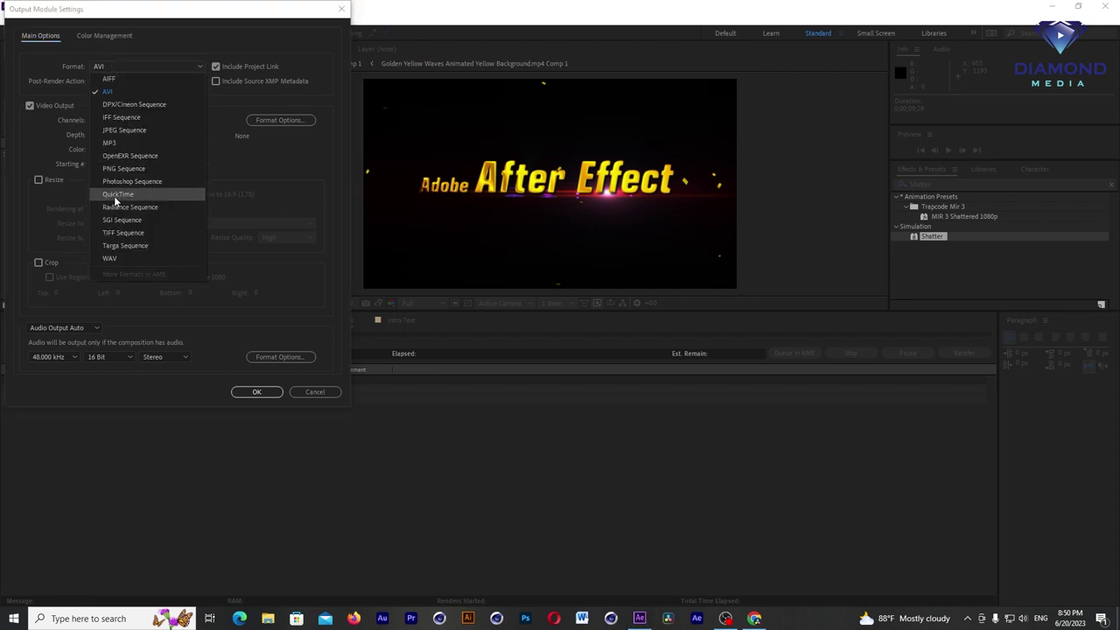
click(114, 194)
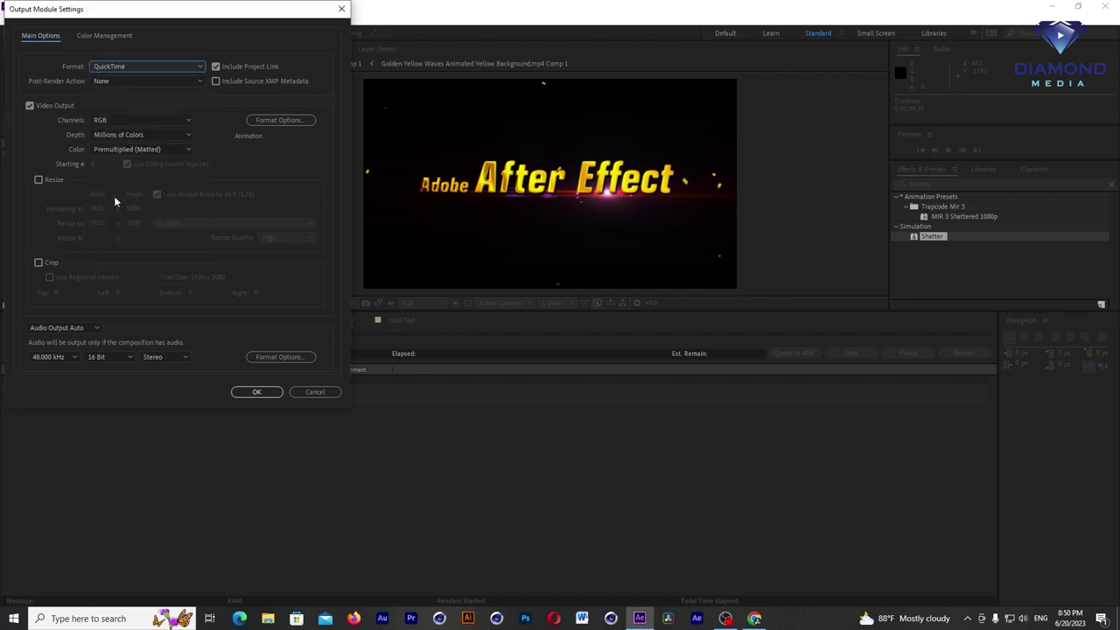
click(256, 391)
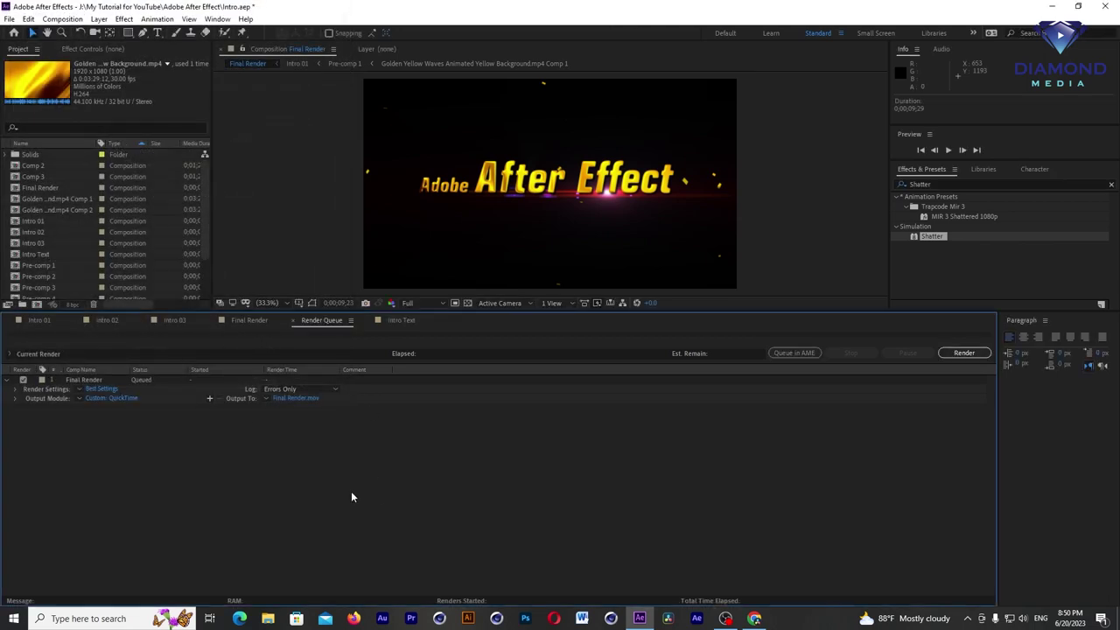
Step: Name the output file 'Intro 05' and render the queue
click(284, 399)
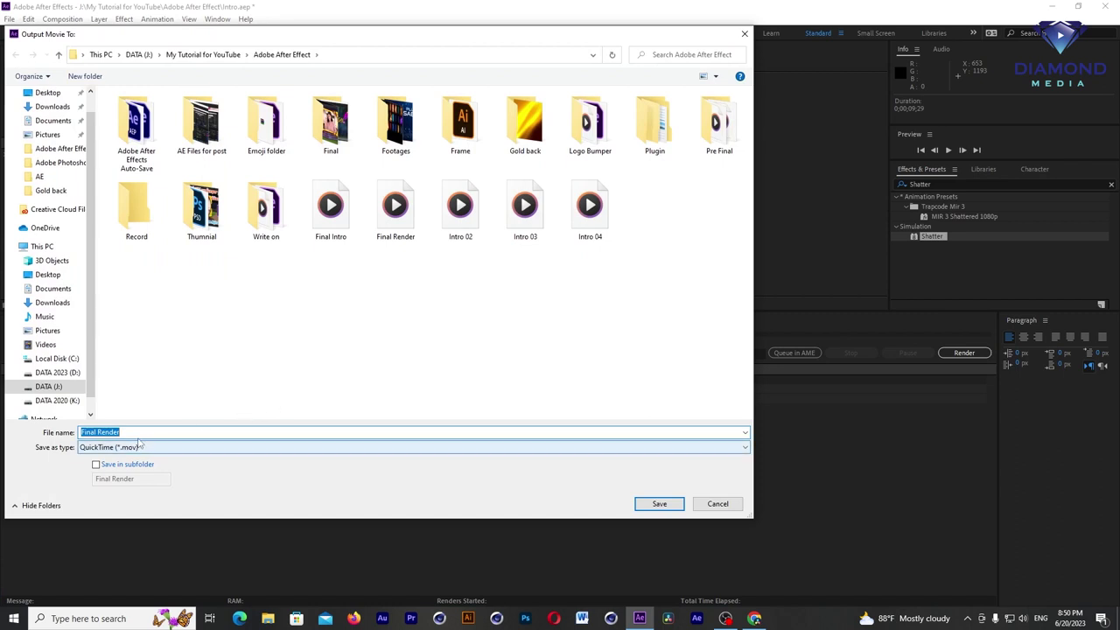
text(Intro 0)
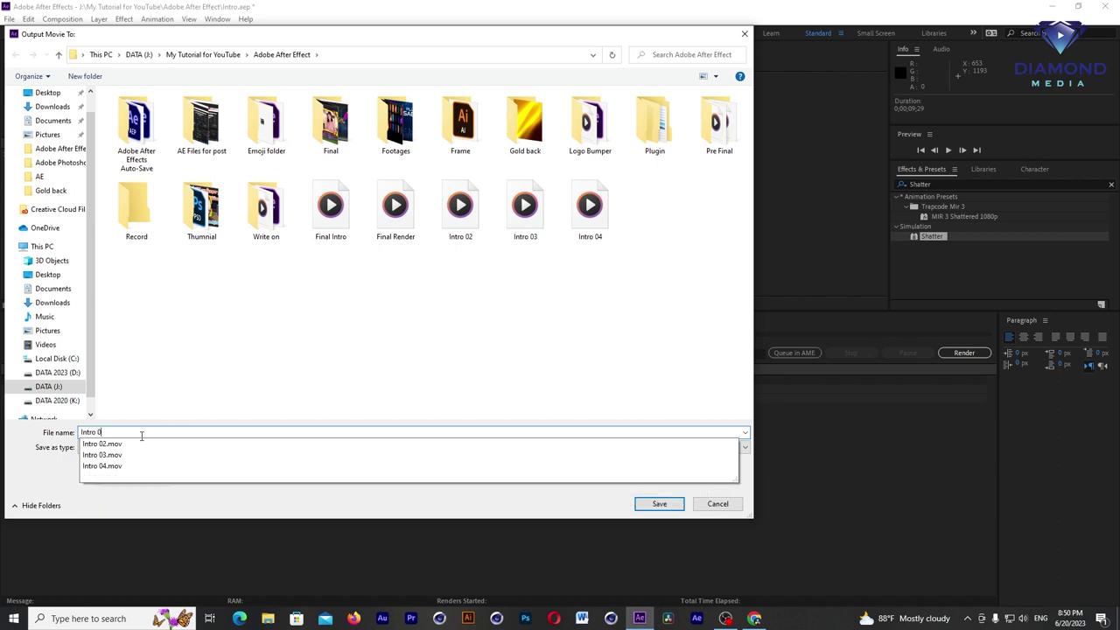
text(5)
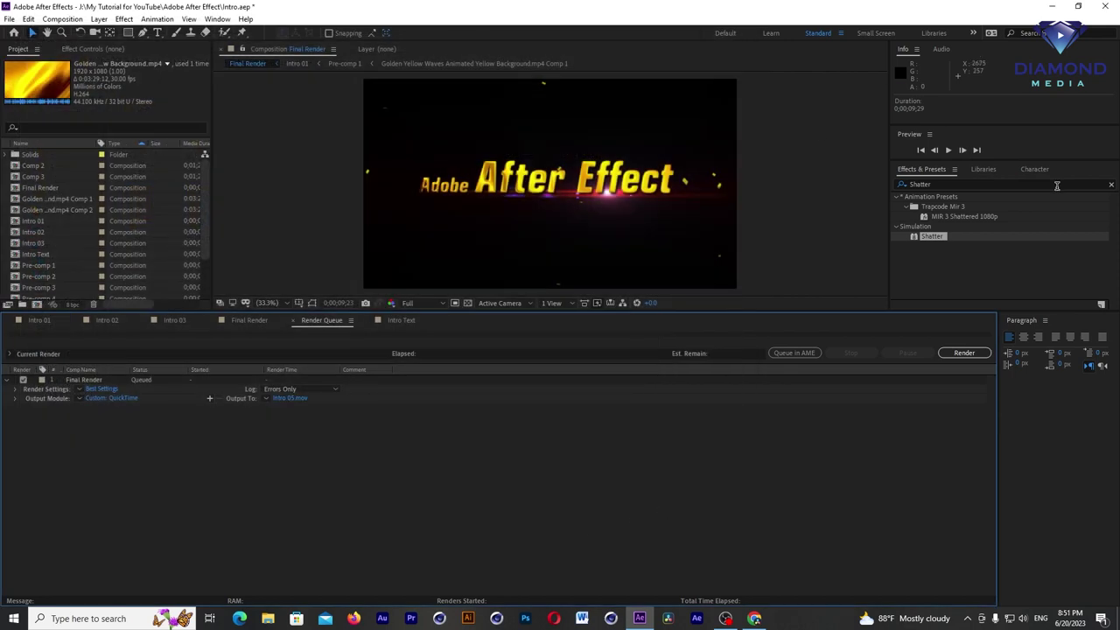
click(963, 353)
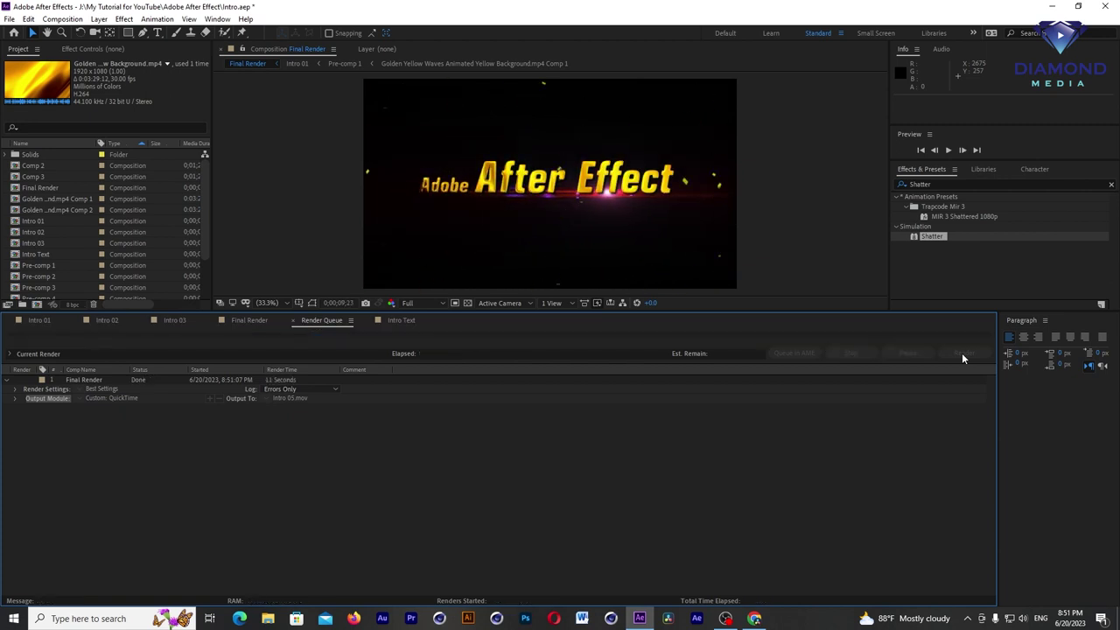
Step: Switch to the Final Render timeline, then open the Intro 03 composition
click(245, 320)
click(173, 320)
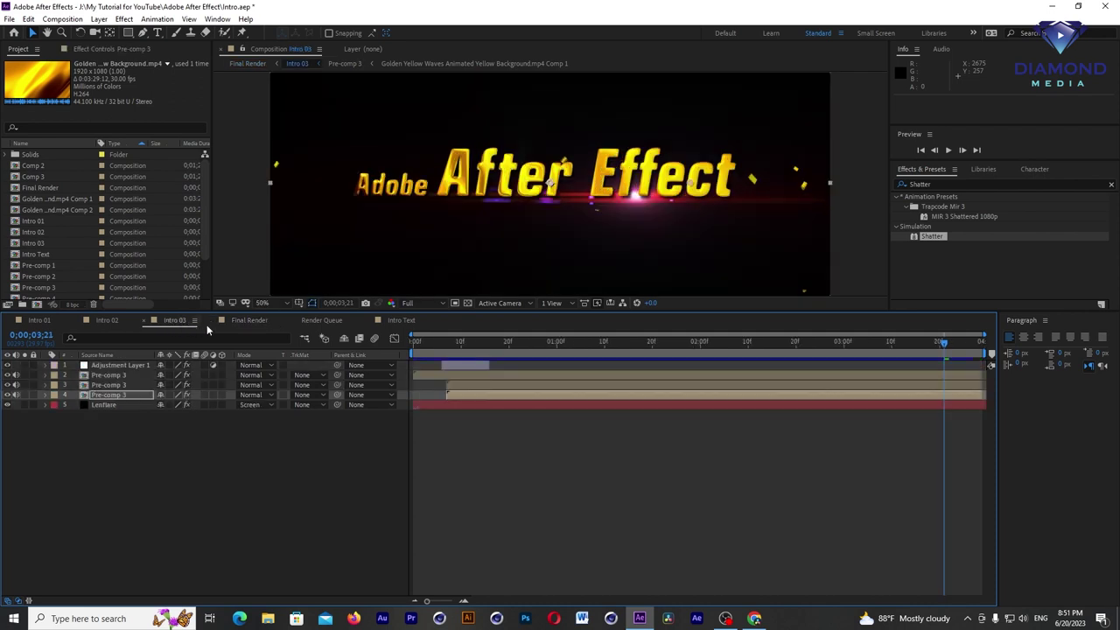